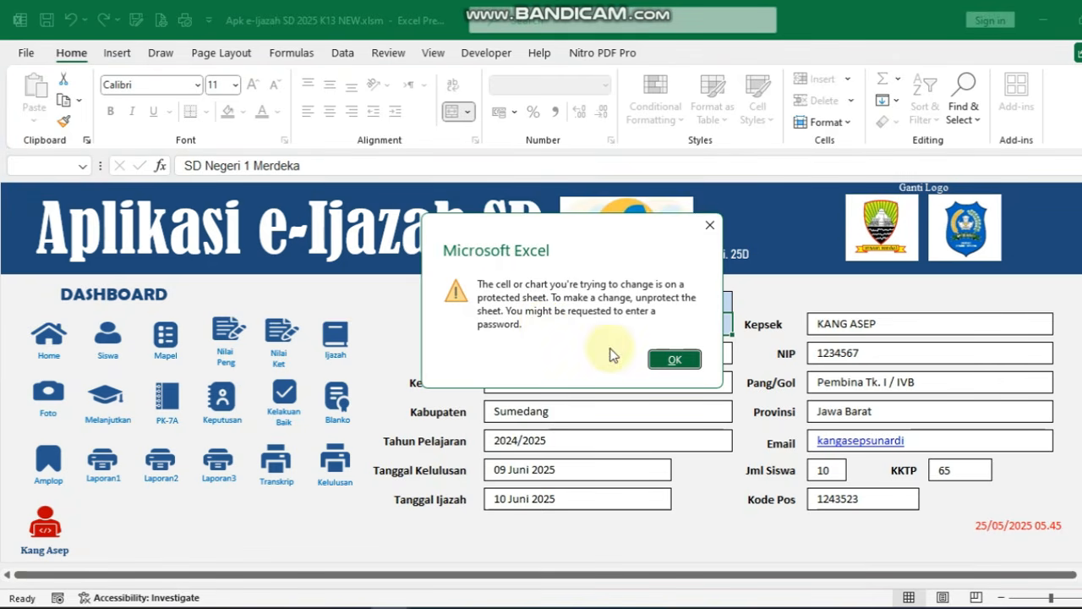
Step: Try to edit the school name in the Sekolah cell of the dashboard
{"action": "left_click", "coordinate": [674, 361]}
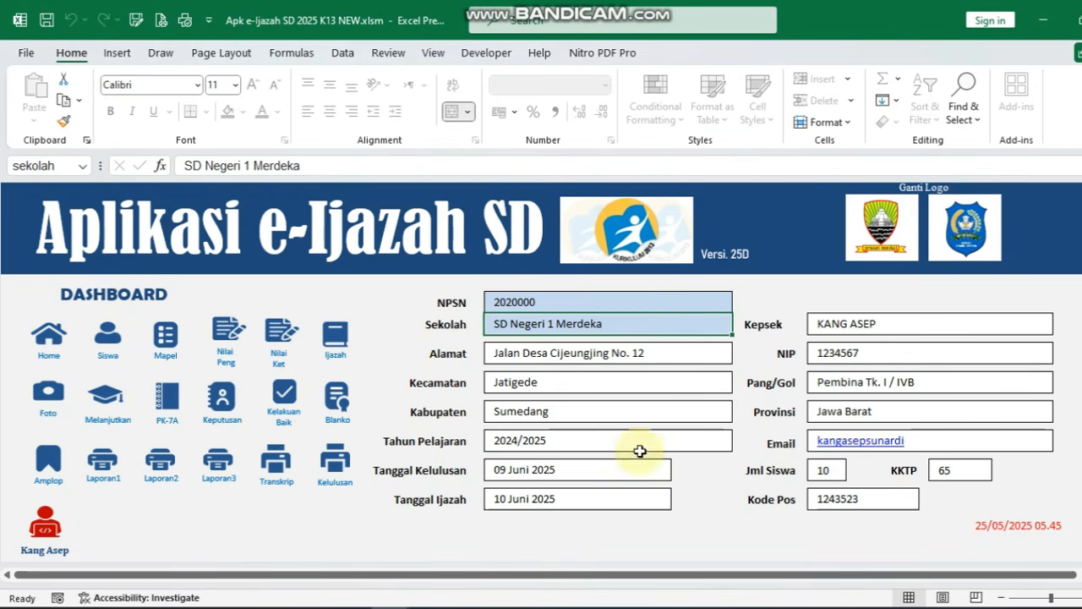
{"action": "double_click", "coordinate": [531, 327]}
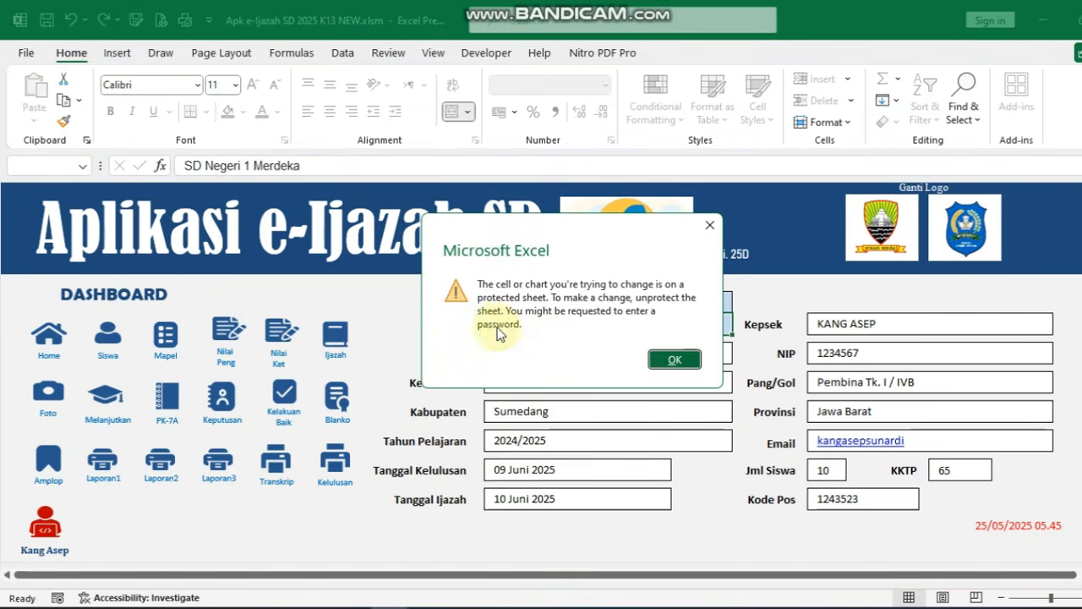
{"action": "left_click", "coordinate": [668, 359]}
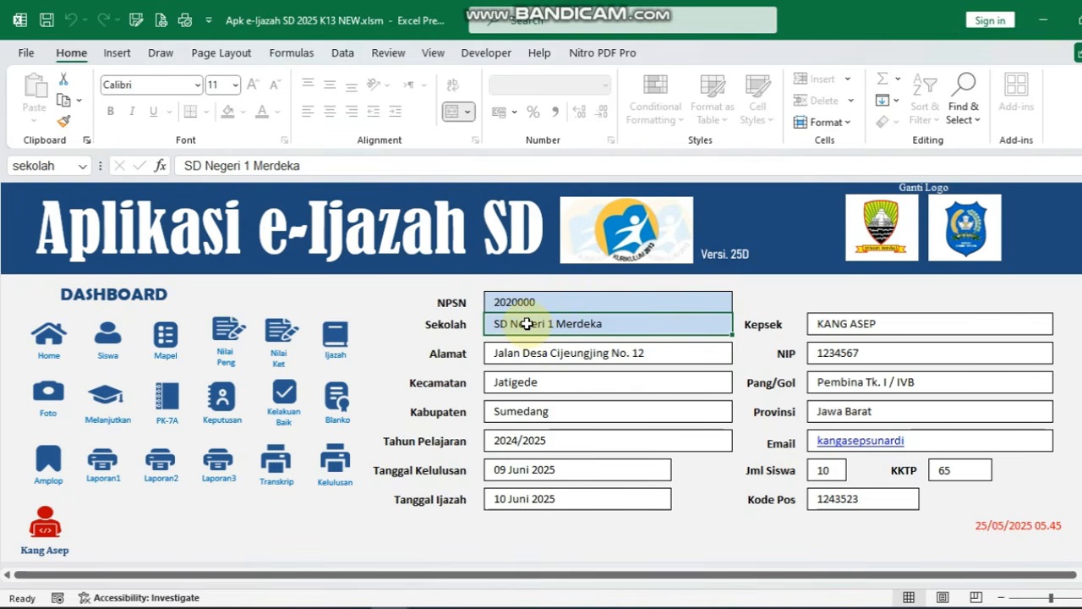
Step: Unprotect the dashboard sheet by entering the sheet password
{"action": "left_click", "coordinate": [388, 59]}
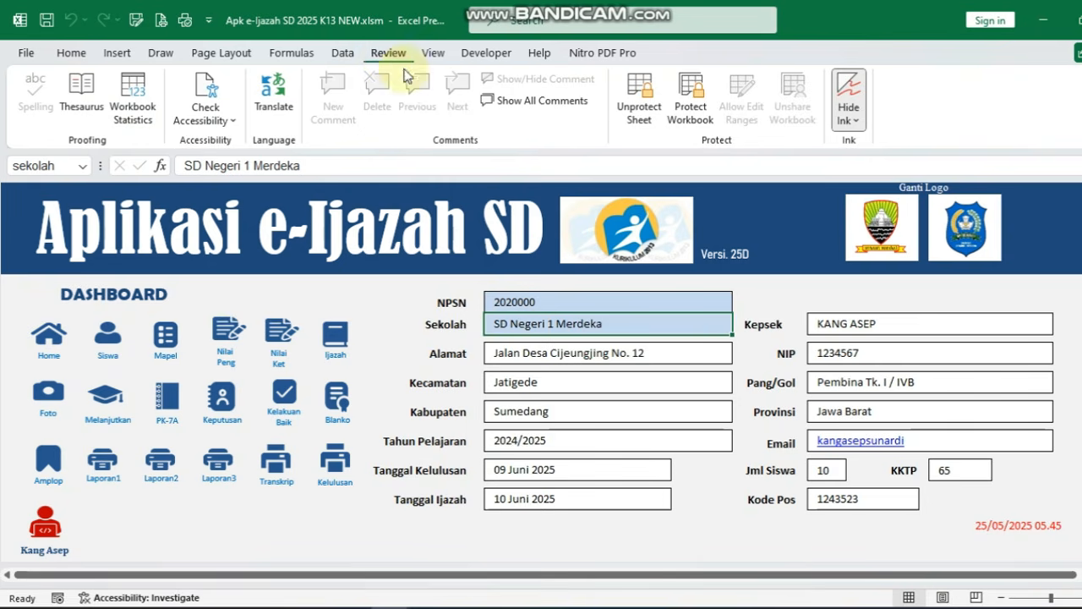
{"action": "left_click", "coordinate": [639, 99]}
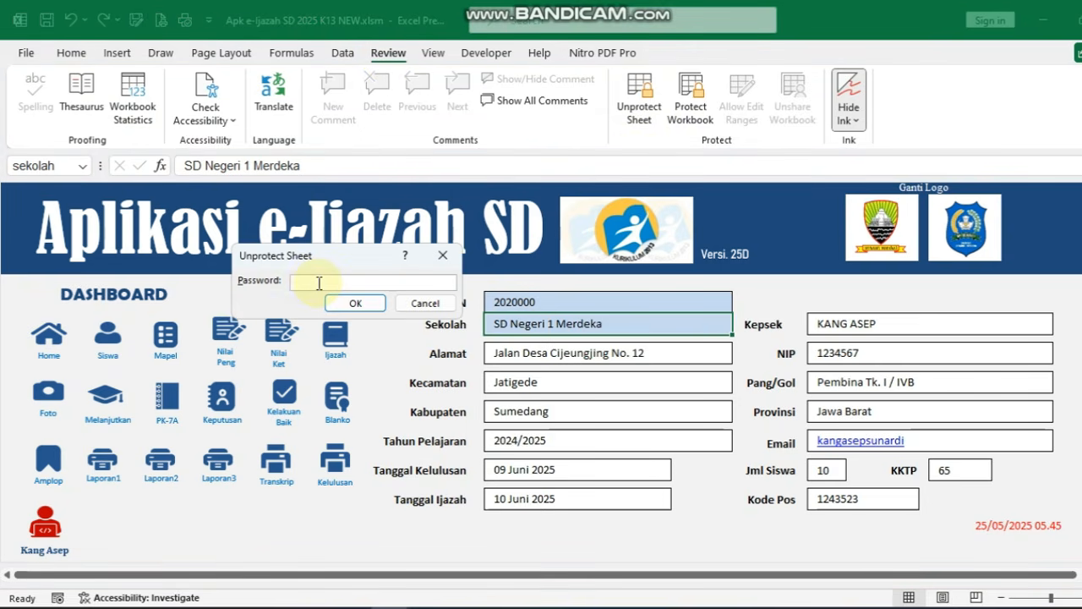
{"action": "type", "text": "•••••••••••"}
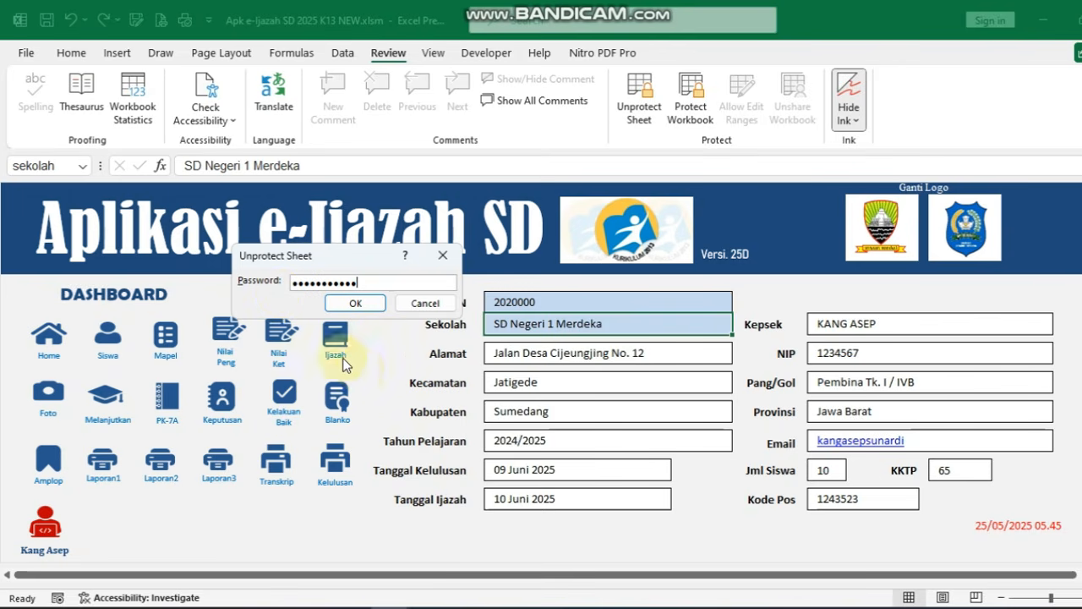
{"action": "left_click", "coordinate": [366, 306]}
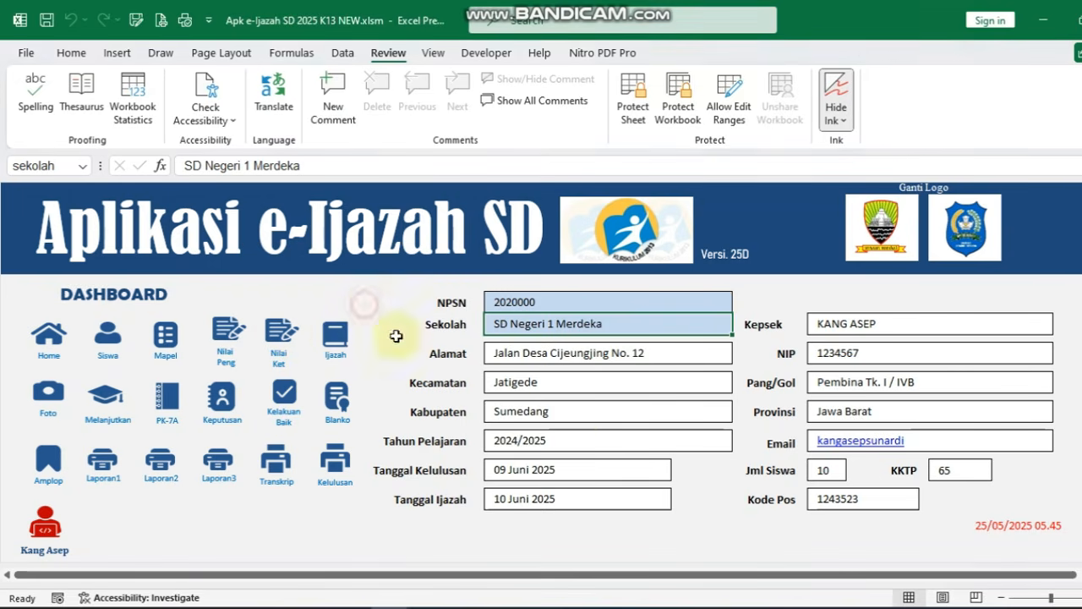
Step: Examine the school identity fields on the dashboard, from Sekolah and Alamat to Kepsek, NIP, Pang/Gol, Provinsi, Kode Pos and Tanggal Ijazah
{"action": "left_click", "coordinate": [513, 355]}
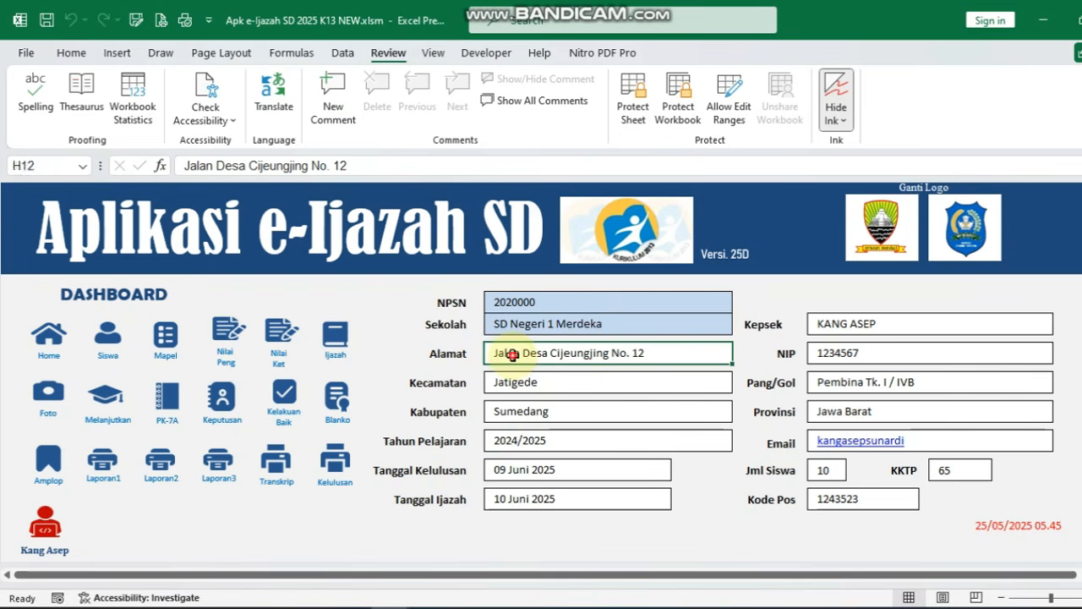
{"action": "double_click", "coordinate": [533, 326]}
{"action": "left_click", "coordinate": [628, 326]}
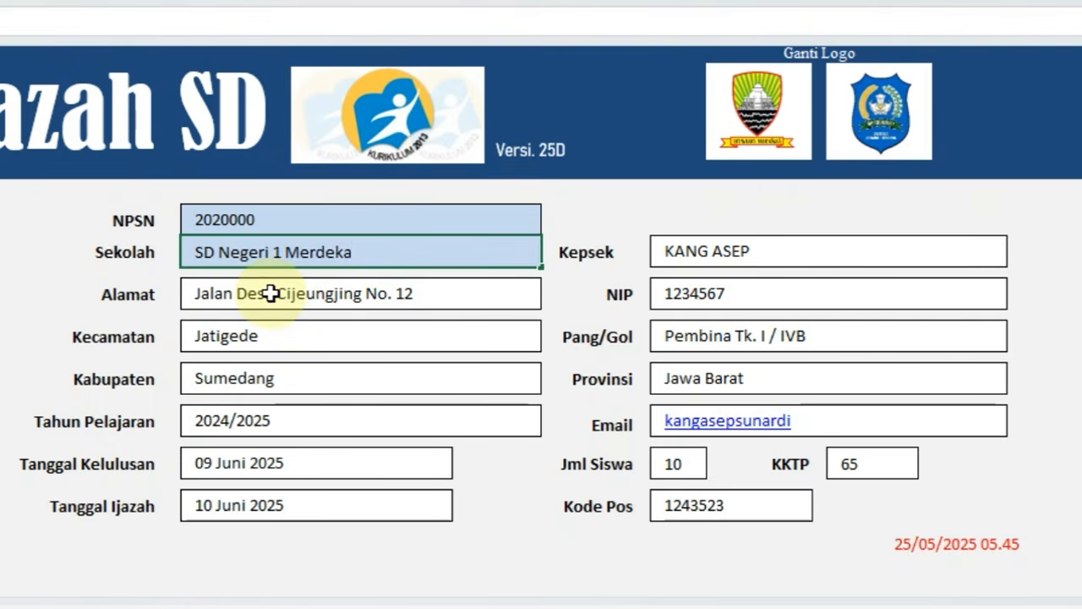
{"action": "left_click", "coordinate": [270, 293]}
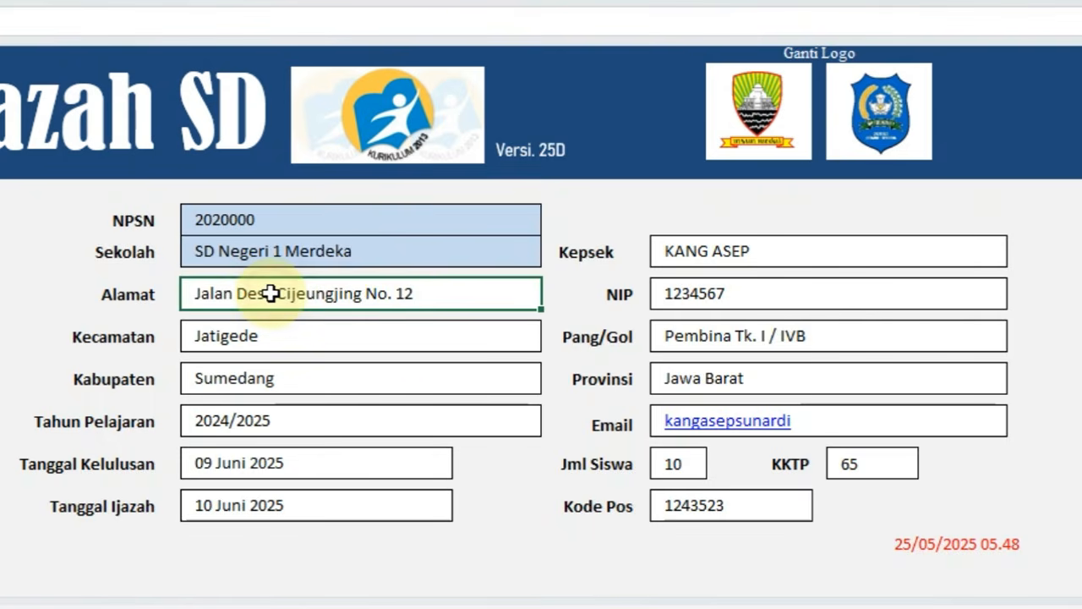
{"action": "left_click", "coordinate": [732, 382]}
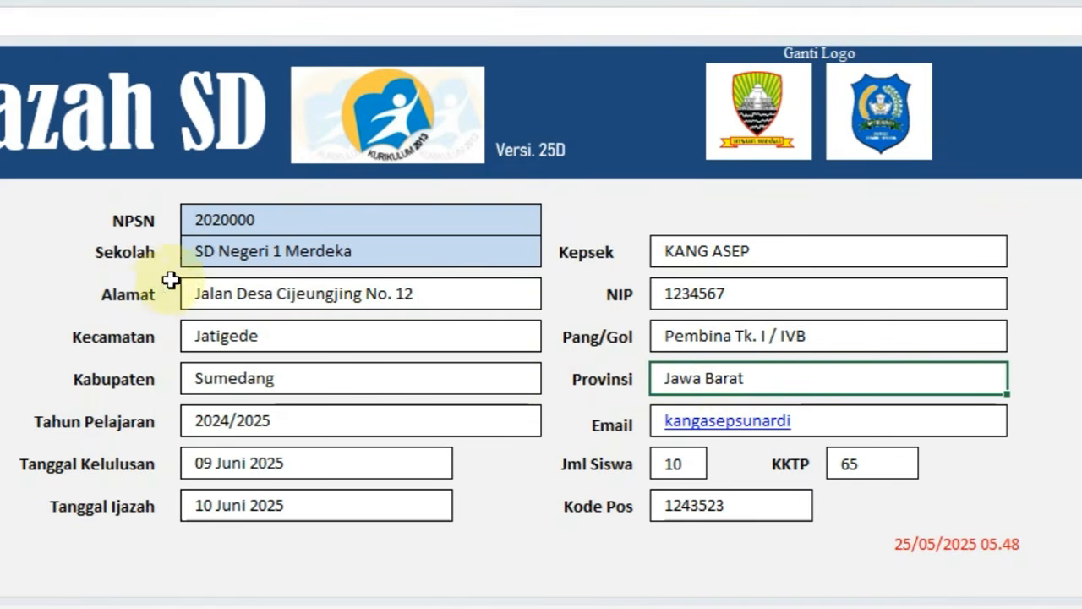
{"action": "left_click", "coordinate": [697, 263]}
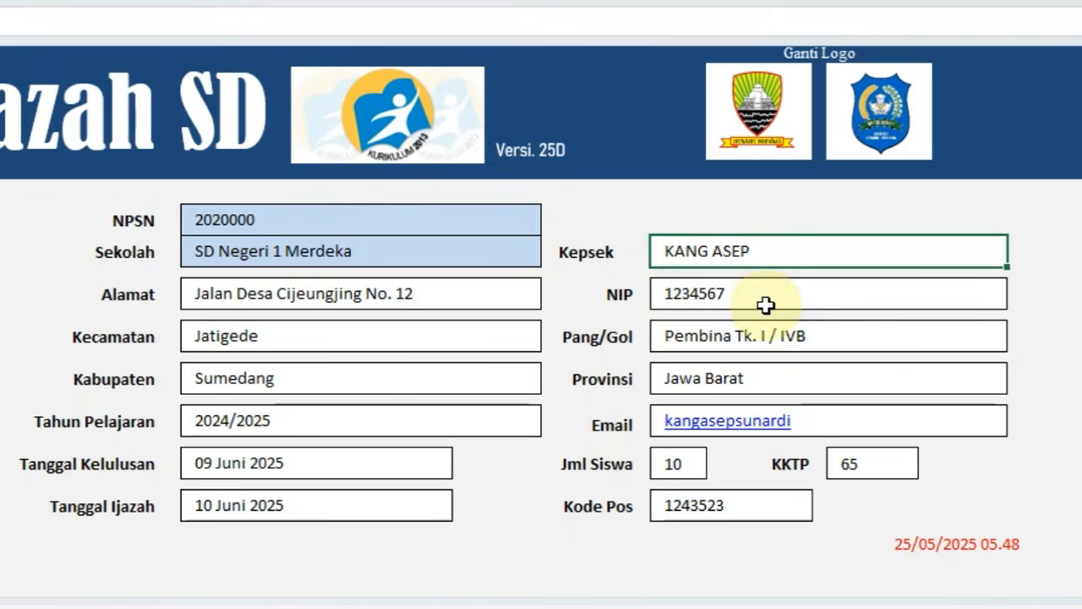
{"action": "left_click", "coordinate": [751, 293]}
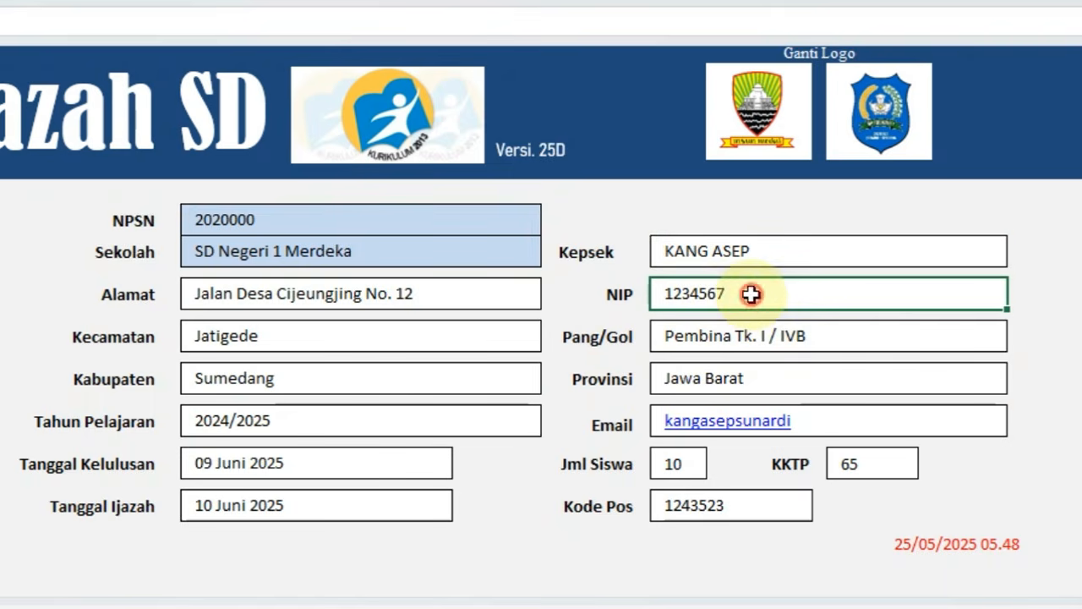
{"action": "left_click", "coordinate": [715, 339]}
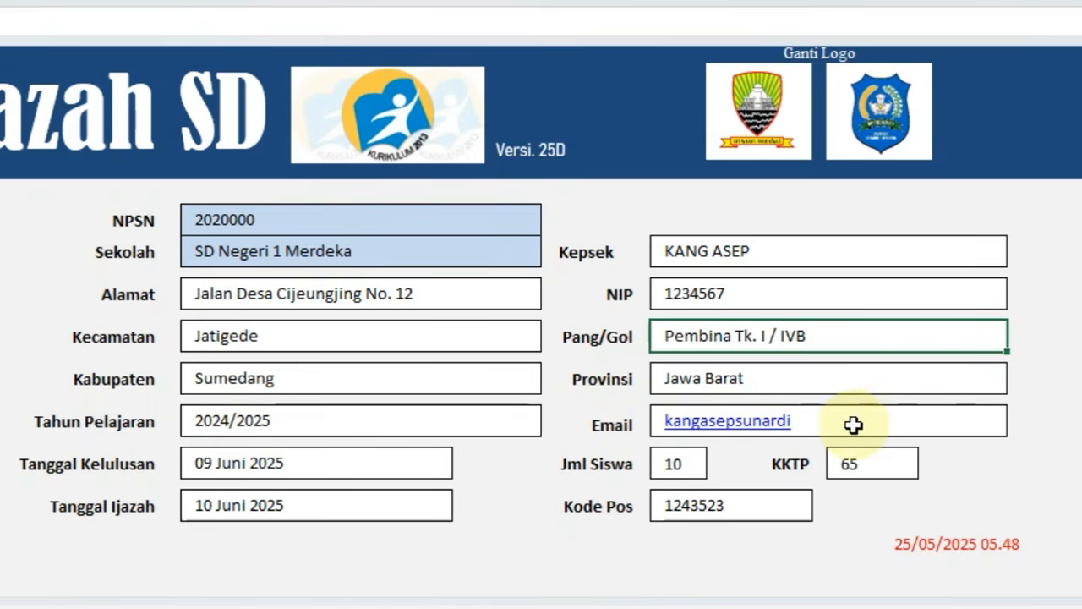
{"action": "left_click", "coordinate": [744, 506]}
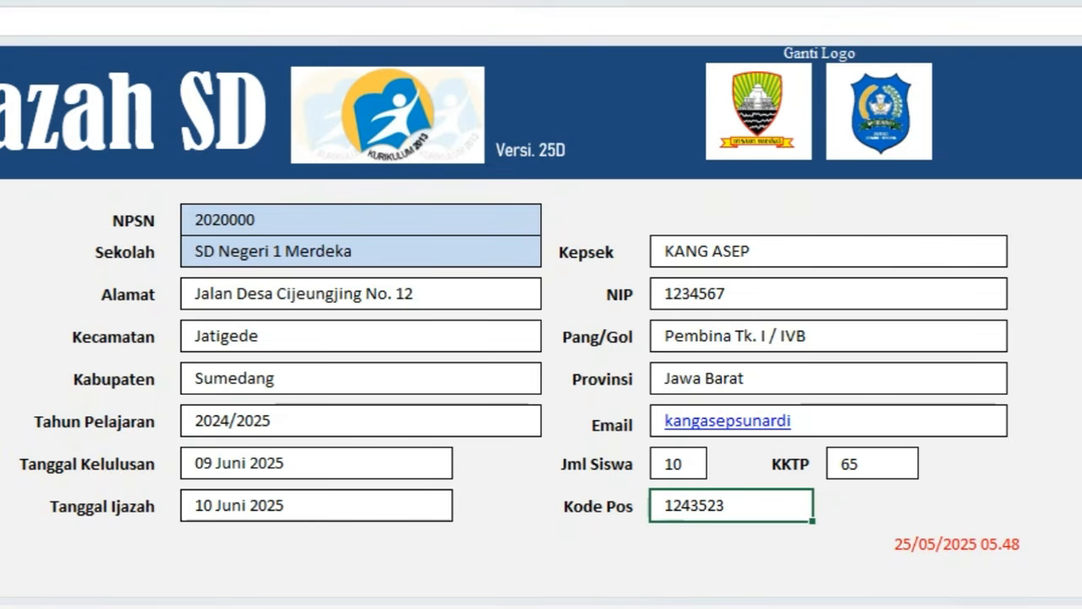
{"action": "left_click", "coordinate": [294, 506]}
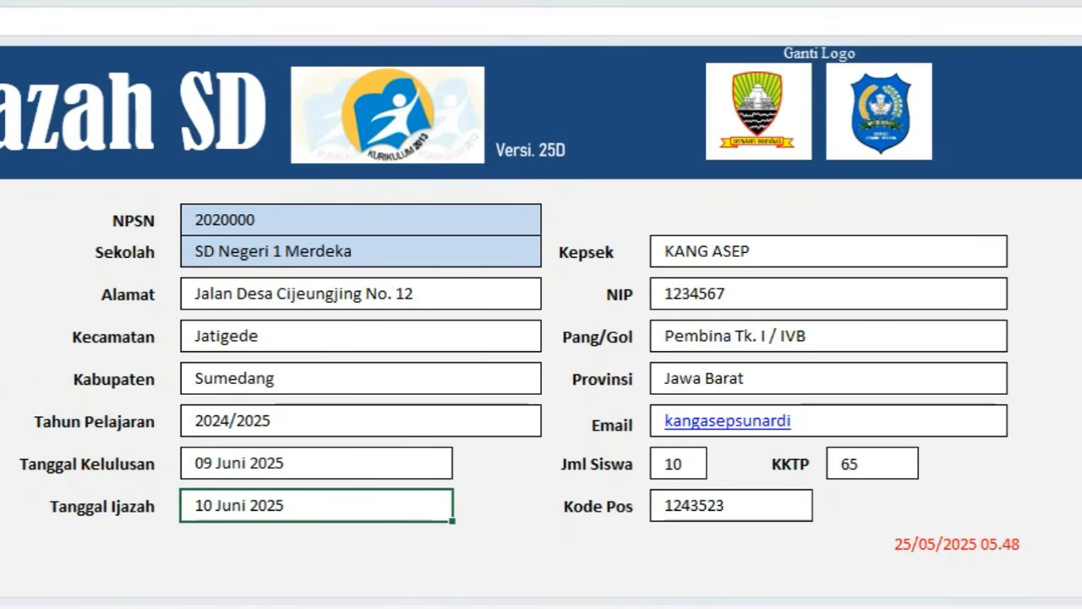
{"action": "left_click", "coordinate": [688, 187]}
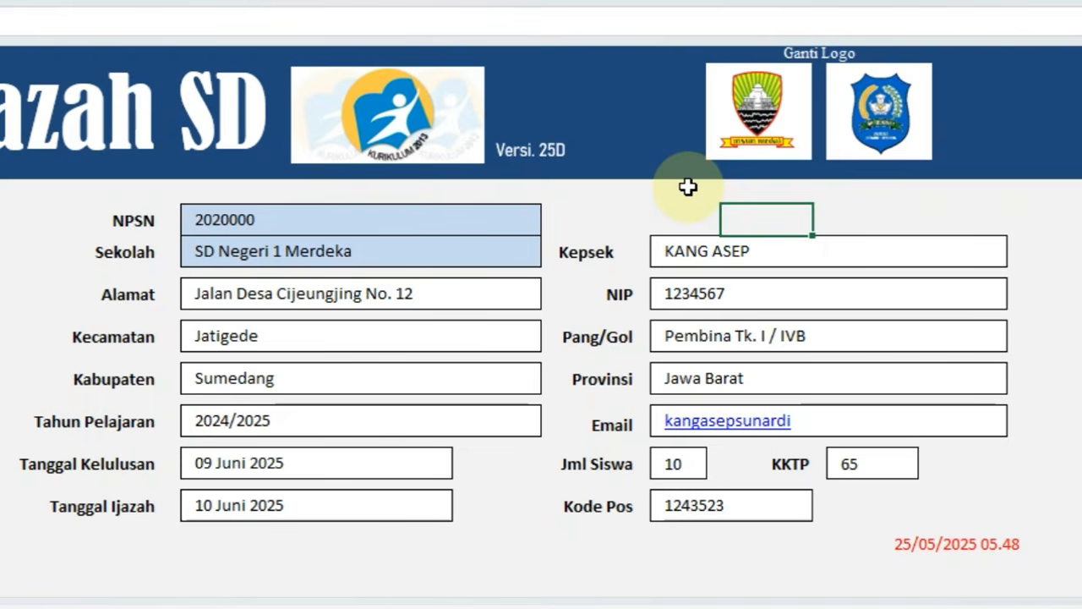
Step: Examine the two logo pictures under Ganti Logo in the header, selecting each in turn
{"action": "left_click", "coordinate": [757, 107]}
{"action": "key", "text": "Tab"}
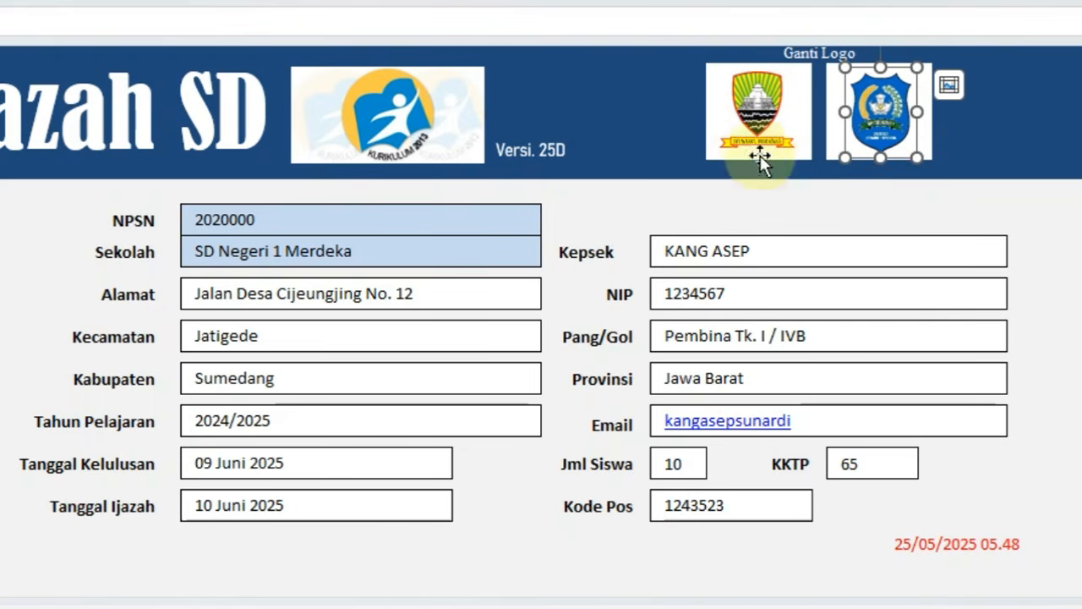
{"action": "left_click", "coordinate": [756, 138]}
{"action": "left_click", "coordinate": [869, 133]}
{"action": "left_click", "coordinate": [768, 119]}
{"action": "left_click", "coordinate": [866, 148]}
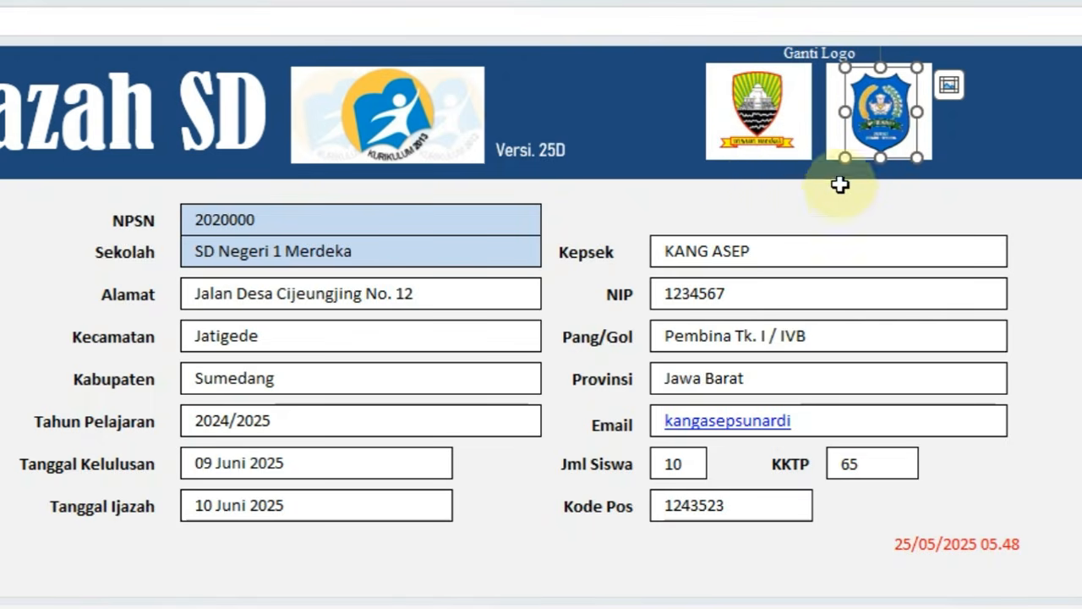
{"action": "left_click", "coordinate": [763, 120]}
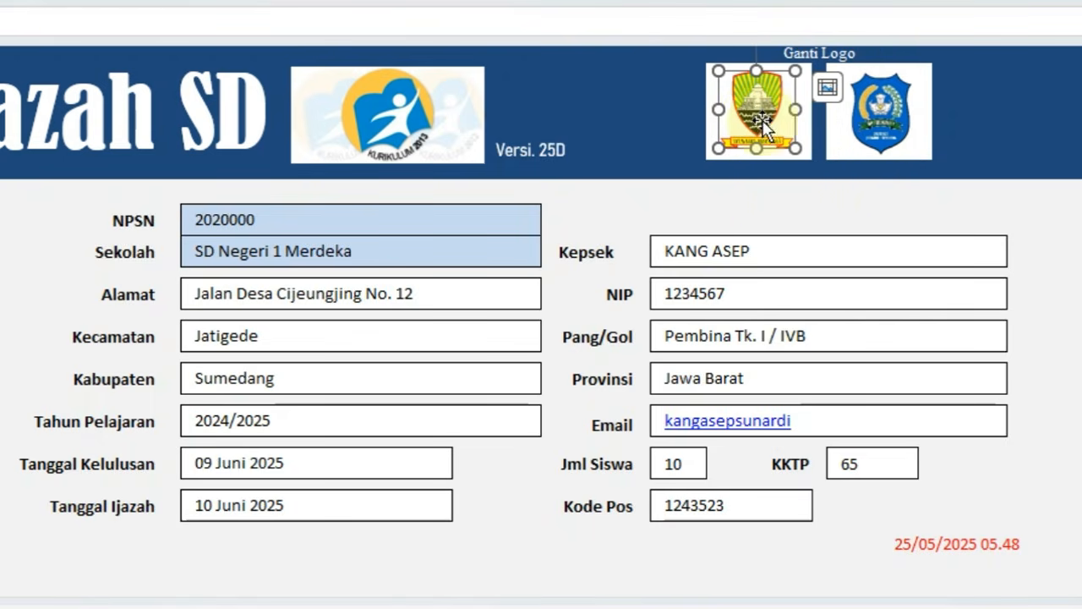
{"action": "left_click", "coordinate": [886, 142]}
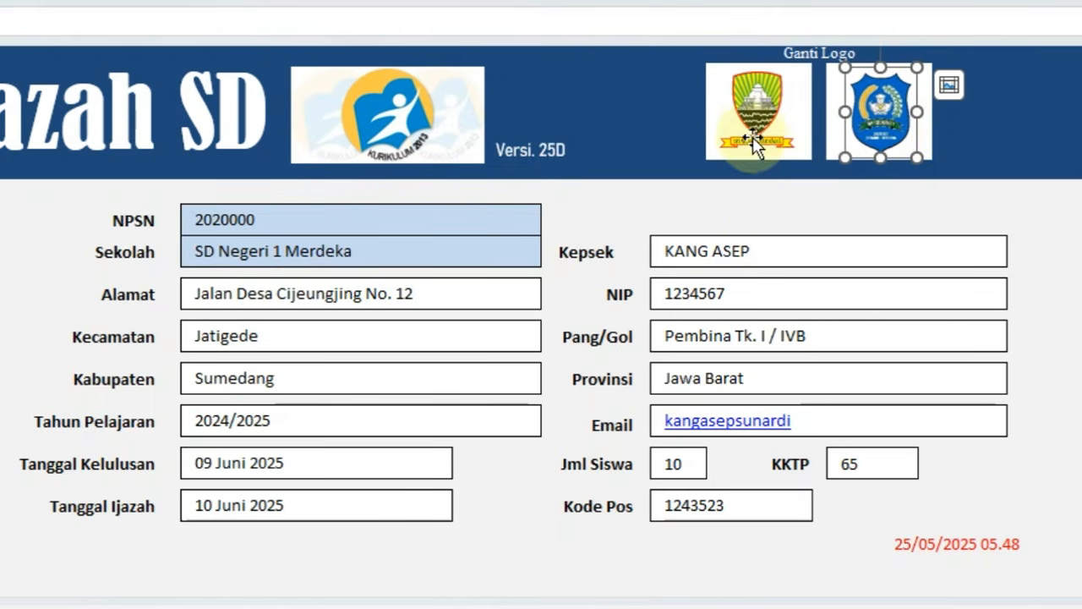
Step: Replace the first picture under Ganti Logo with the image file download (1).jpeg stored on this device
{"action": "left_click", "coordinate": [762, 105]}
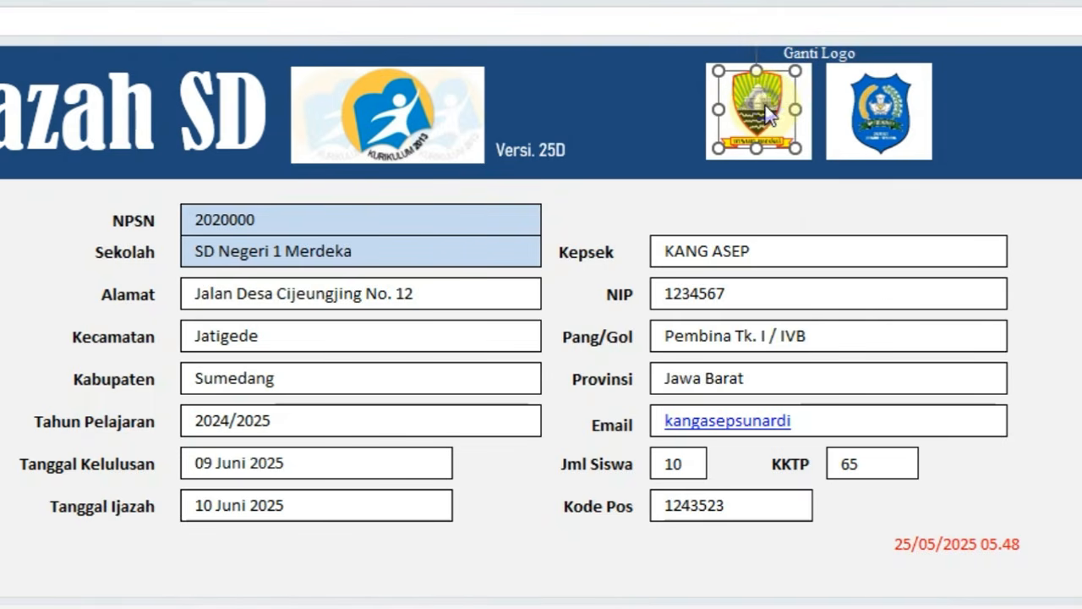
{"action": "right_click", "coordinate": [764, 104]}
{"action": "mouse_move", "coordinate": [823, 286]}
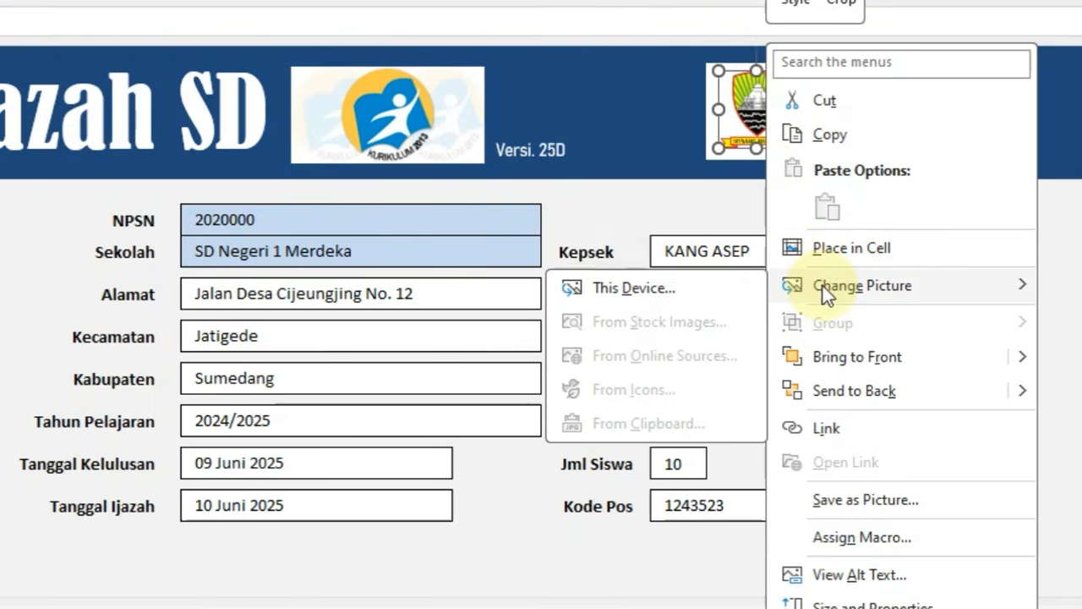
{"action": "left_click", "coordinate": [657, 287]}
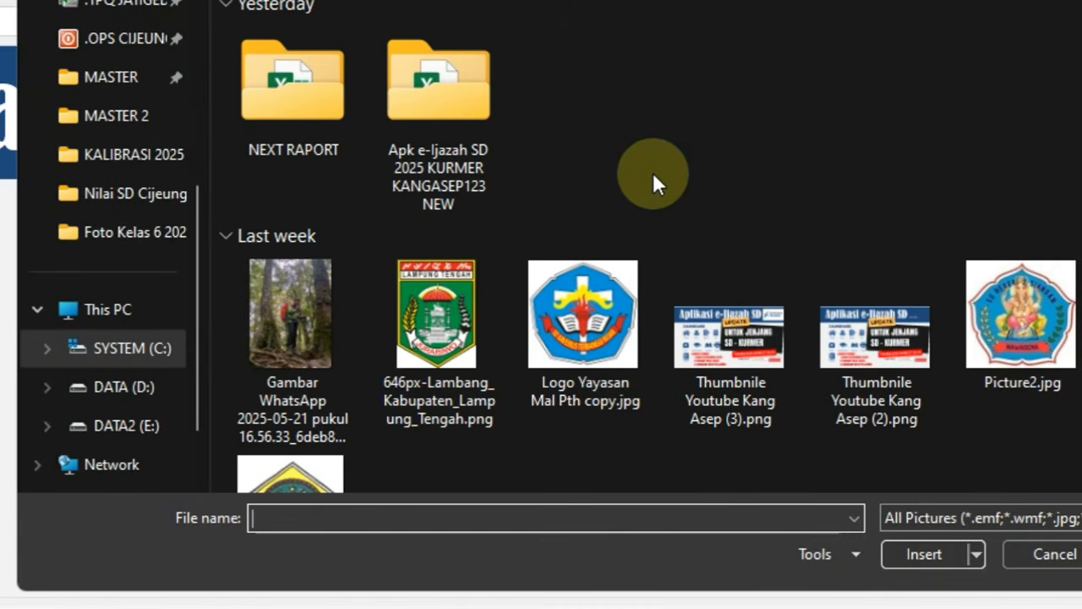
{"action": "scroll", "coordinate": [653, 172], "scroll_direction": "down", "scroll_amount": 2}
{"action": "scroll", "coordinate": [656, 171], "scroll_direction": "down", "scroll_amount": 5}
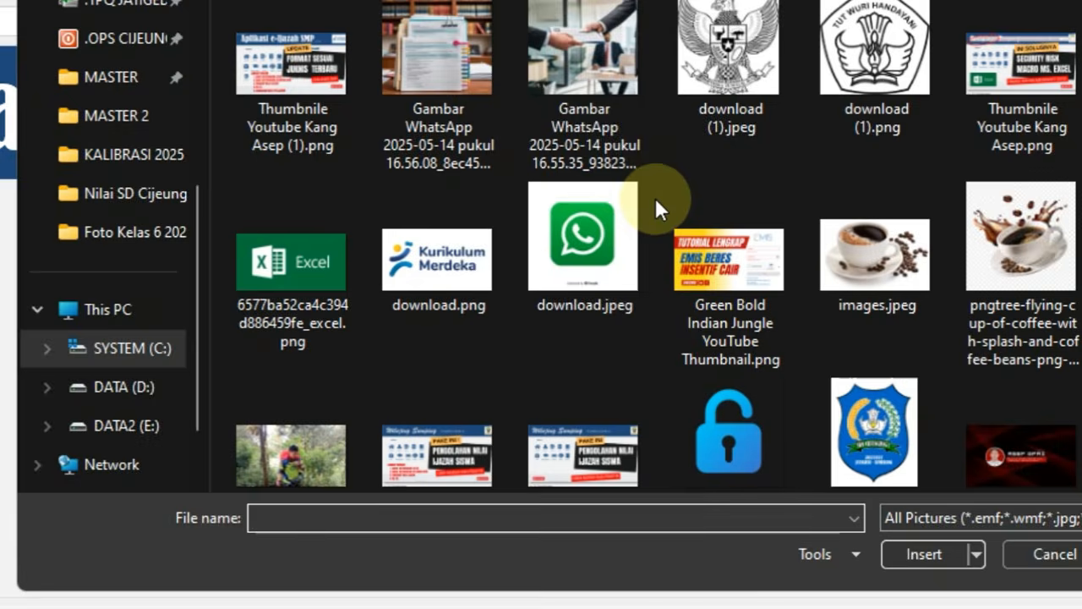
{"action": "scroll", "coordinate": [651, 203], "scroll_direction": "up", "scroll_amount": 2}
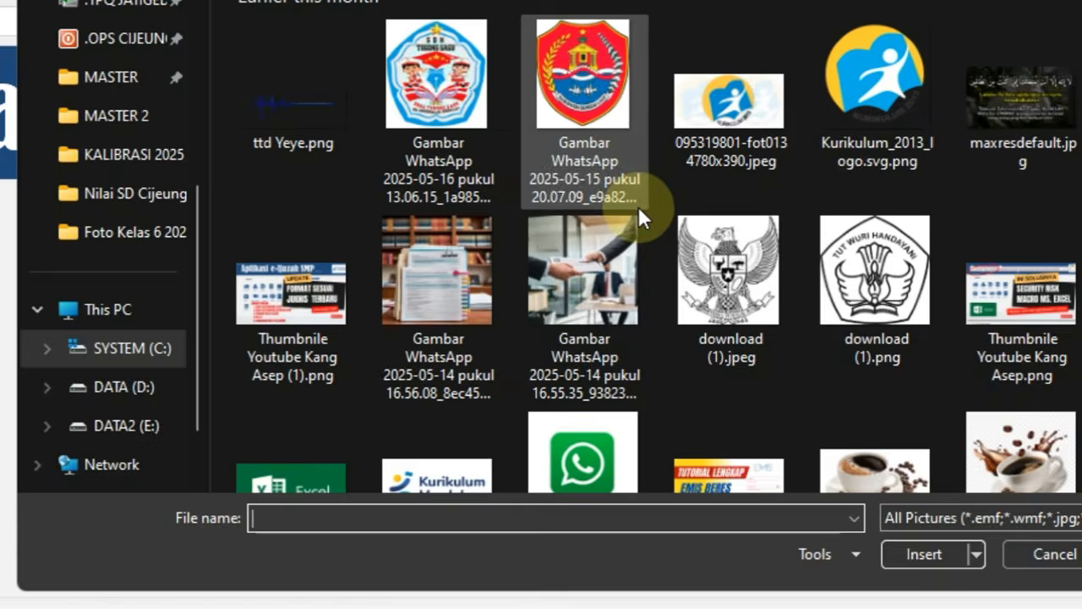
{"action": "double_click", "coordinate": [736, 279]}
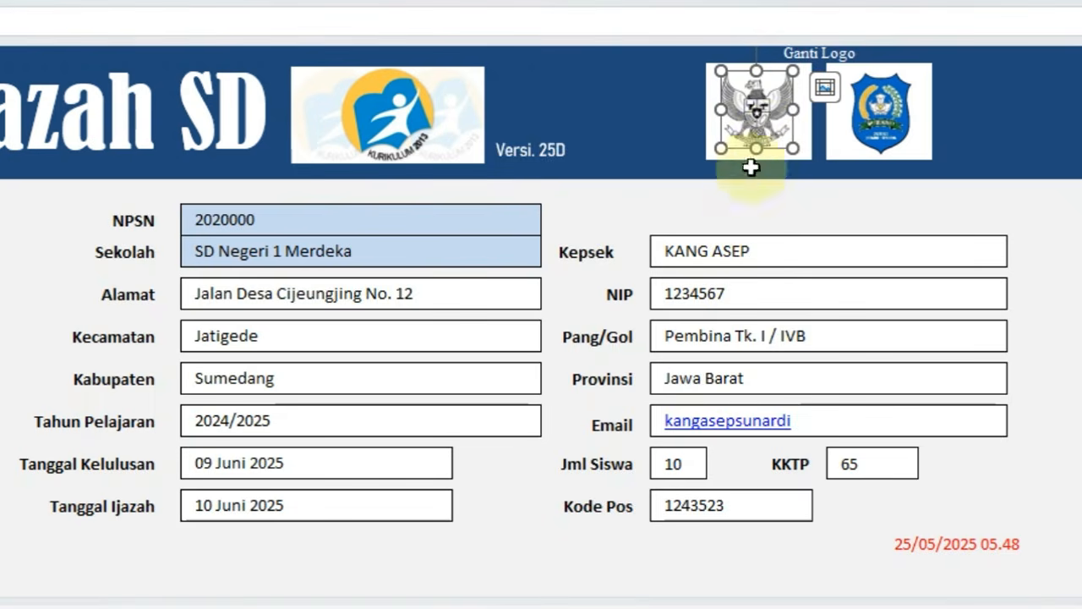
Step: Enlarge the new Garuda logo slightly, reposition it within its white box and deselect it
{"action": "left_click_drag", "start_coordinate": [792, 148], "coordinate": [798, 153]}
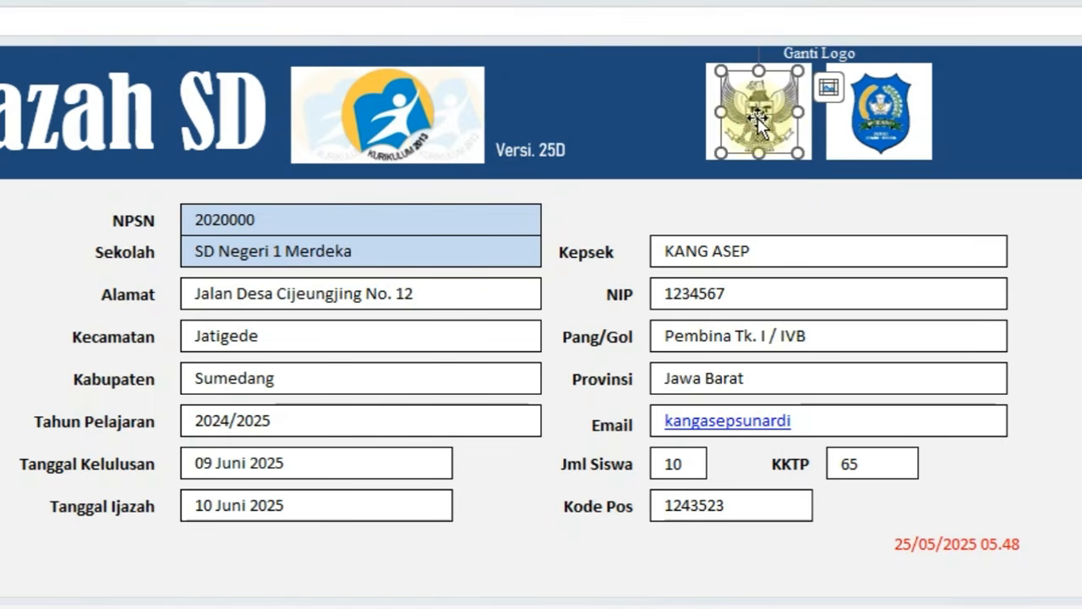
{"action": "left_click_drag", "start_coordinate": [758, 111], "coordinate": [764, 145]}
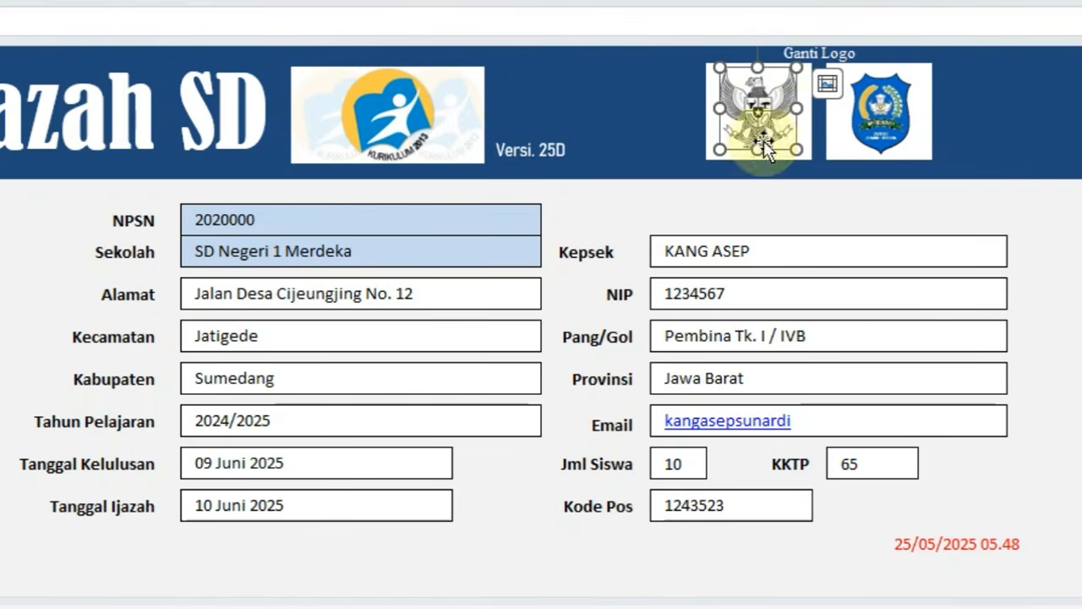
{"action": "left_click", "coordinate": [742, 183]}
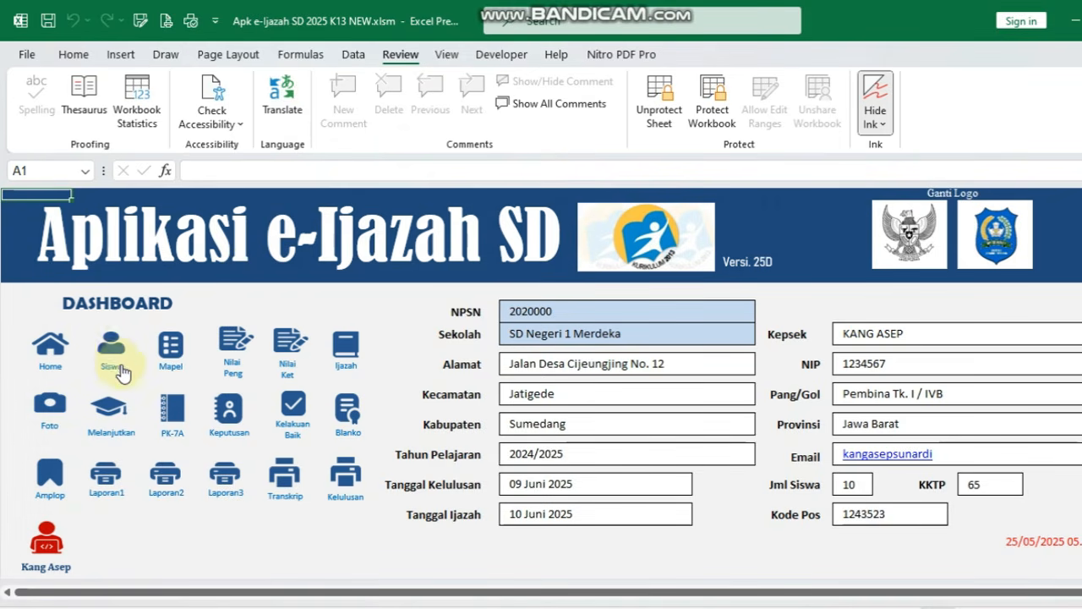
Step: Open the Siswa student list from the dashboard and select the name cell of Peserta Didik 1
{"action": "left_click", "coordinate": [113, 360]}
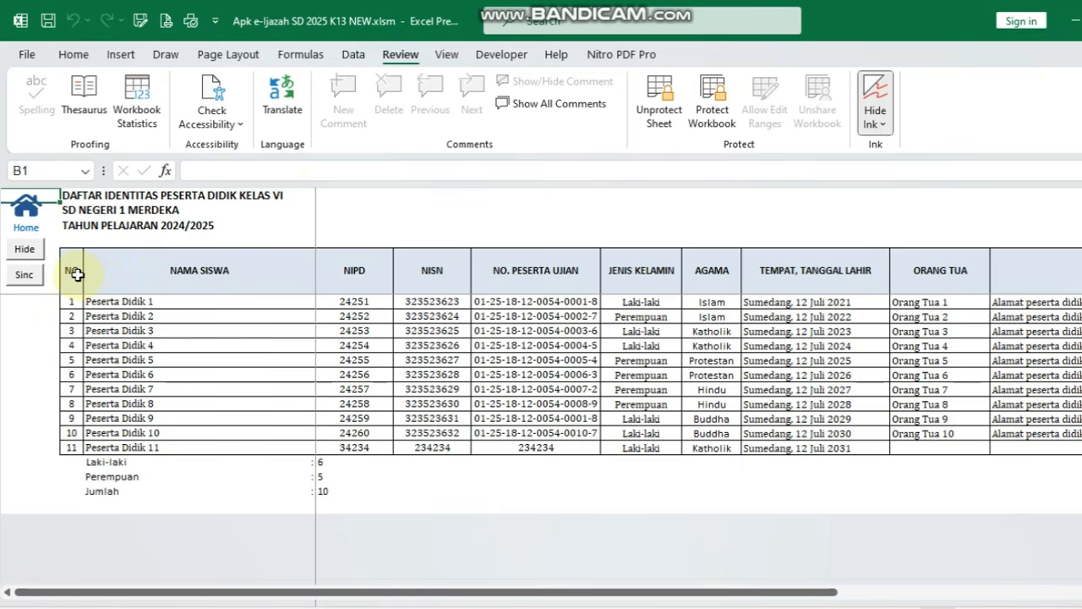
{"action": "left_click", "coordinate": [223, 302]}
{"action": "key", "text": "Up"}
{"action": "key", "text": "Down"}
{"action": "key", "text": "Down"}
{"action": "key", "text": "Up"}
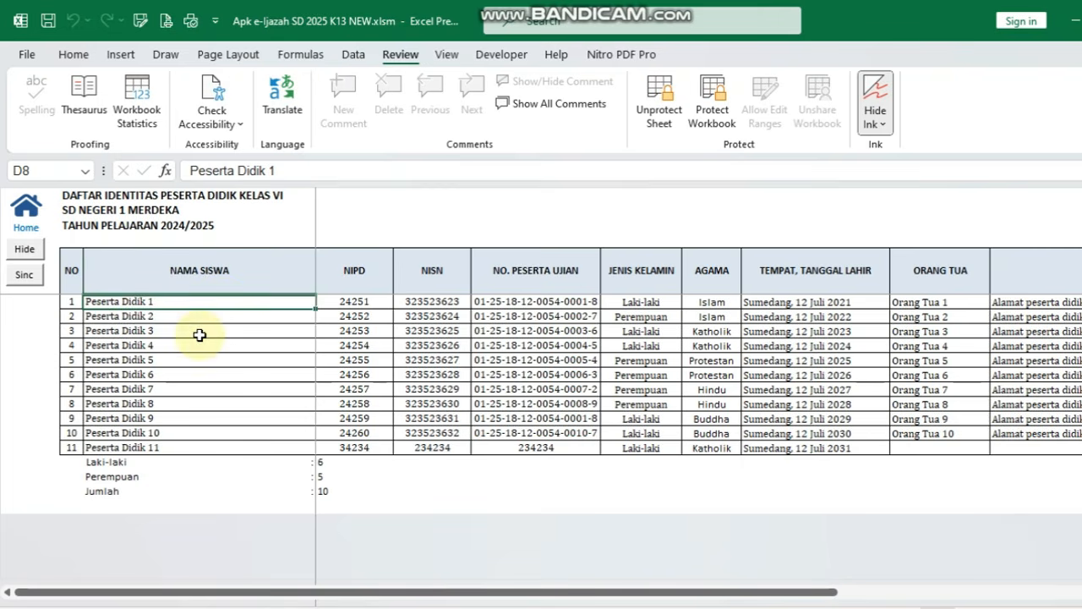
Step: Reveal the hidden rows below student 11 and select the empty name cell of row 12
{"action": "left_click", "coordinate": [73, 446]}
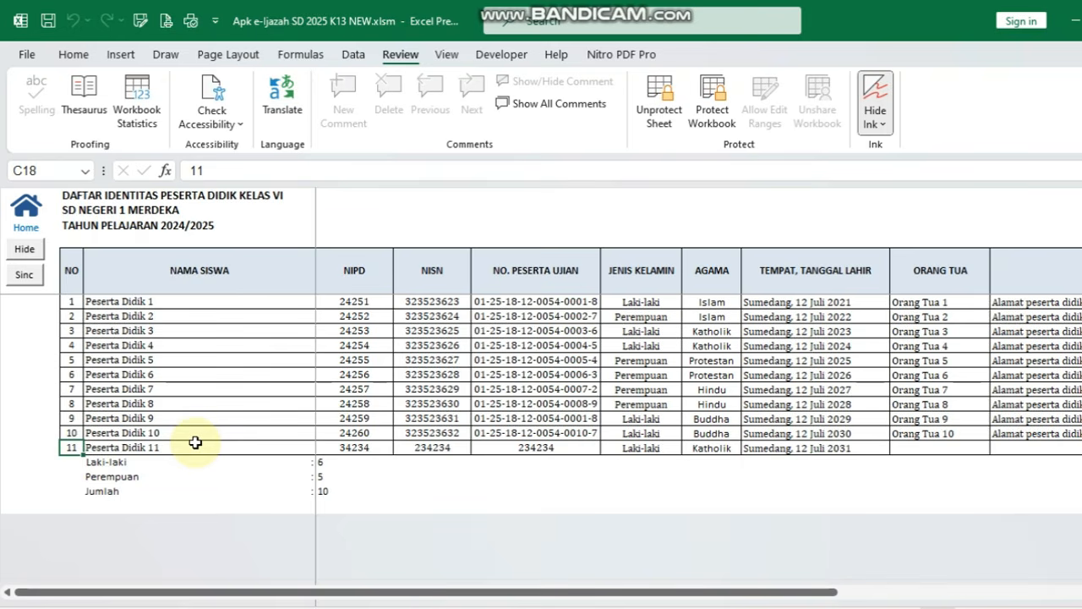
{"action": "key", "text": "Down"}
{"action": "key", "text": "Up"}
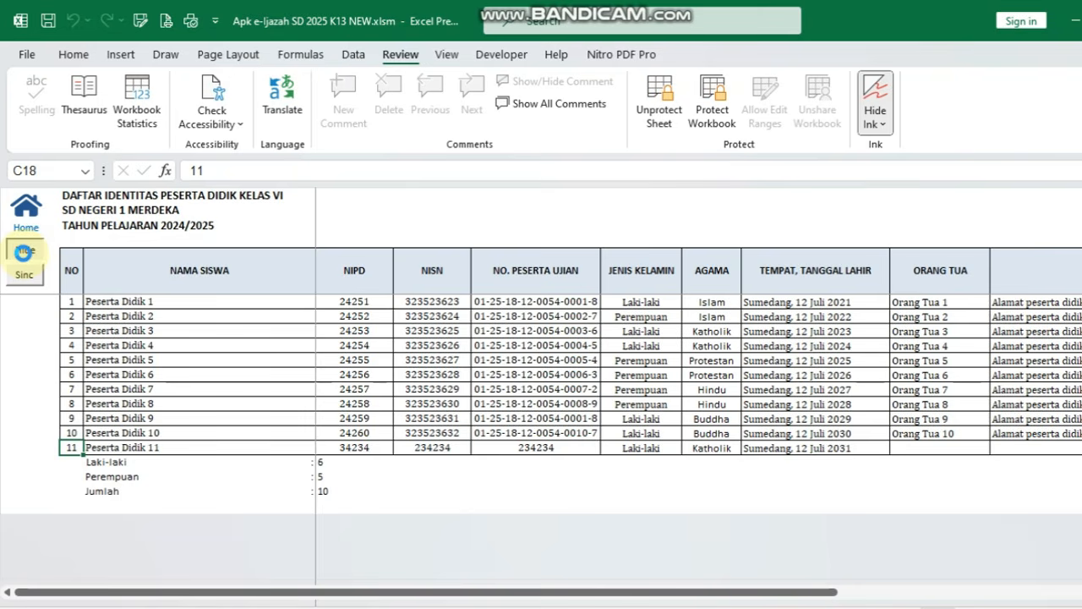
{"action": "left_click", "coordinate": [36, 276]}
{"action": "left_click", "coordinate": [121, 460]}
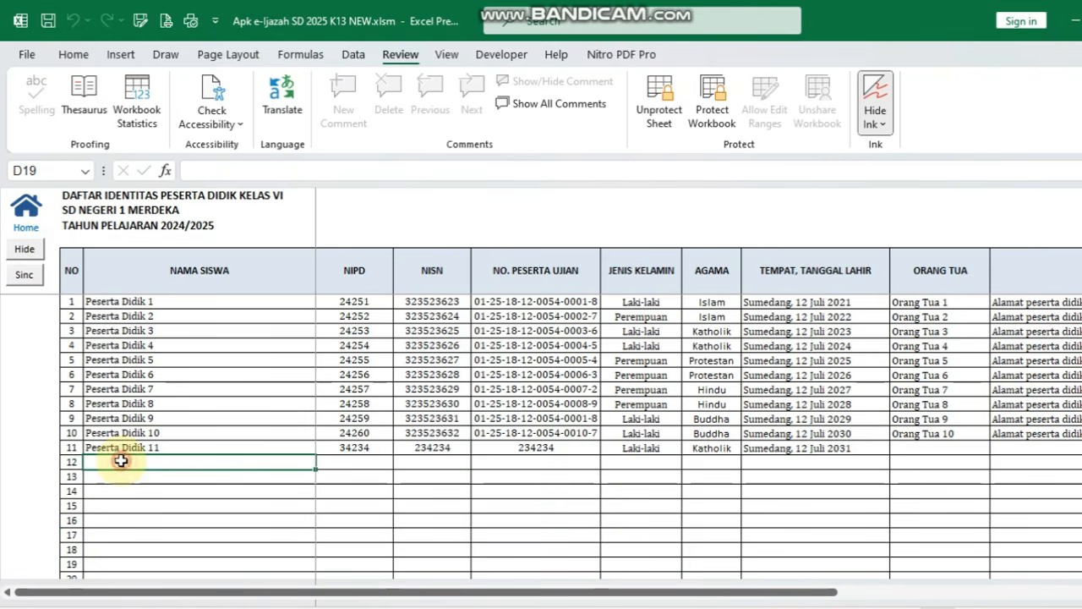
Step: Examine the student list columns from NIPD to JENIS KELAMIN, including the gender options offered for Peserta Didik 1
{"action": "key", "text": "Right"}
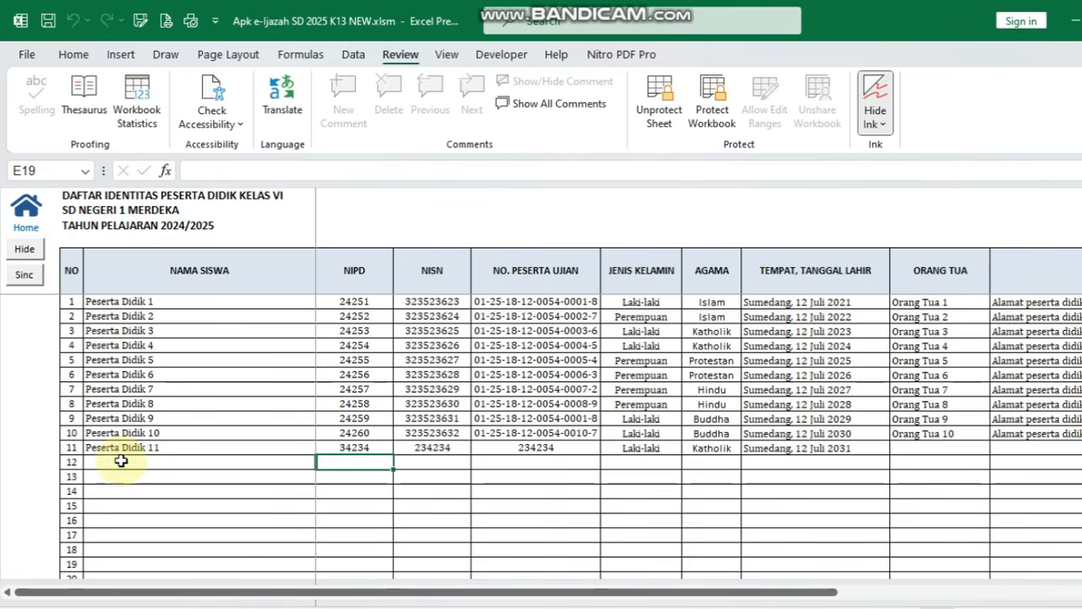
{"action": "left_click", "coordinate": [355, 272]}
{"action": "left_click", "coordinate": [401, 271]}
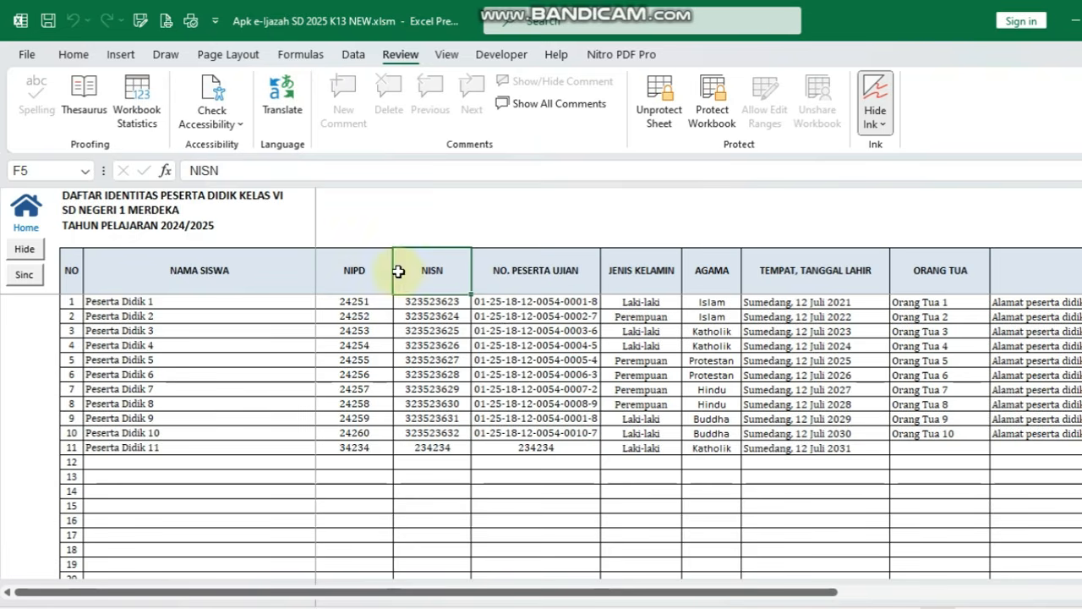
{"action": "left_click", "coordinate": [557, 283]}
{"action": "key", "text": "Right"}
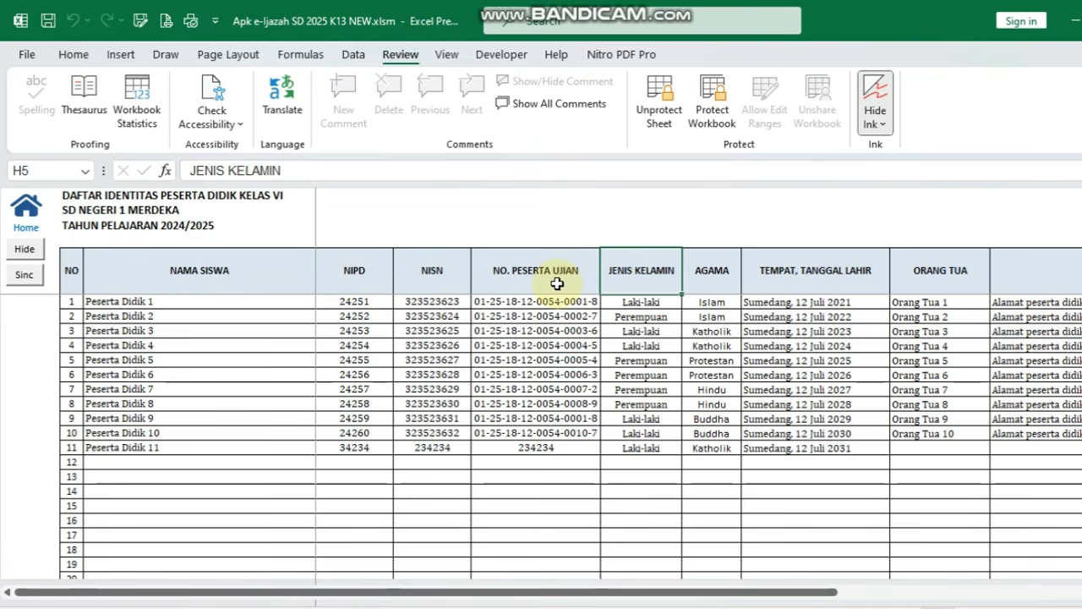
{"action": "left_click", "coordinate": [655, 306]}
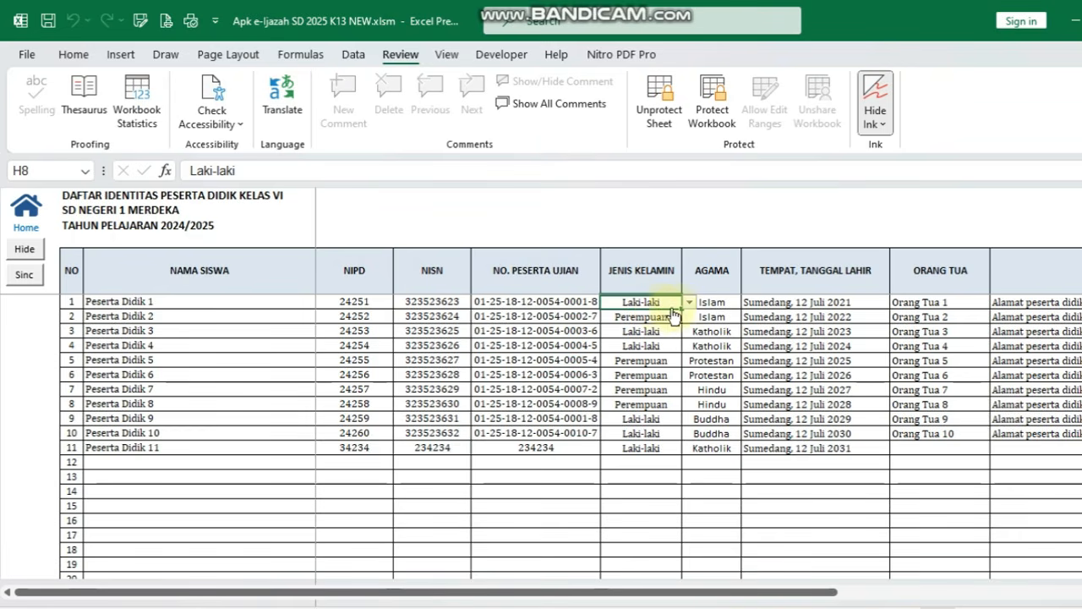
{"action": "left_click", "coordinate": [690, 303]}
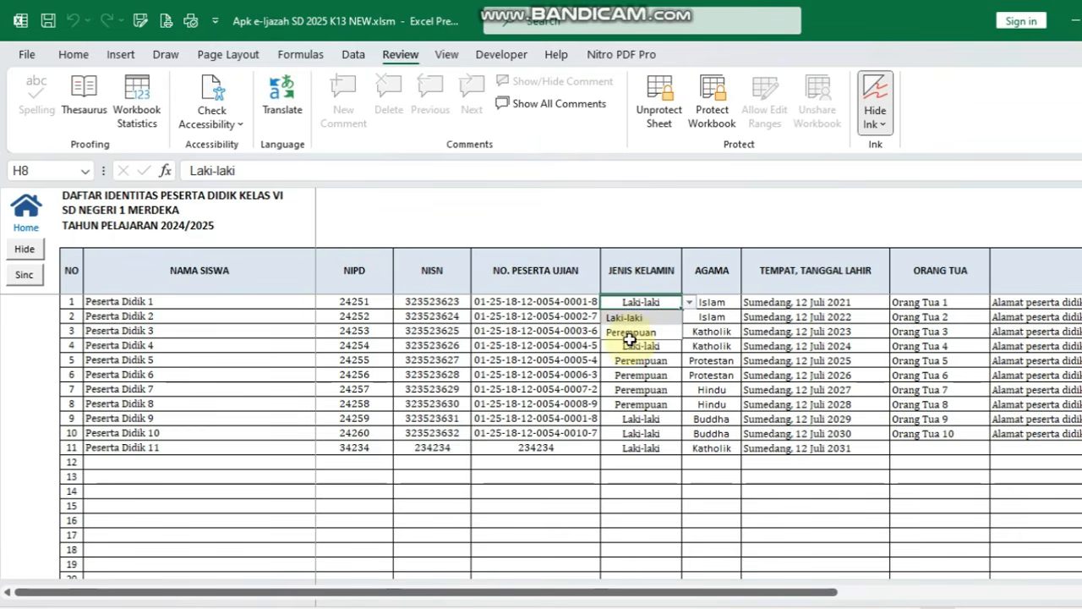
Step: Examine the AGAMA, TEMPAT, TANGGAL LAHIR, ORANG TUA and ALAMAT columns and return to the NIPD heading
{"action": "left_click", "coordinate": [723, 268]}
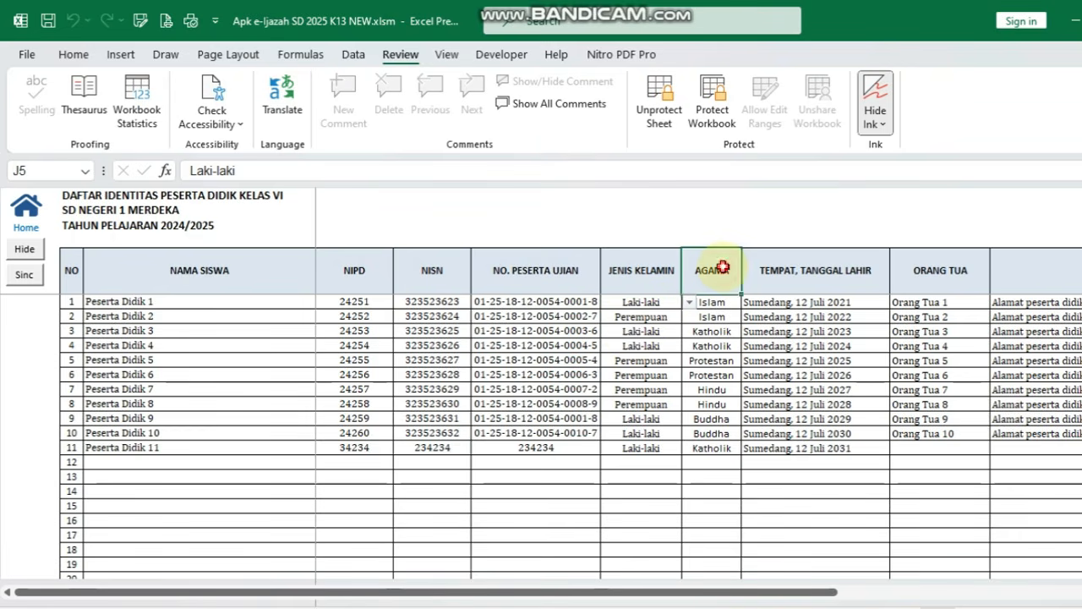
{"action": "left_click", "coordinate": [817, 273]}
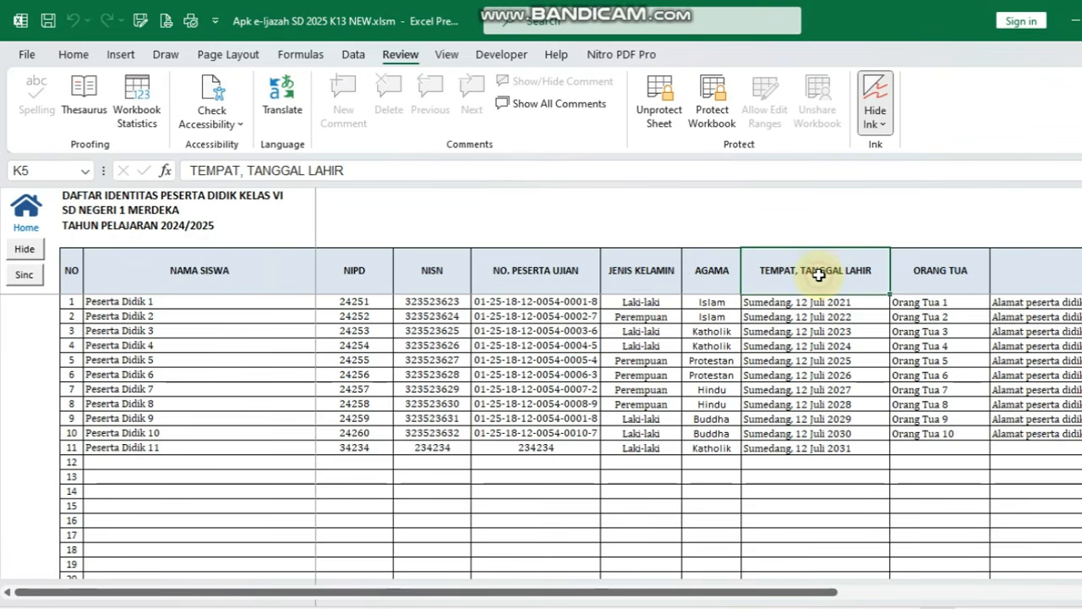
{"action": "left_click", "coordinate": [944, 272]}
{"action": "left_click", "coordinate": [941, 273]}
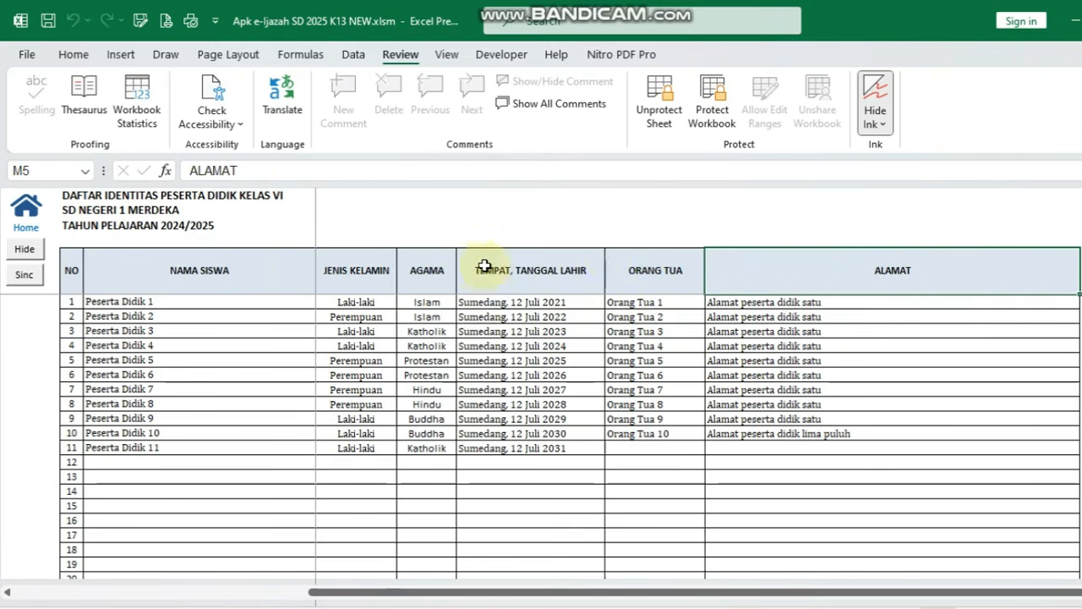
{"action": "left_click", "coordinate": [442, 271]}
{"action": "key", "text": "Left"}
{"action": "key", "text": "Left"}
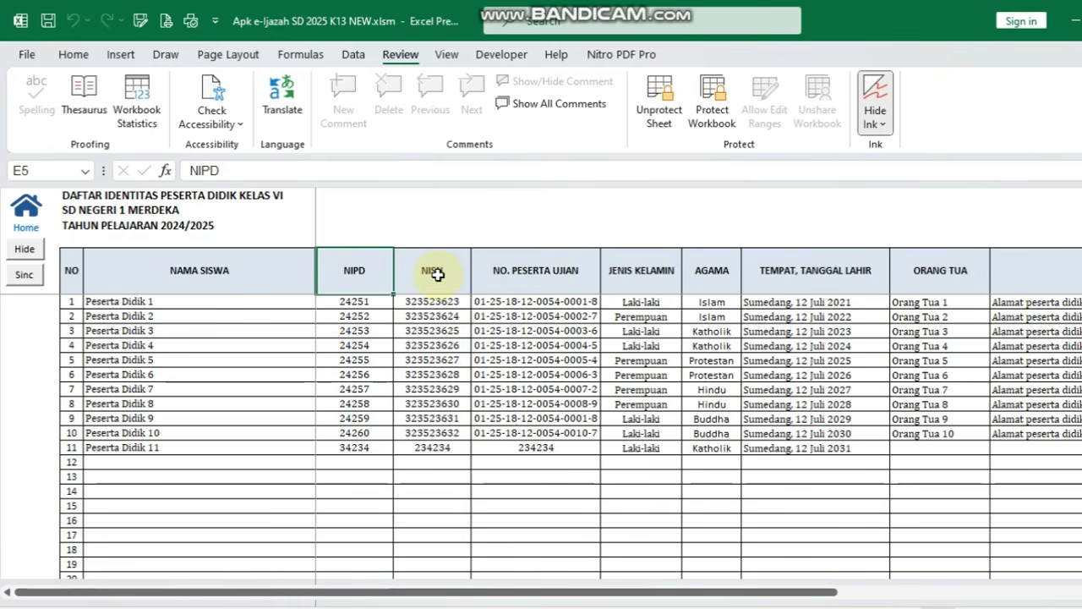
Step: Synchronise the student data to all sheets, agreeing to wait and closing the completion notice
{"action": "left_click", "coordinate": [113, 310]}
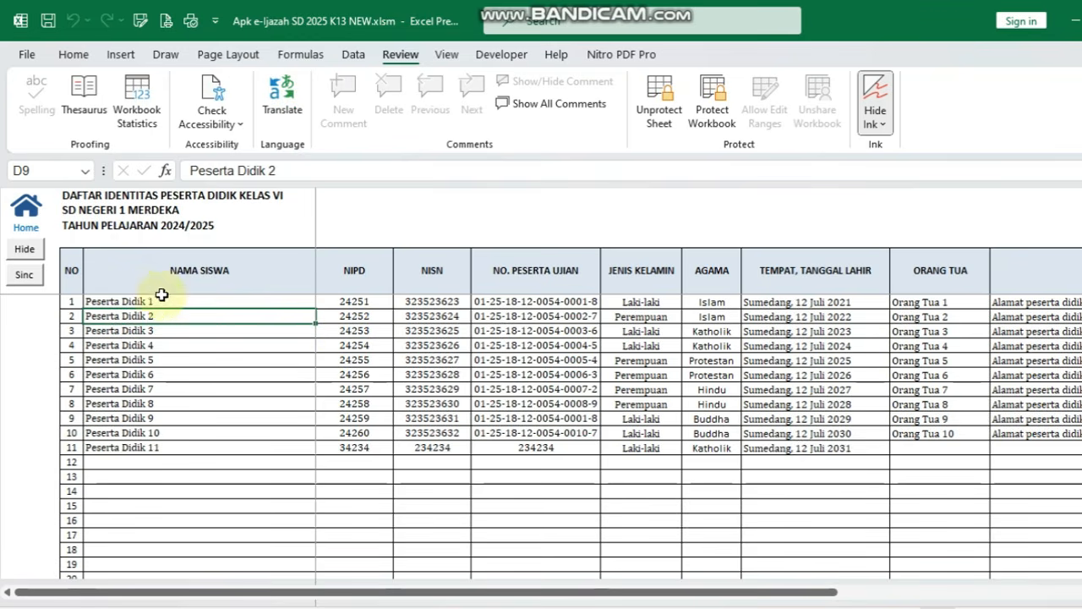
{"action": "left_click", "coordinate": [25, 277]}
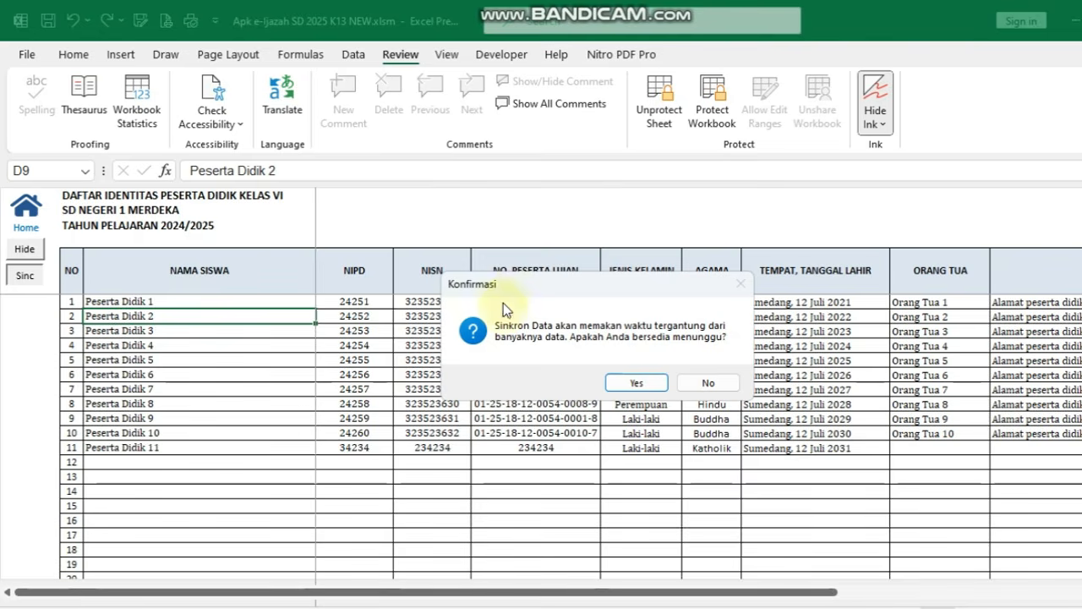
{"action": "left_click_drag", "start_coordinate": [543, 277], "coordinate": [461, 268]}
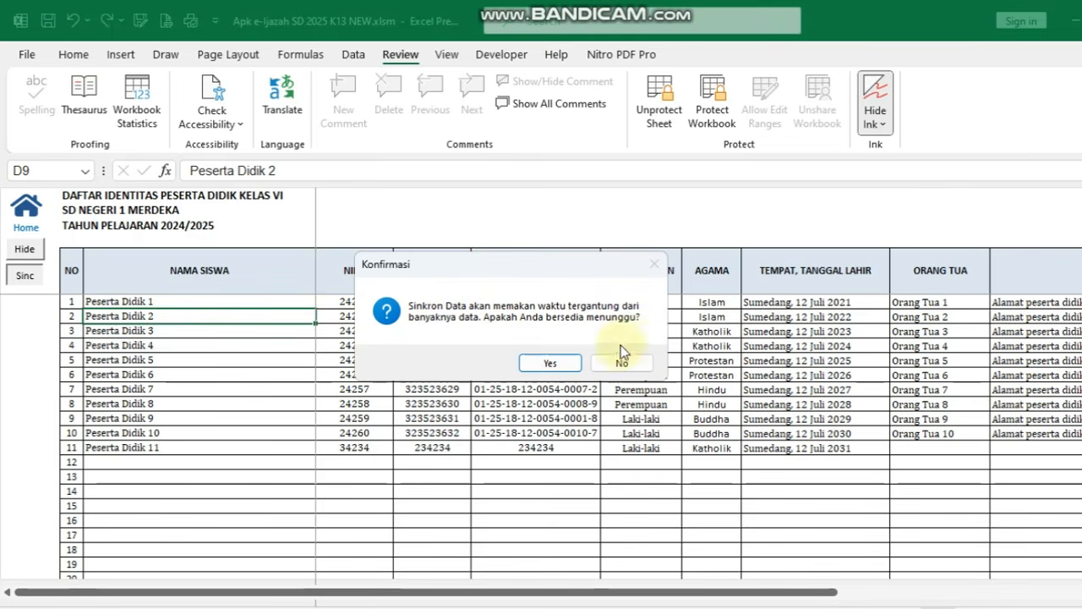
{"action": "left_click", "coordinate": [558, 362]}
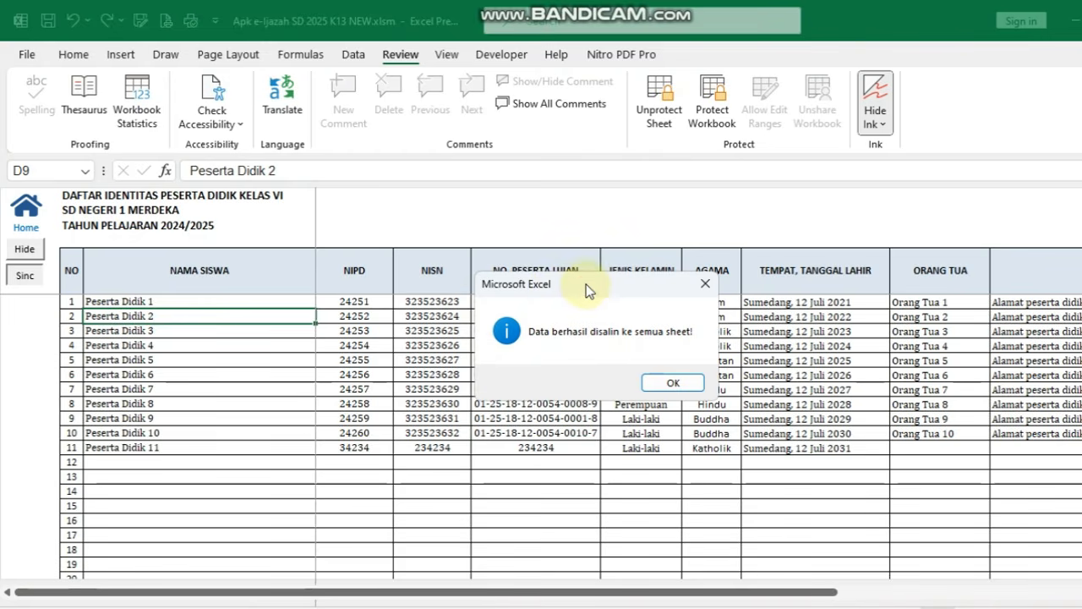
{"action": "left_click_drag", "start_coordinate": [586, 285], "coordinate": [490, 233]}
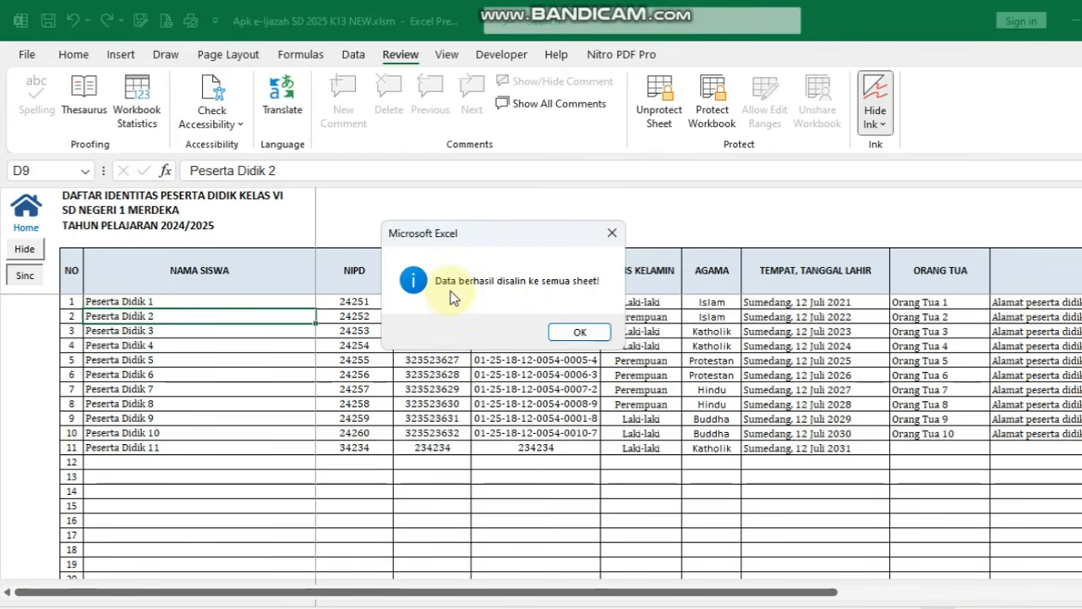
{"action": "left_click", "coordinate": [580, 334]}
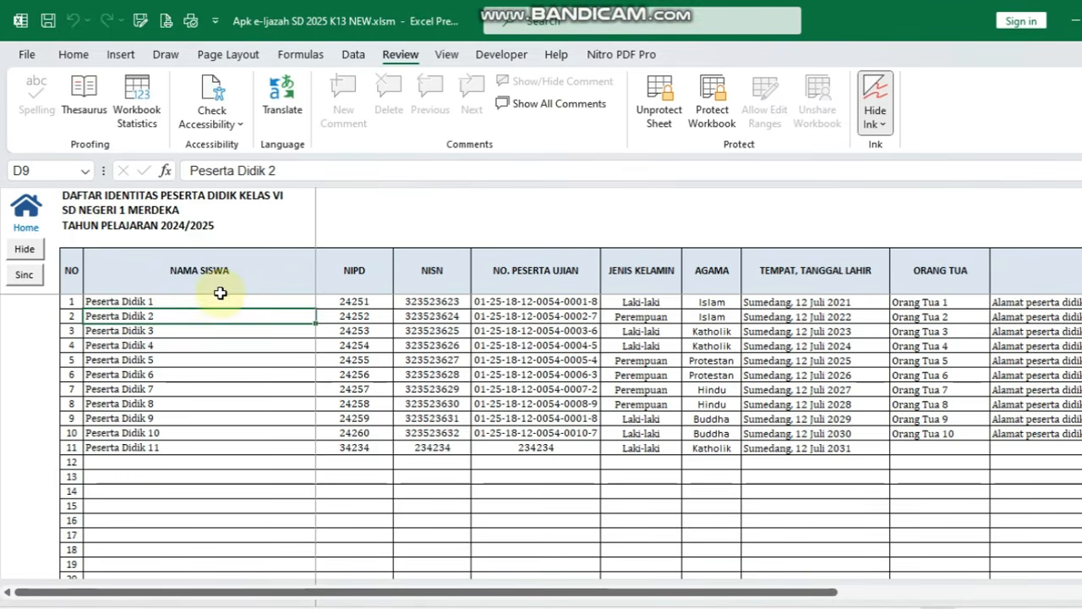
Step: Look over the student list and the empty cells of rows 12 and 13
{"action": "scroll", "coordinate": [162, 392], "scroll_direction": "down", "scroll_amount": 2}
{"action": "scroll", "coordinate": [162, 392], "scroll_direction": "up", "scroll_amount": 2}
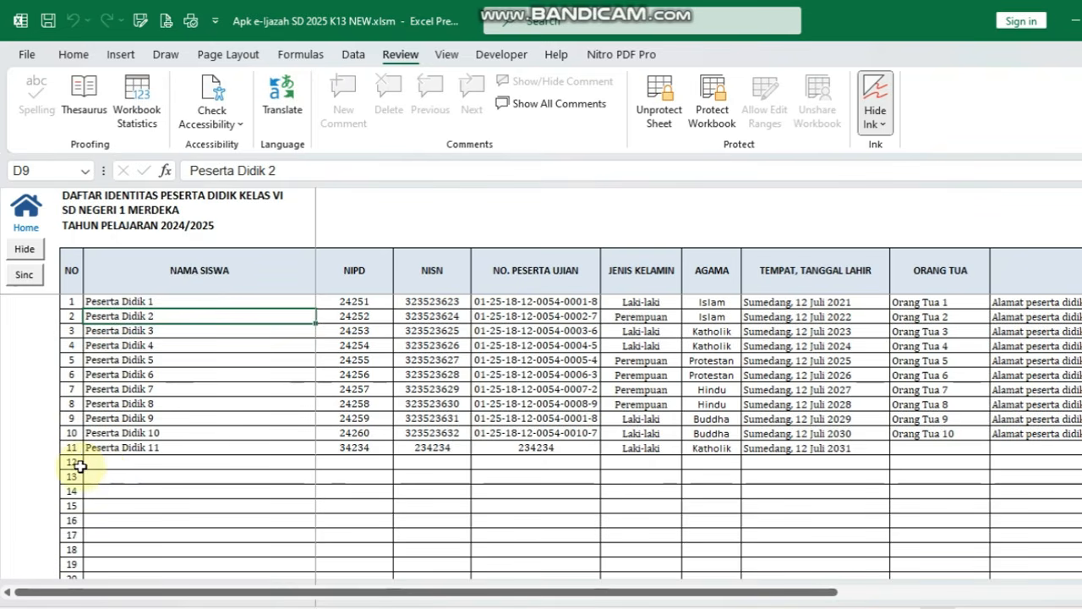
{"action": "left_click", "coordinate": [127, 468]}
{"action": "key", "text": "Down"}
{"action": "key", "text": "Up"}
{"action": "key", "text": "Right"}
{"action": "key", "text": "Left"}
{"action": "key", "text": "Right"}
{"action": "key", "text": "Right"}
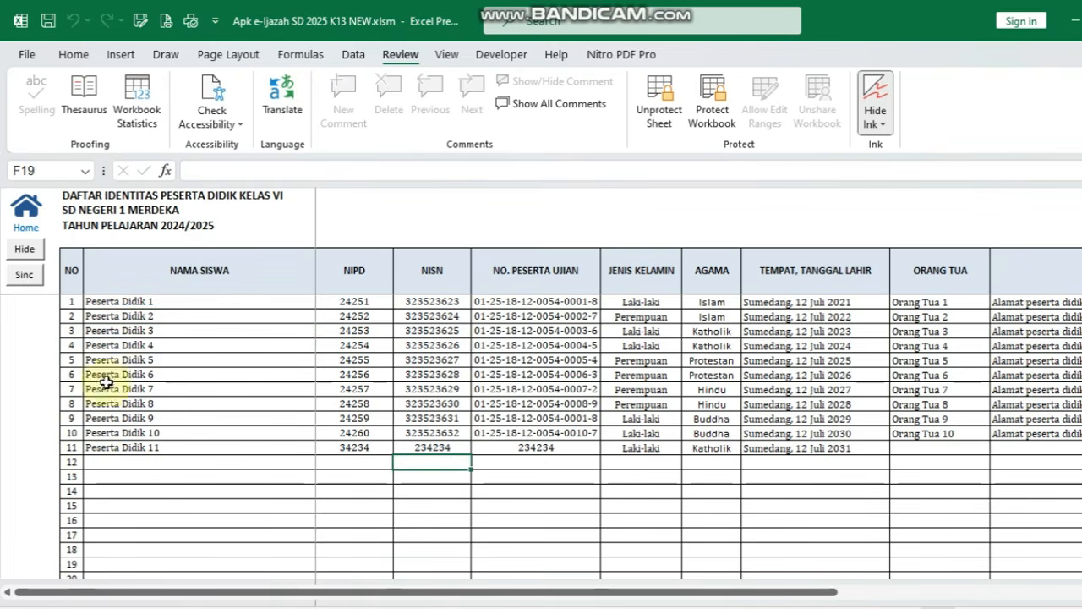
Step: Hide the unused rows below student 11 in the student list
{"action": "left_click", "coordinate": [26, 252]}
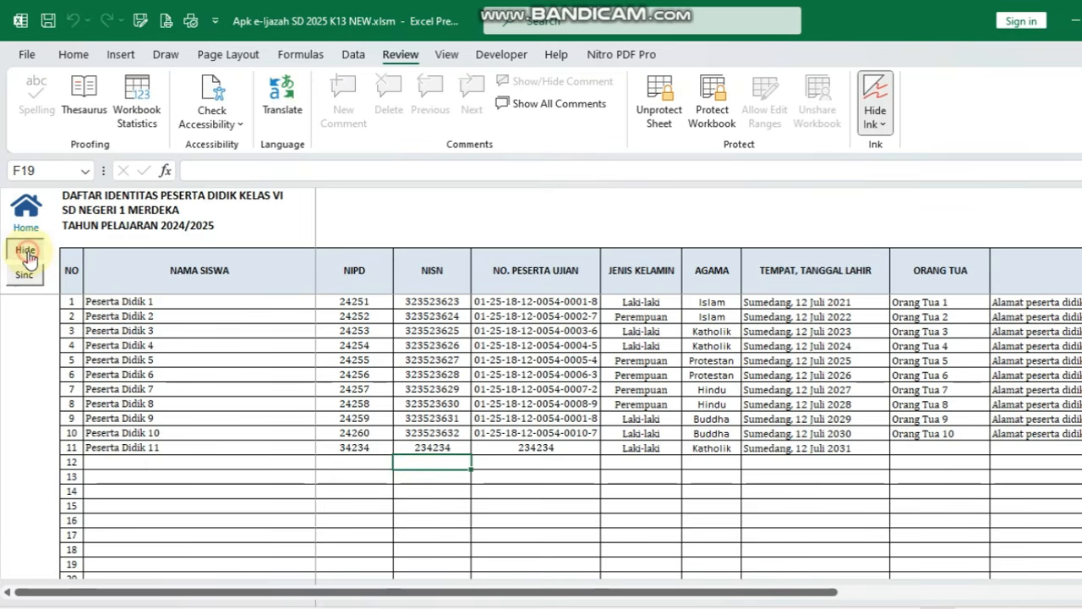
{"action": "scroll", "coordinate": [265, 457], "scroll_direction": "down", "scroll_amount": 1}
{"action": "scroll", "coordinate": [264, 456], "scroll_direction": "up", "scroll_amount": 1}
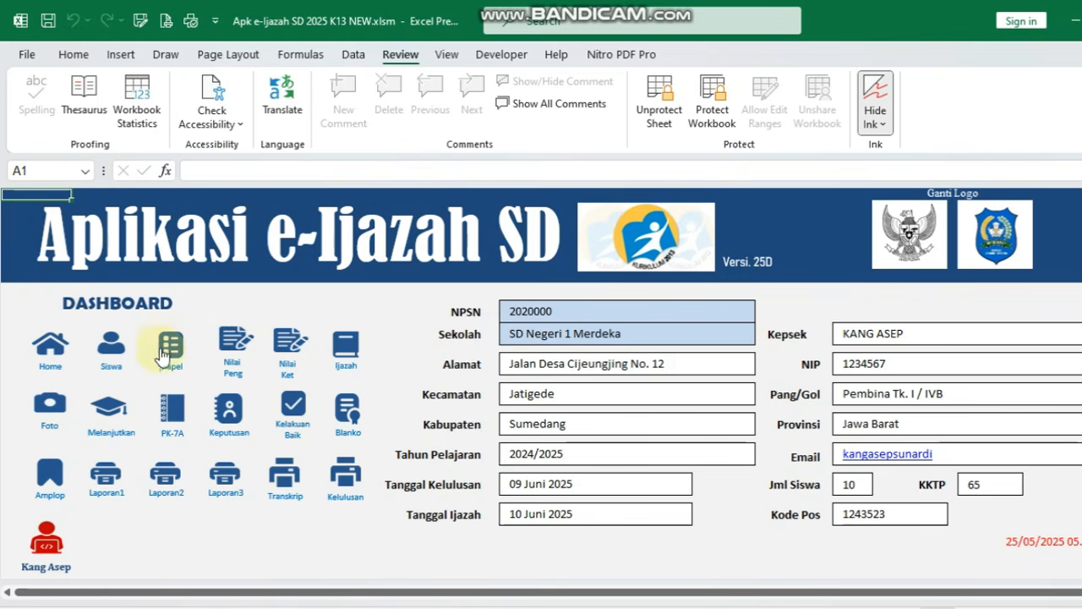
Step: Open the Mapel subject list from the dashboard and review the subjects from Pendidikan Agama dan Budi Pekerti to Muatan Lokal
{"action": "left_click", "coordinate": [173, 362]}
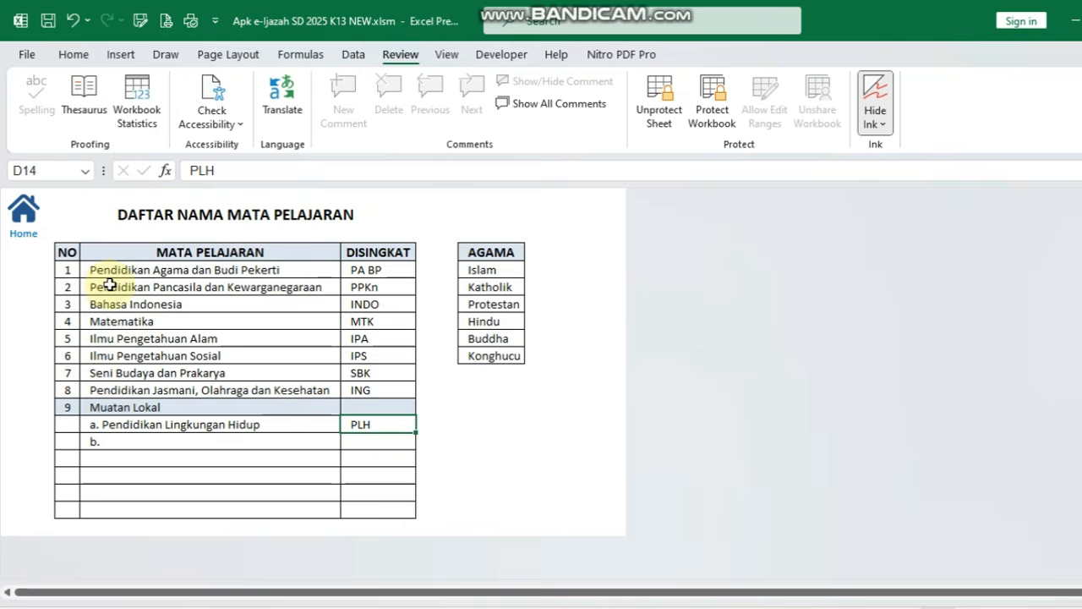
{"action": "left_click_drag", "start_coordinate": [92, 270], "coordinate": [292, 385]}
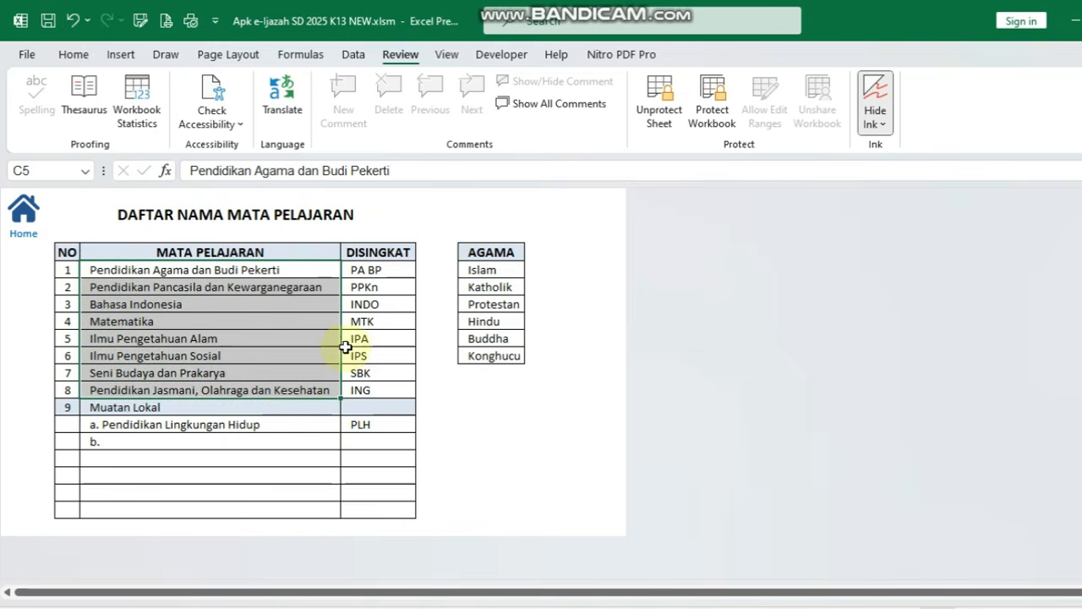
{"action": "left_click", "coordinate": [191, 277]}
{"action": "key", "text": "Down"}
{"action": "key", "text": "Down"}
{"action": "key", "text": "Down"}
{"action": "key", "text": "Down"}
{"action": "key", "text": "Down"}
{"action": "key", "text": "Down"}
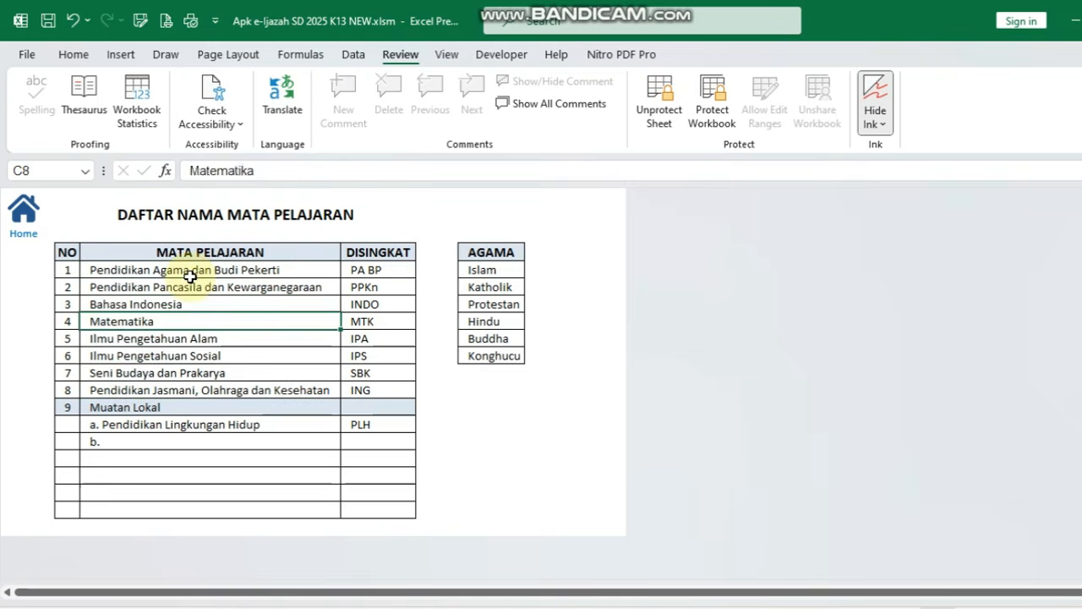
{"action": "key", "text": "Down"}
{"action": "key", "text": "Down"}
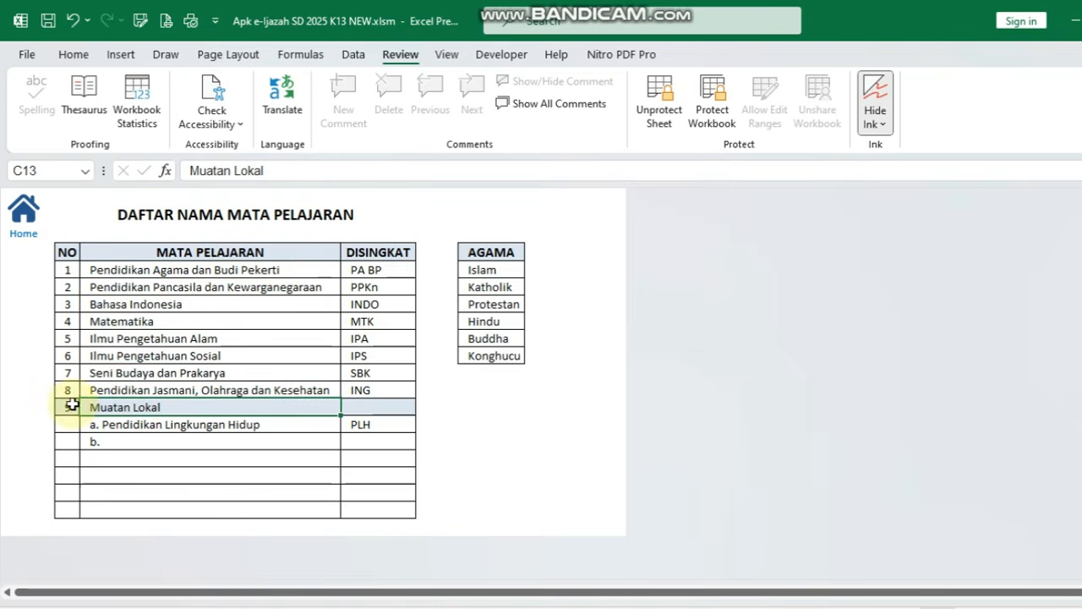
Step: Examine the Muatan Lokal heading row and its entries a and b with their abbreviation cells
{"action": "left_click_drag", "start_coordinate": [377, 406], "coordinate": [75, 407]}
{"action": "left_click", "coordinate": [220, 424]}
{"action": "key", "text": "Up"}
{"action": "key", "text": "Right"}
{"action": "key", "text": "Right"}
{"action": "key", "text": "Left"}
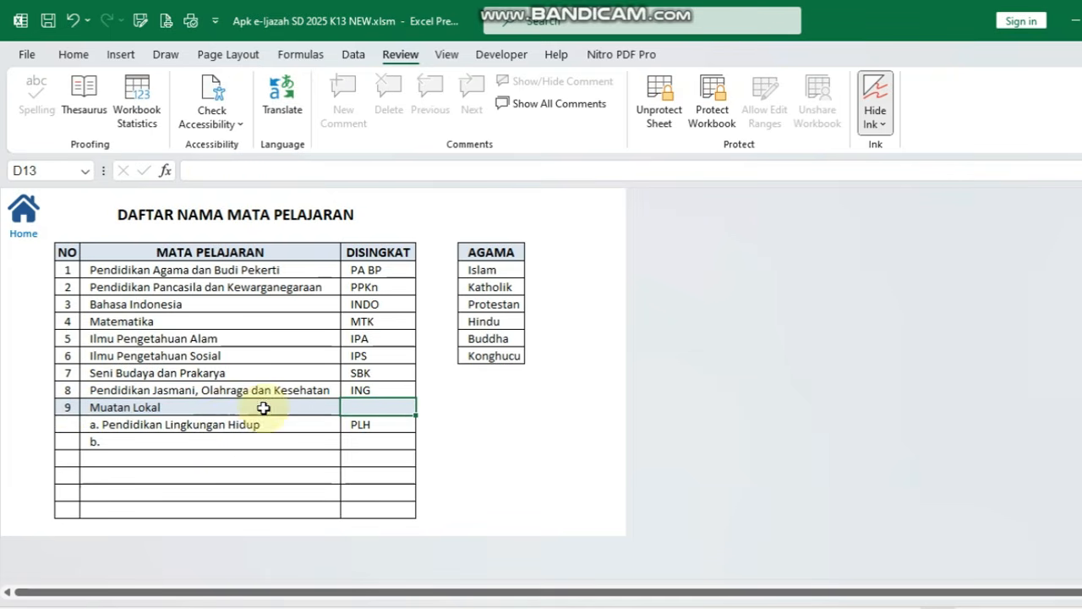
{"action": "left_click", "coordinate": [363, 426]}
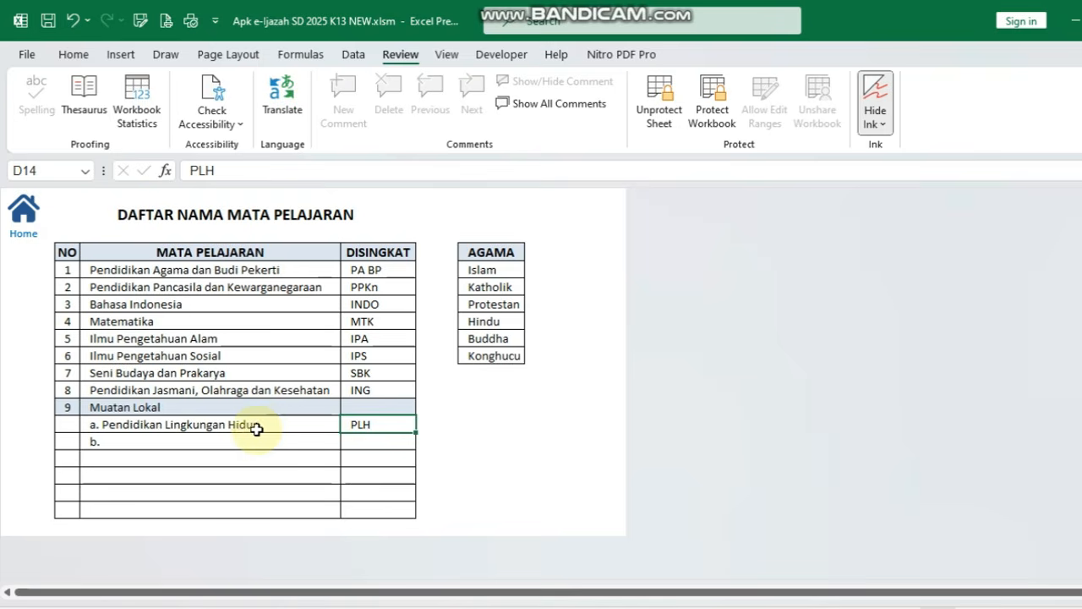
{"action": "left_click", "coordinate": [203, 428]}
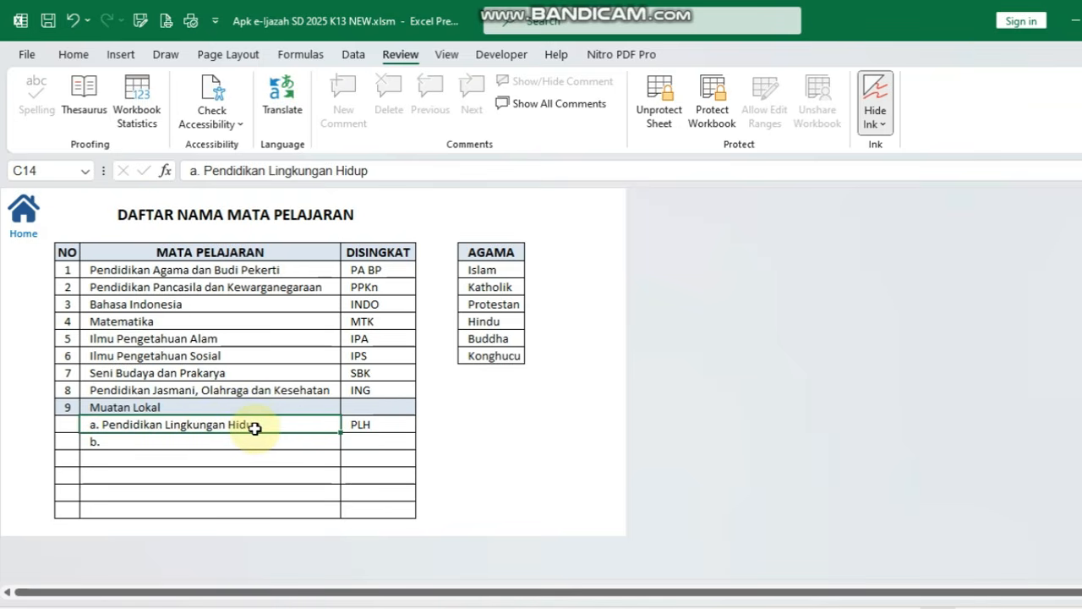
{"action": "key", "text": "Down"}
{"action": "key", "text": "Right"}
{"action": "key", "text": "Up"}
{"action": "key", "text": "Left"}
{"action": "key", "text": "Down"}
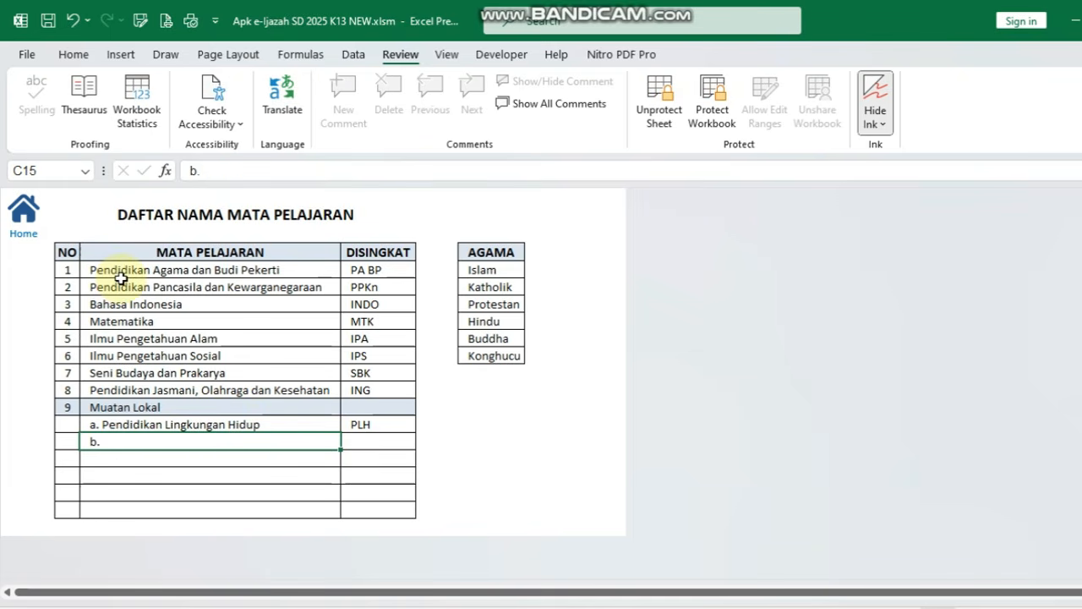
{"action": "left_click", "coordinate": [118, 406]}
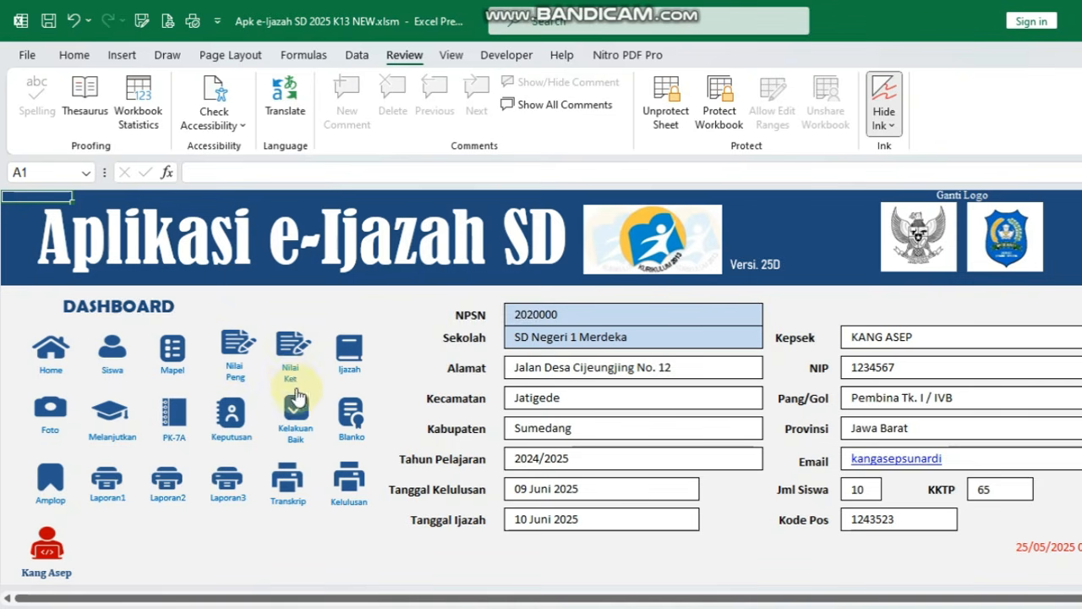
Step: Open the Nilai Peng knowledge score sheet from the dashboard and examine the first students' PA BP and PPKn score cells
{"action": "left_click", "coordinate": [234, 365]}
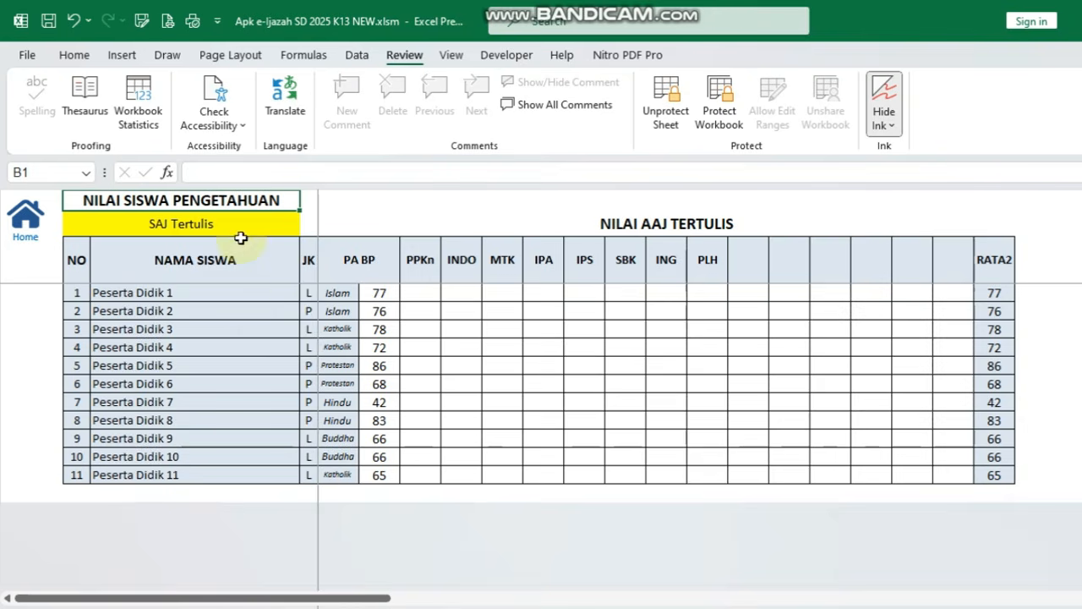
{"action": "left_click", "coordinate": [378, 265]}
{"action": "key", "text": "Right"}
{"action": "key", "text": "Down"}
{"action": "key", "text": "Left"}
{"action": "key", "text": "Right"}
{"action": "key", "text": "Down"}
{"action": "key", "text": "Left"}
{"action": "key", "text": "Up"}
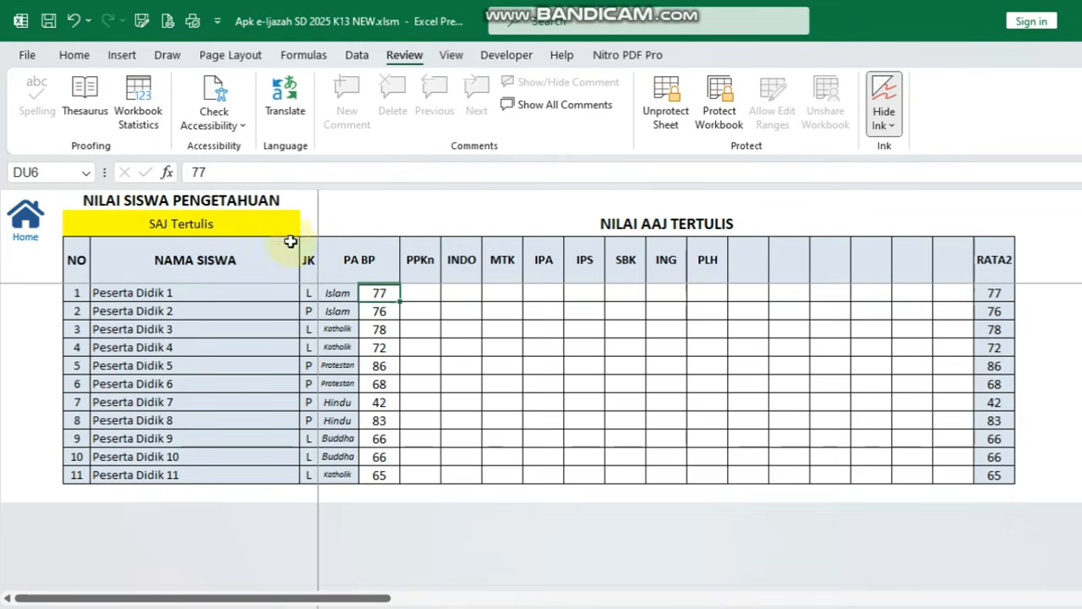
Step: Display the Kelas 4 Semester 2 knowledge scores and switch the assessment selection to SAJ Praktek
{"action": "left_click", "coordinate": [205, 224]}
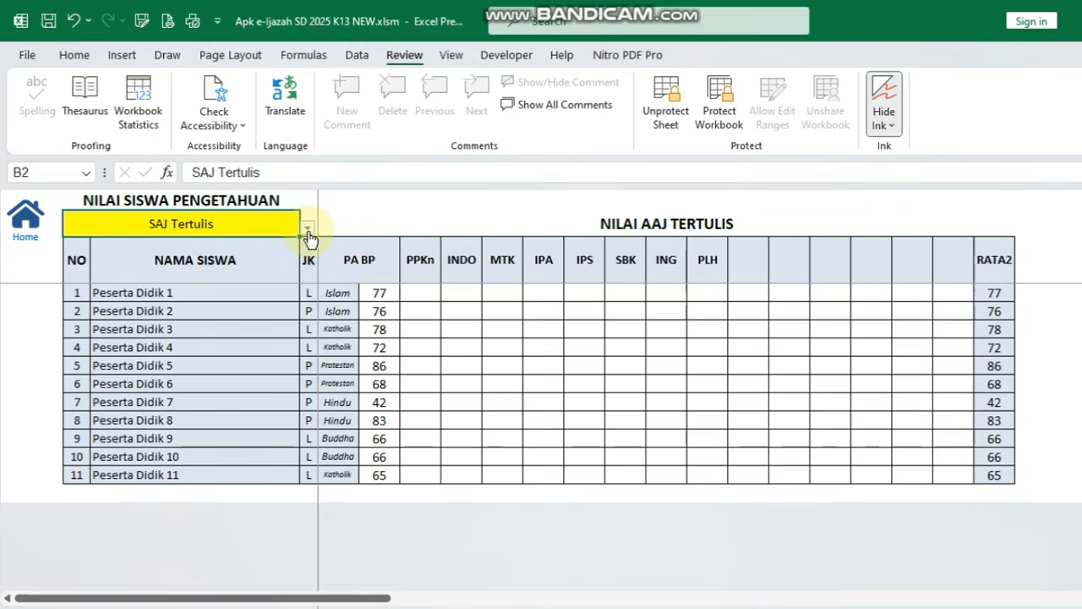
{"action": "left_click", "coordinate": [307, 228]}
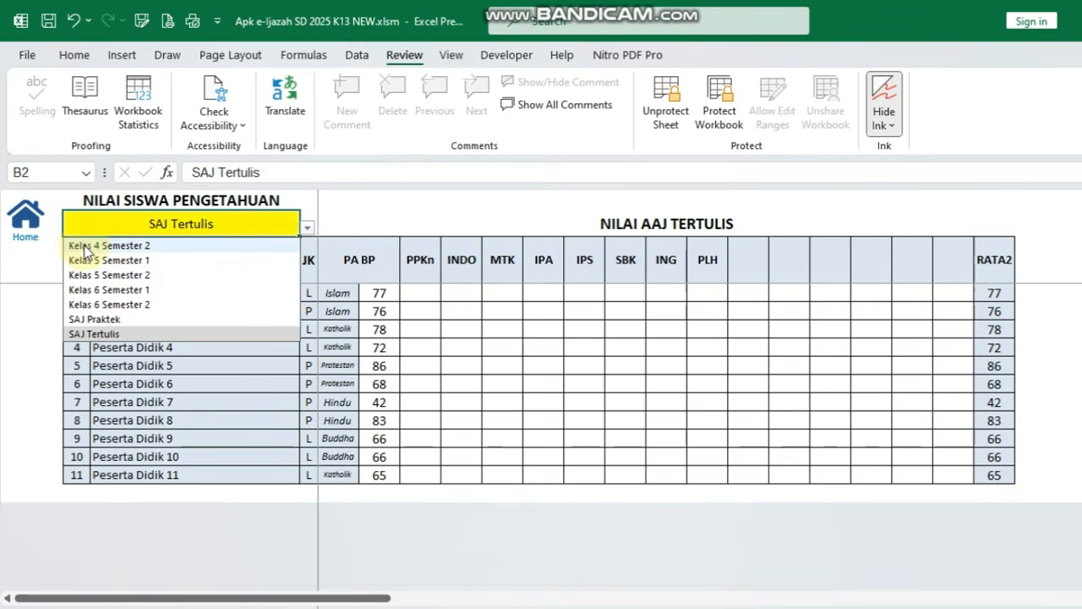
{"action": "left_click", "coordinate": [99, 250]}
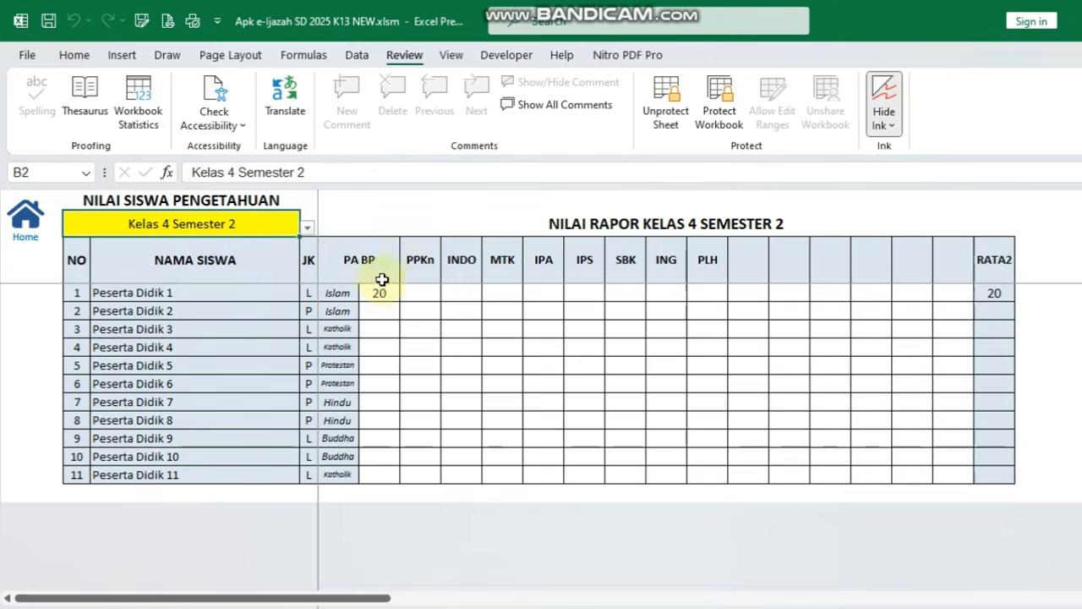
{"action": "left_click", "coordinate": [308, 227]}
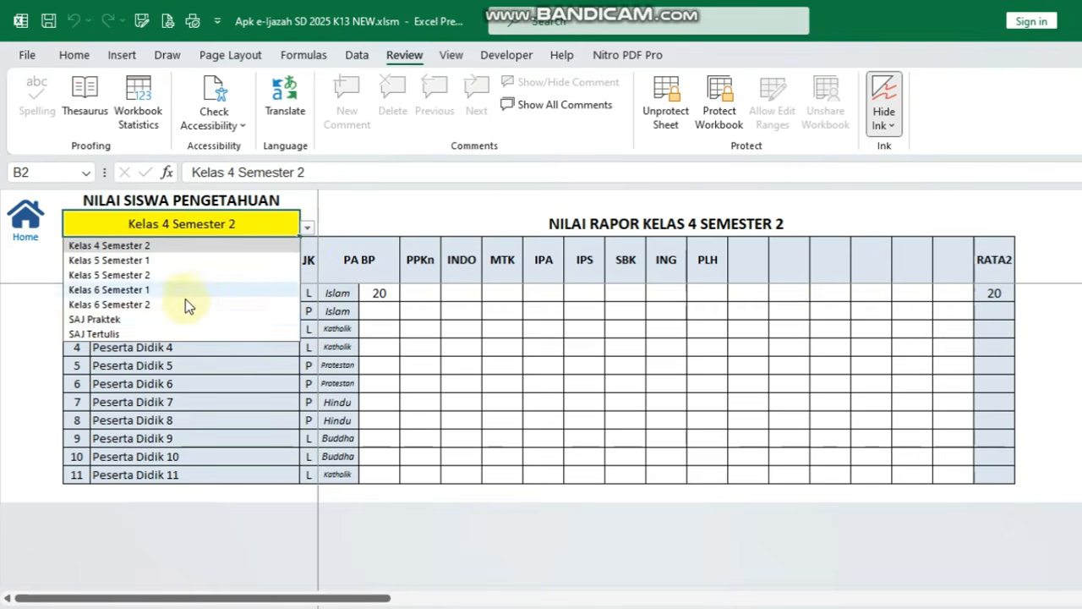
{"action": "left_click", "coordinate": [137, 320]}
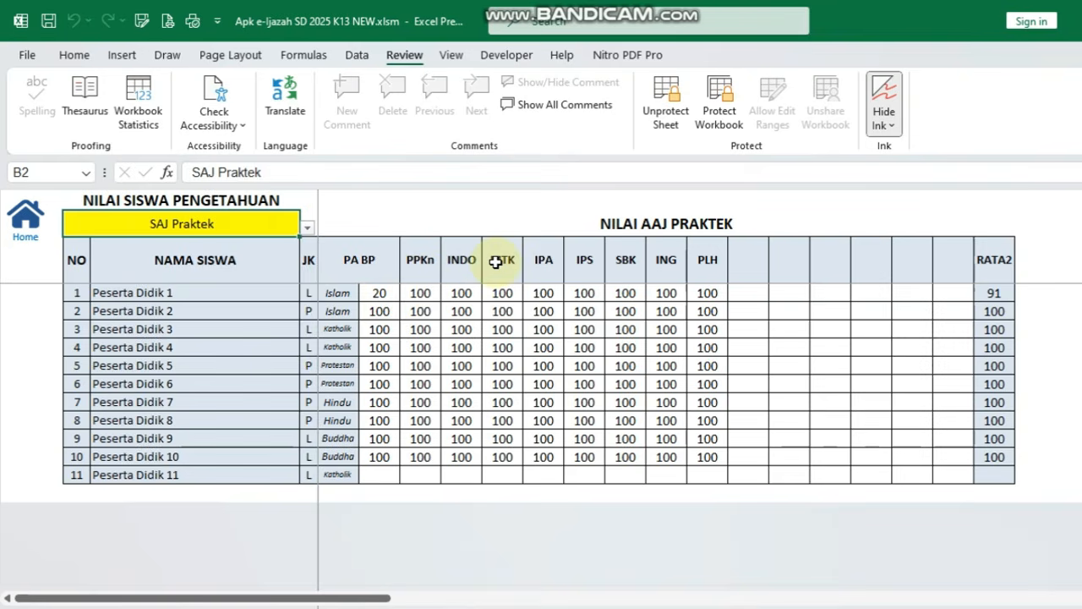
Step: Clear the PPKn scores of Peserta Didik 1 through 10 in the SAJ Praktek table
{"action": "key", "text": "Down"}
{"action": "left_click", "coordinate": [429, 267]}
{"action": "key", "text": "Down"}
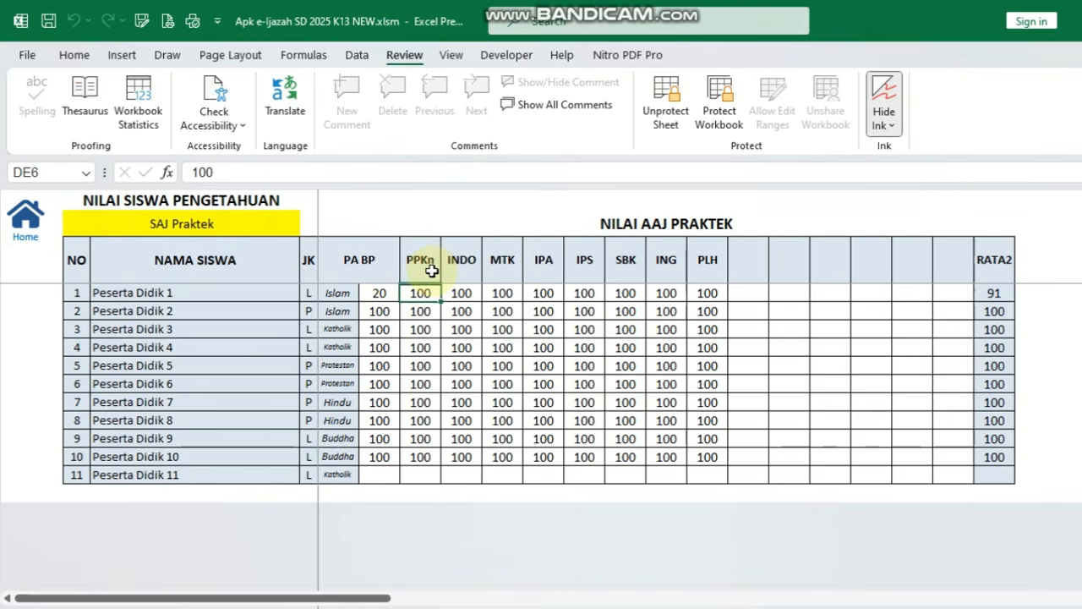
{"action": "key", "text": "Left"}
{"action": "left_click", "coordinate": [432, 270]}
{"action": "key", "text": "Down"}
{"action": "key", "text": "shift+Down"}
{"action": "key", "text": "shift+Down"}
{"action": "key", "text": "shift+Down"}
{"action": "key", "text": "shift+Down"}
{"action": "key", "text": "shift+Down"}
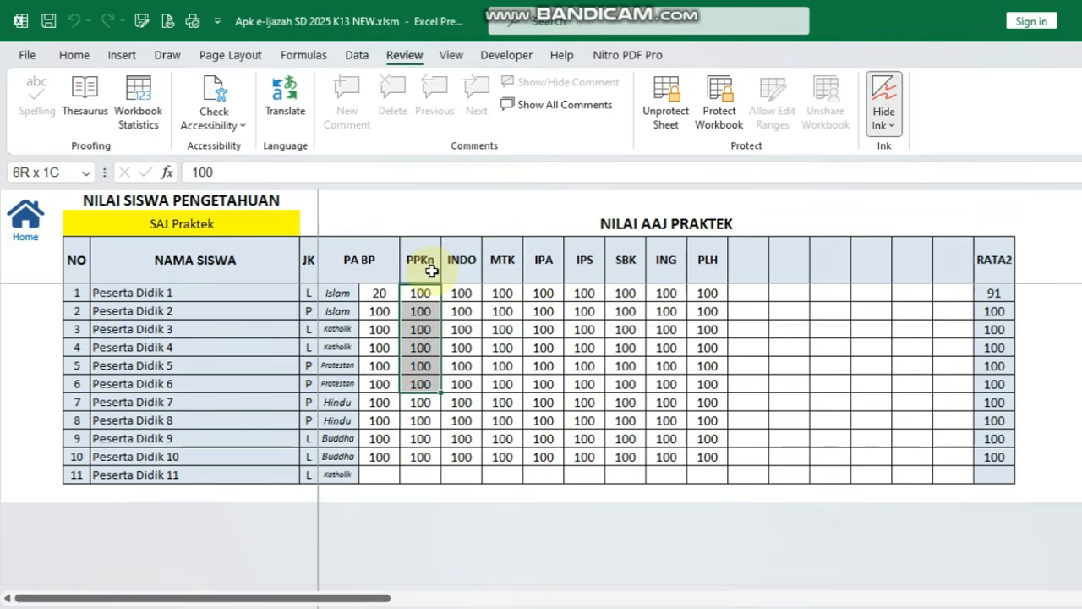
{"action": "key", "text": "shift+Down"}
{"action": "key", "text": "shift+Down"}
{"action": "key", "text": "shift+Down"}
{"action": "key", "text": "shift+Down"}
{"action": "key", "text": "Delete"}
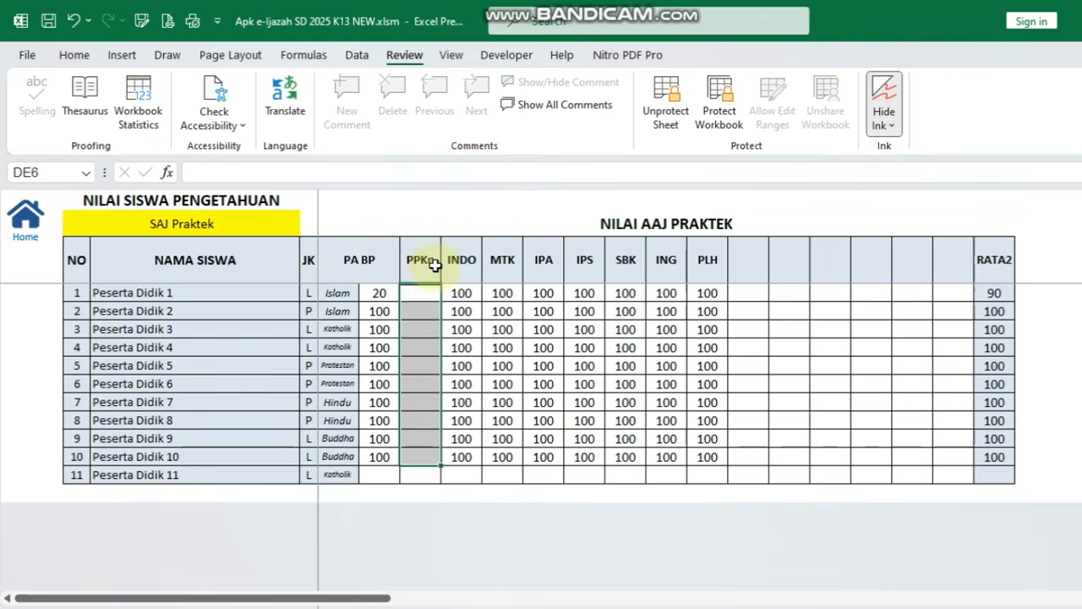
Step: Switch the assessment selection to SAJ Tertulis and clear the PA BP scores of all eleven students
{"action": "left_click", "coordinate": [462, 293]}
{"action": "left_click", "coordinate": [226, 222]}
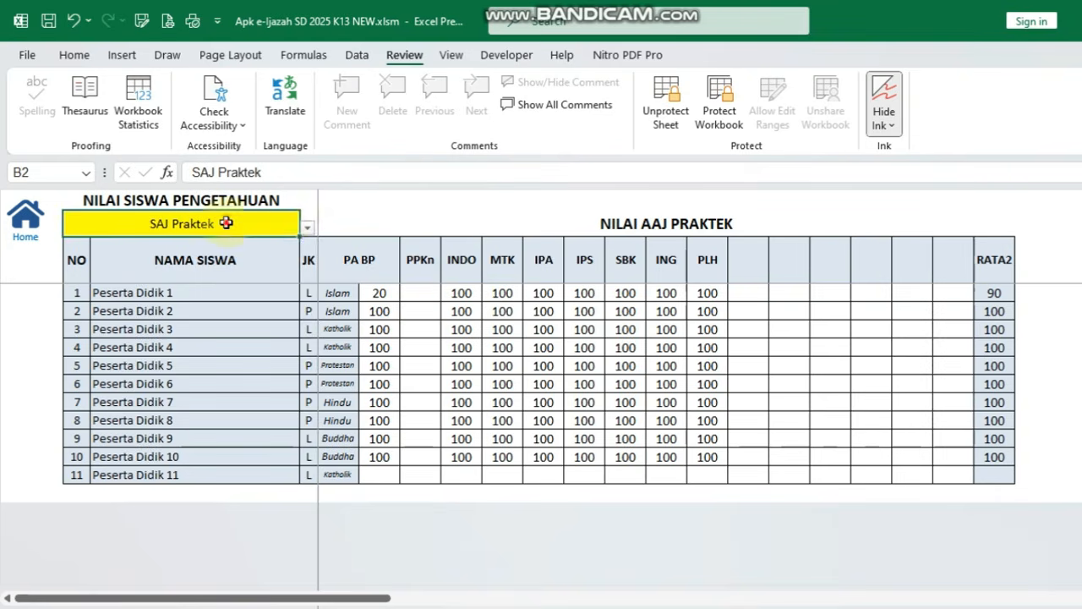
{"action": "left_click", "coordinate": [307, 227]}
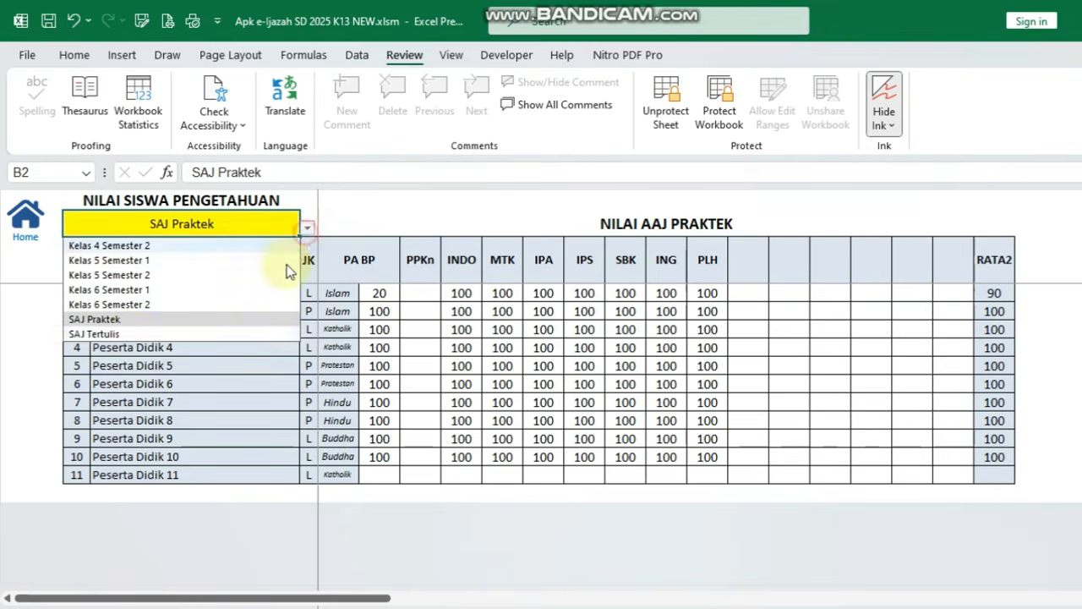
{"action": "left_click", "coordinate": [129, 335]}
{"action": "left_click_drag", "start_coordinate": [379, 292], "coordinate": [377, 470]}
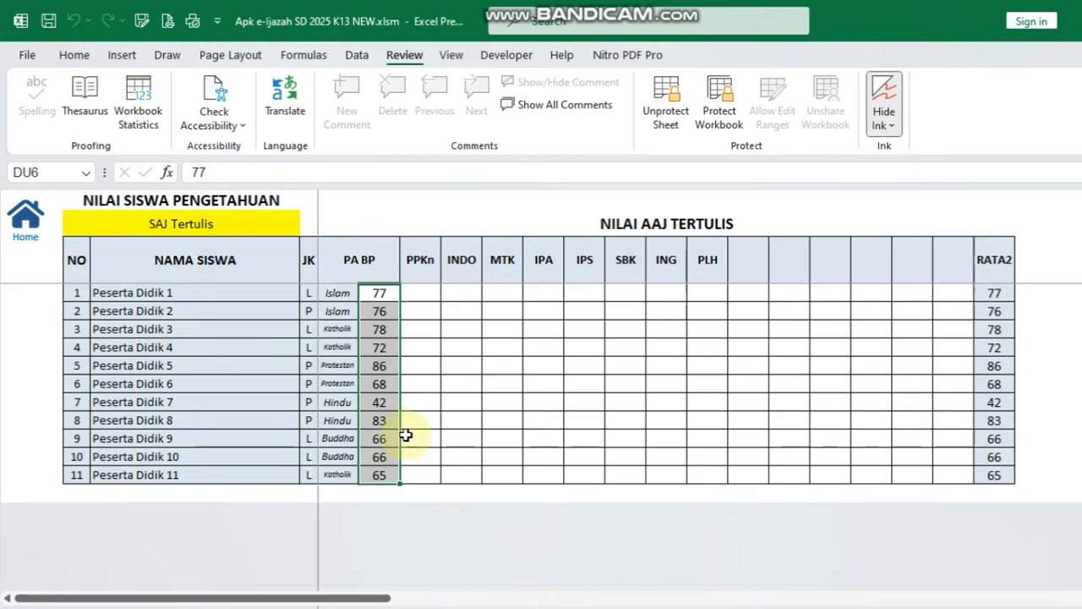
{"action": "key", "text": "Delete"}
{"action": "left_click", "coordinate": [378, 262]}
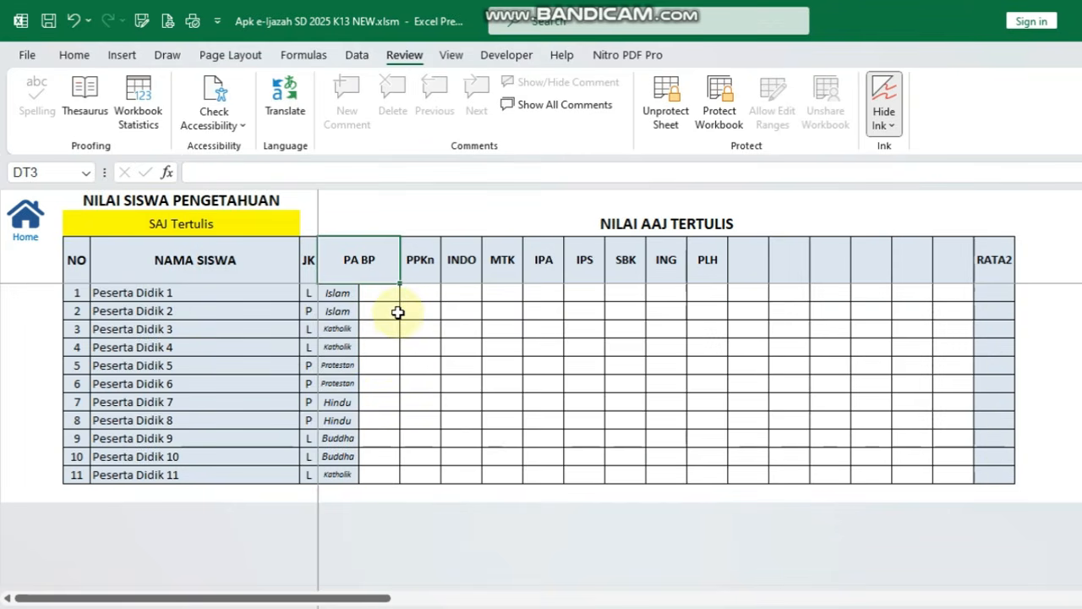
Step: Switch to the Apk NILAI PAI SD 24-25 GENAP workbook and copy the first eleven scores of the SAJ column
{"action": "key", "text": "alt+Tab"}
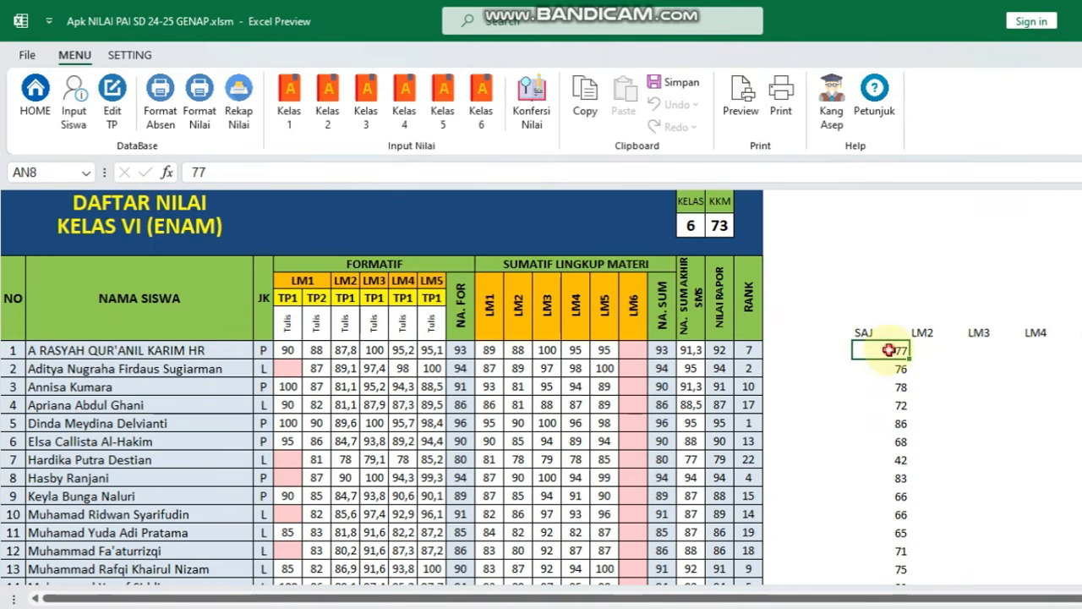
{"action": "left_click_drag", "start_coordinate": [894, 358], "coordinate": [884, 529]}
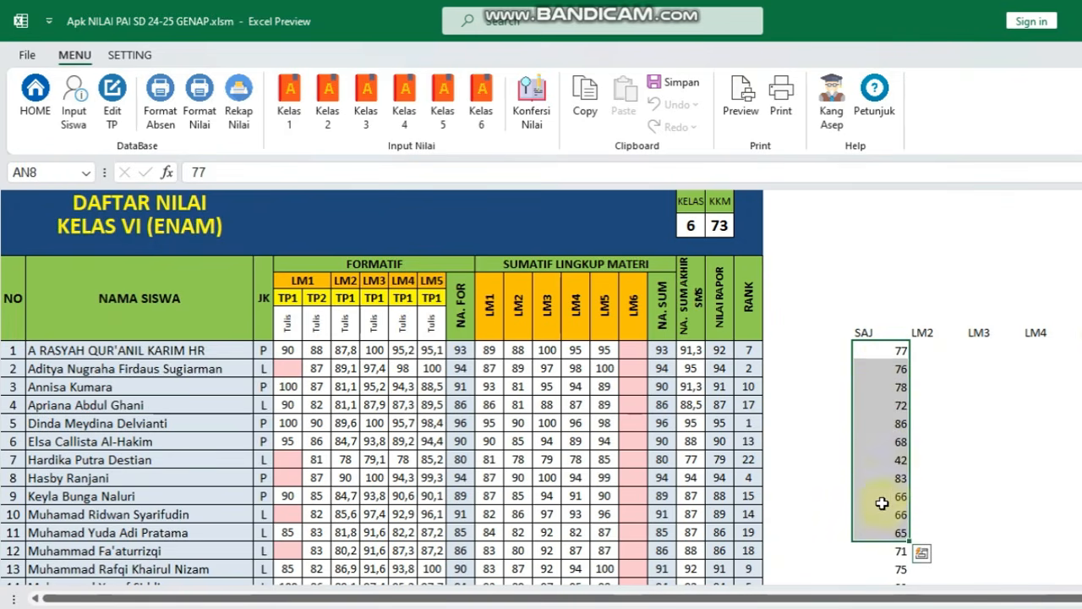
{"action": "right_click", "coordinate": [877, 400]}
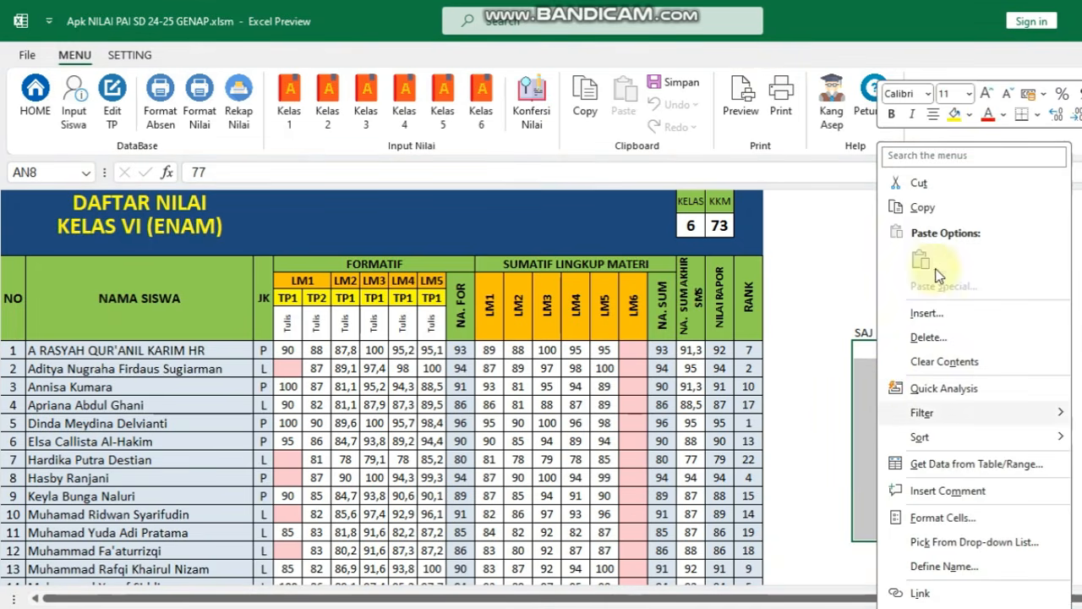
{"action": "left_click", "coordinate": [922, 208]}
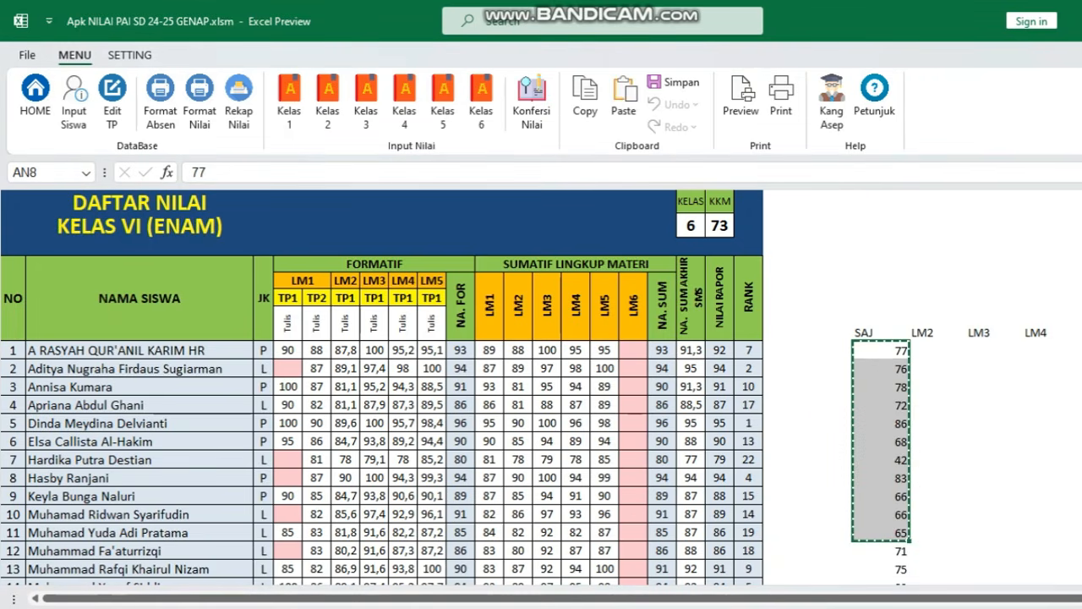
Step: Return to the e-Ijazah workbook and paste the copied scores as values into the SAJ Tertulis PA BP column, starting at Peserta Didik 1
{"action": "mouse_move", "coordinate": [406, 601]}
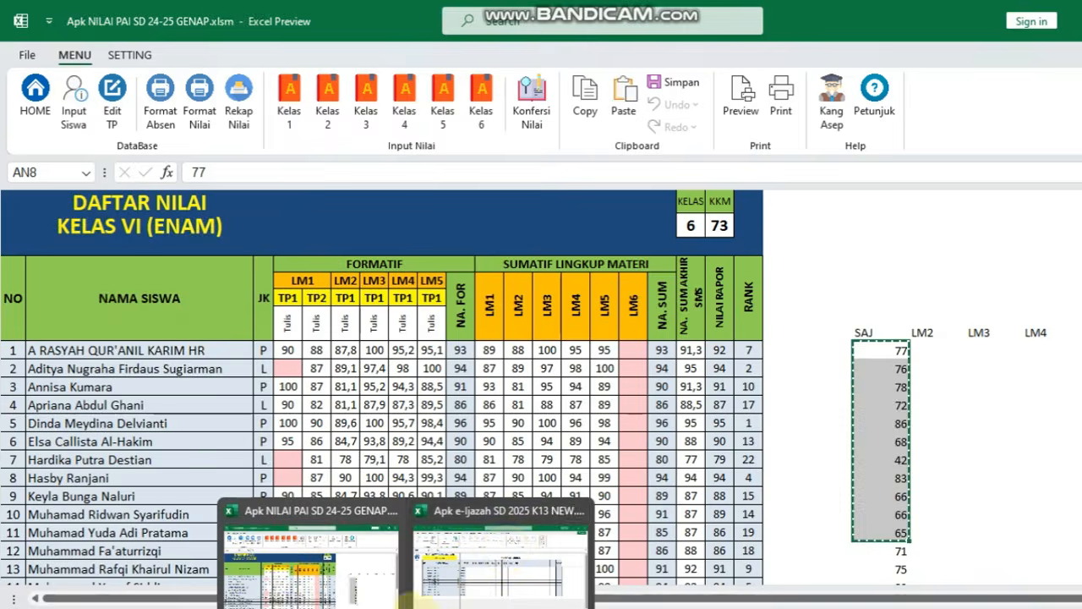
{"action": "left_click", "coordinate": [499, 554]}
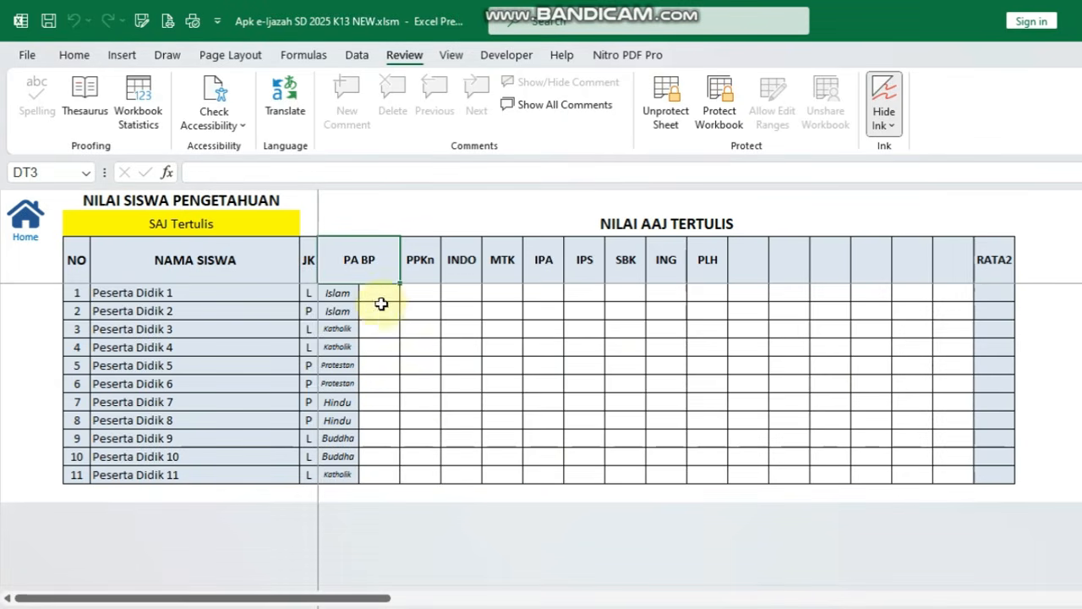
{"action": "left_click", "coordinate": [385, 293]}
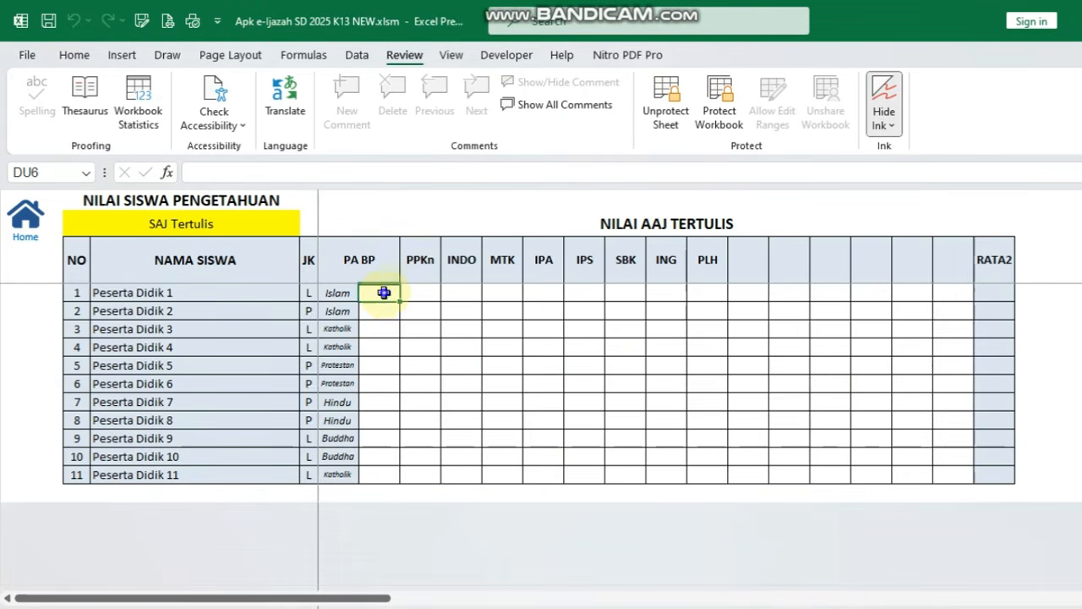
{"action": "right_click", "coordinate": [384, 293]}
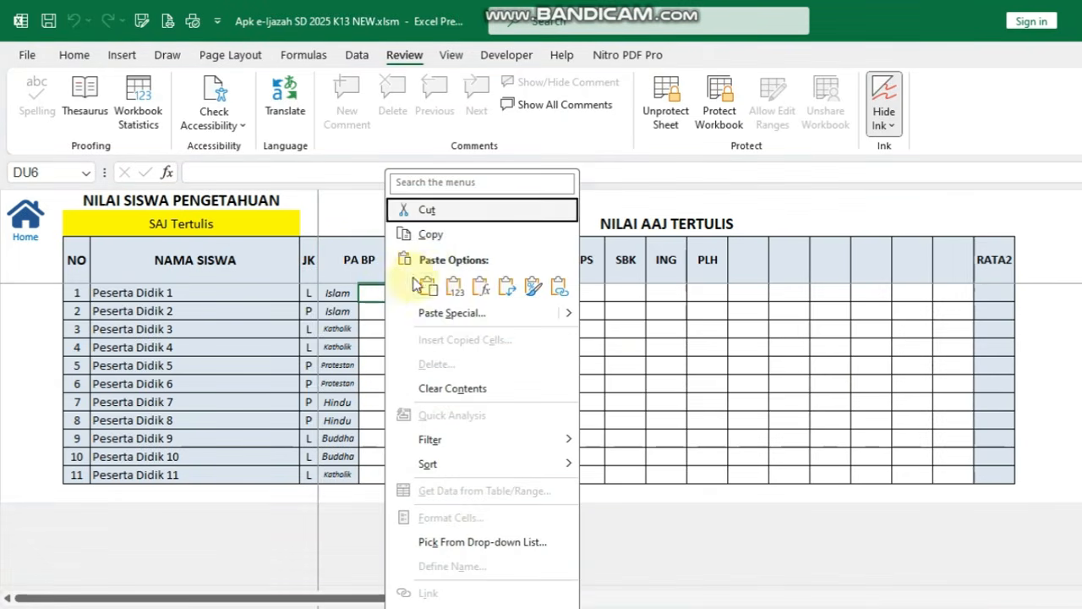
{"action": "left_click", "coordinate": [457, 289]}
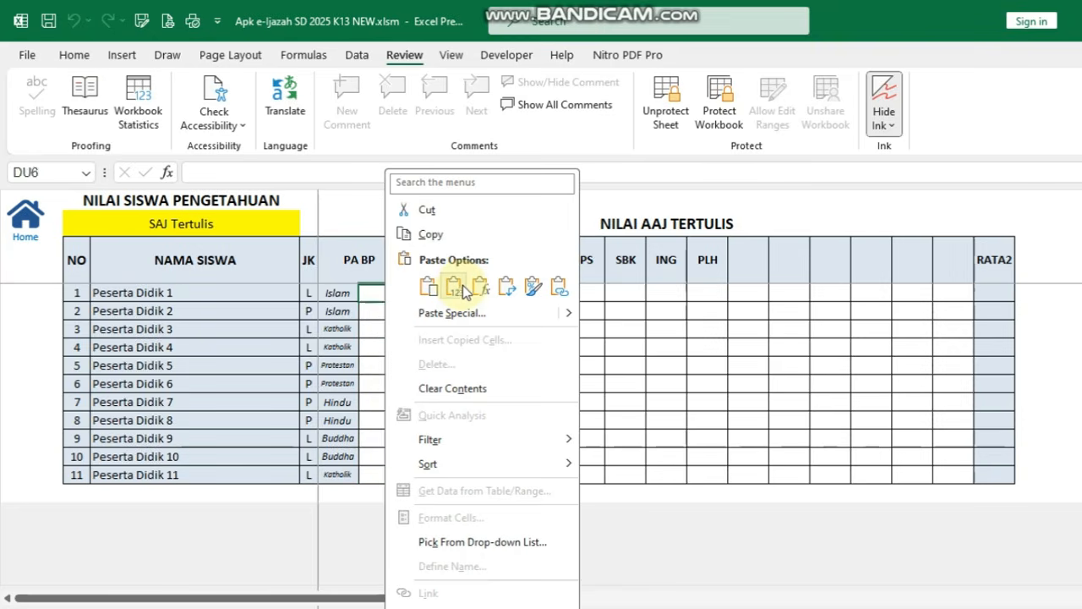
{"action": "left_click", "coordinate": [456, 289]}
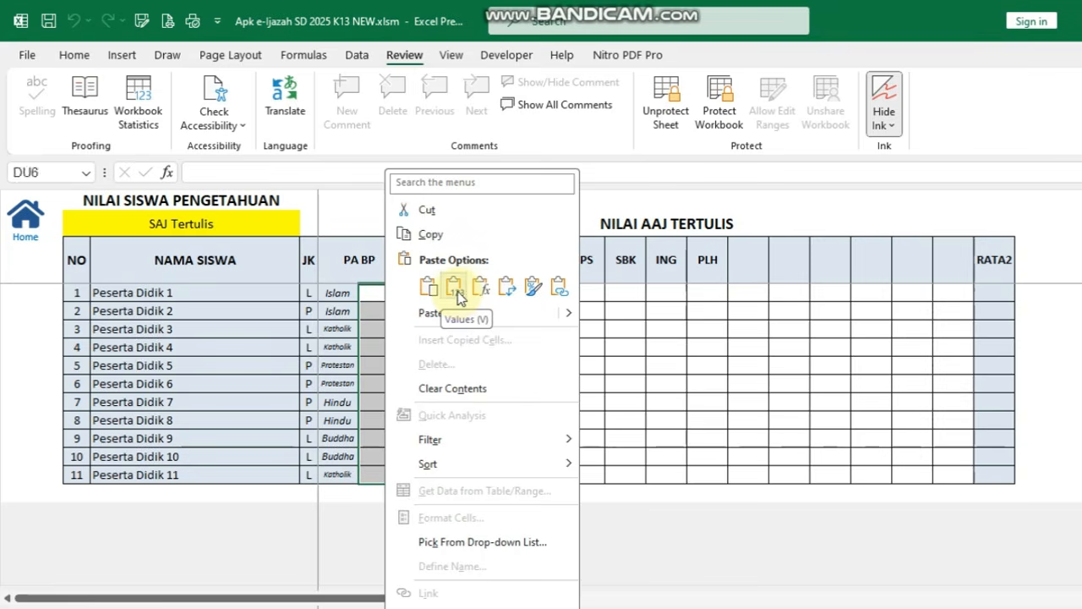
{"action": "left_click", "coordinate": [458, 291]}
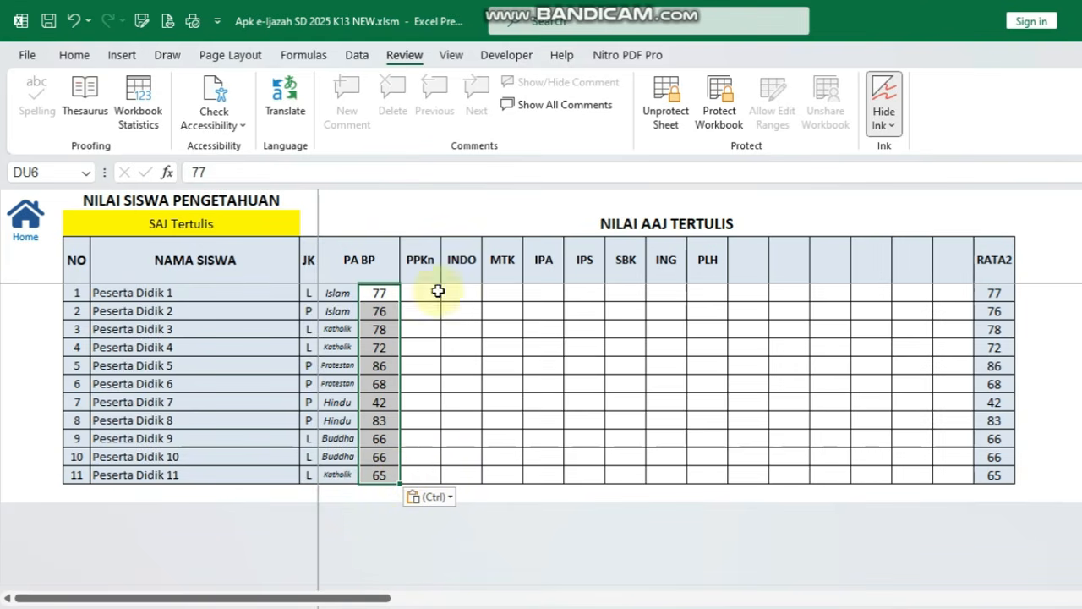
{"action": "left_click", "coordinate": [993, 293]}
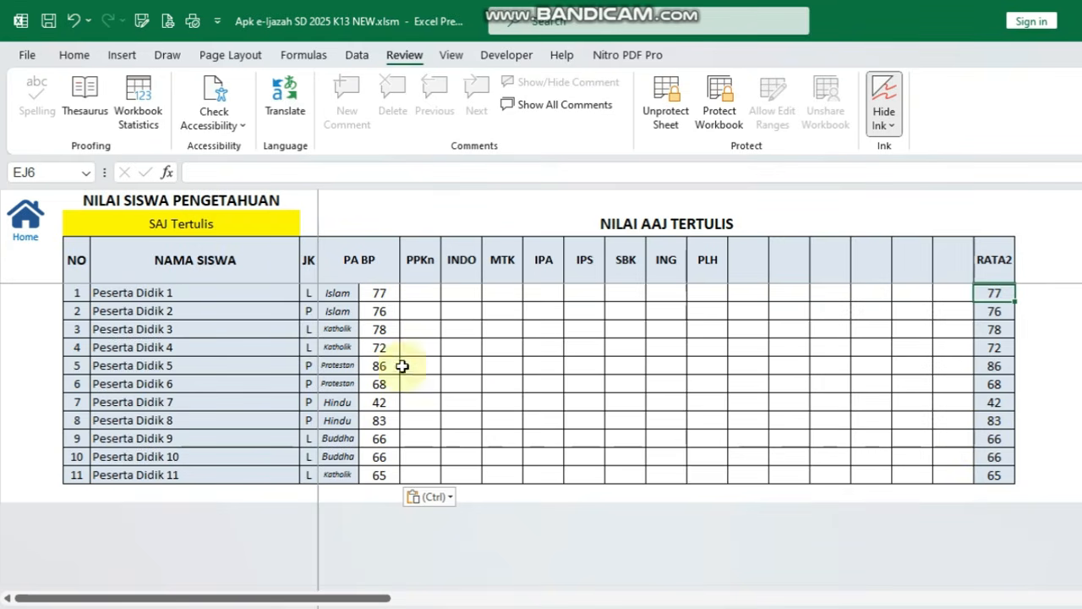
Step: Open the Ijazah final score sheet from the dashboard and check Peserta Didik 1's INDO and PA BP scores
{"action": "left_click", "coordinate": [264, 223]}
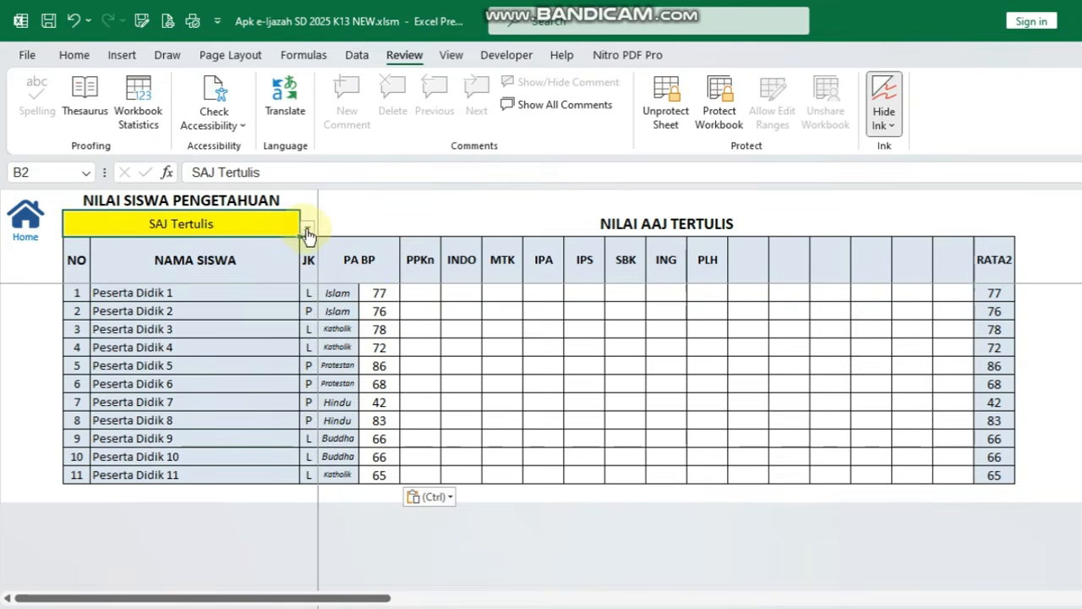
{"action": "left_click", "coordinate": [419, 366]}
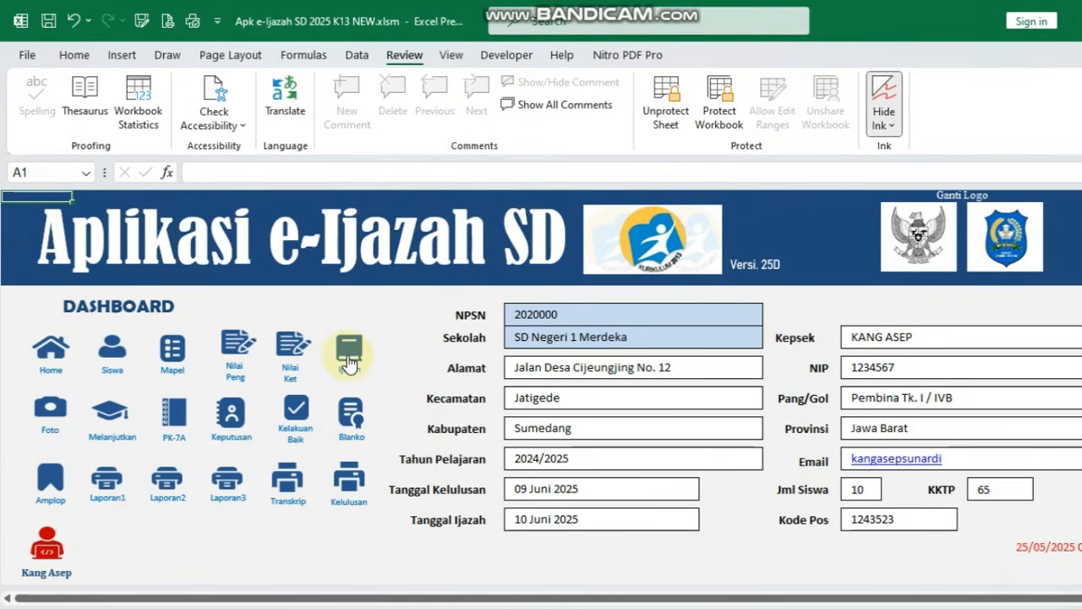
{"action": "left_click", "coordinate": [348, 360]}
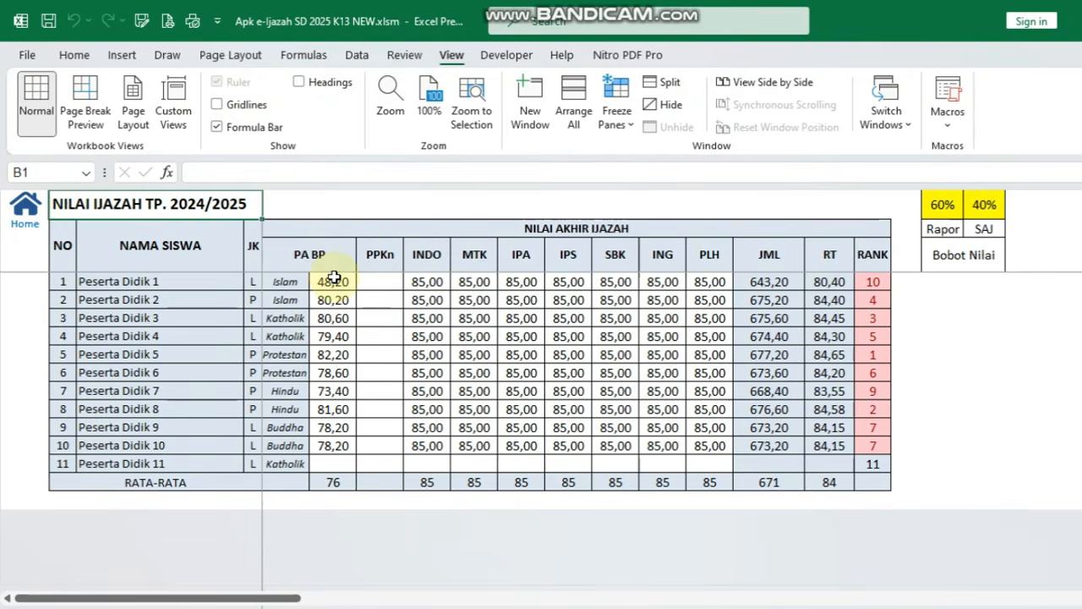
{"action": "left_click", "coordinate": [422, 285]}
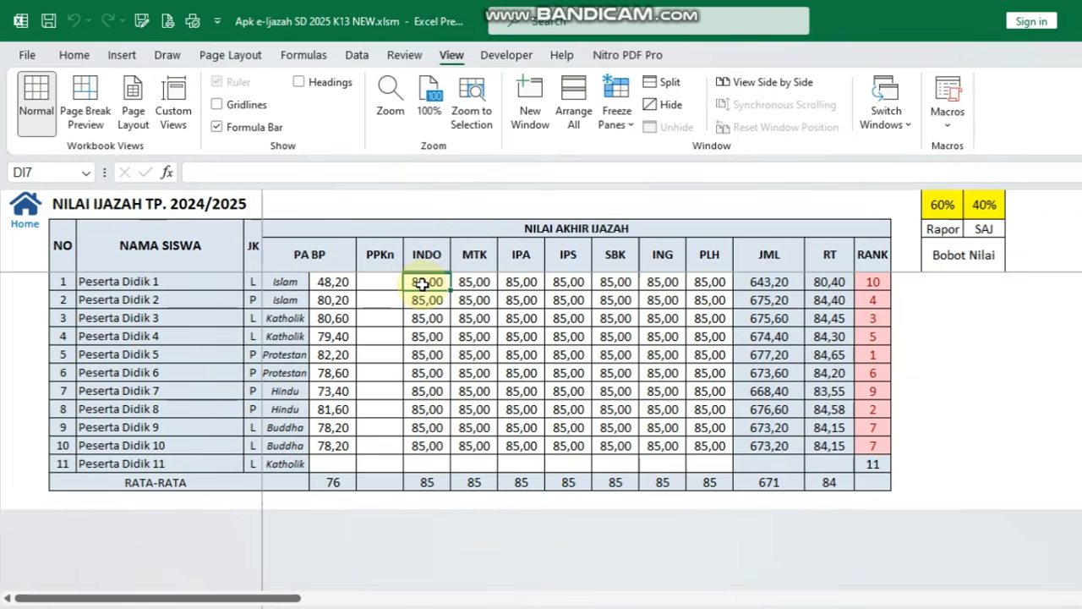
{"action": "left_click", "coordinate": [348, 287]}
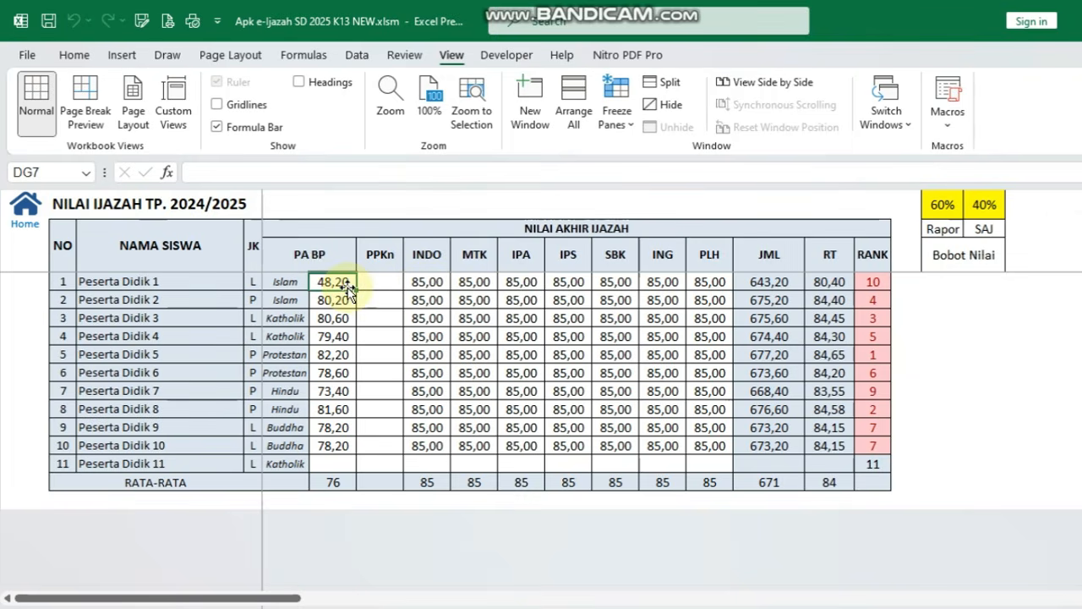
Step: Examine the first students' PA BP and PPKn final score cells and try to edit Peserta Didik 1's PA BP score
{"action": "key", "text": "Up"}
{"action": "key", "text": "Down"}
{"action": "key", "text": "Down"}
{"action": "key", "text": "Up"}
{"action": "key", "text": "Up"}
{"action": "key", "text": "Down"}
{"action": "left_click", "coordinate": [374, 284]}
{"action": "key", "text": "Left"}
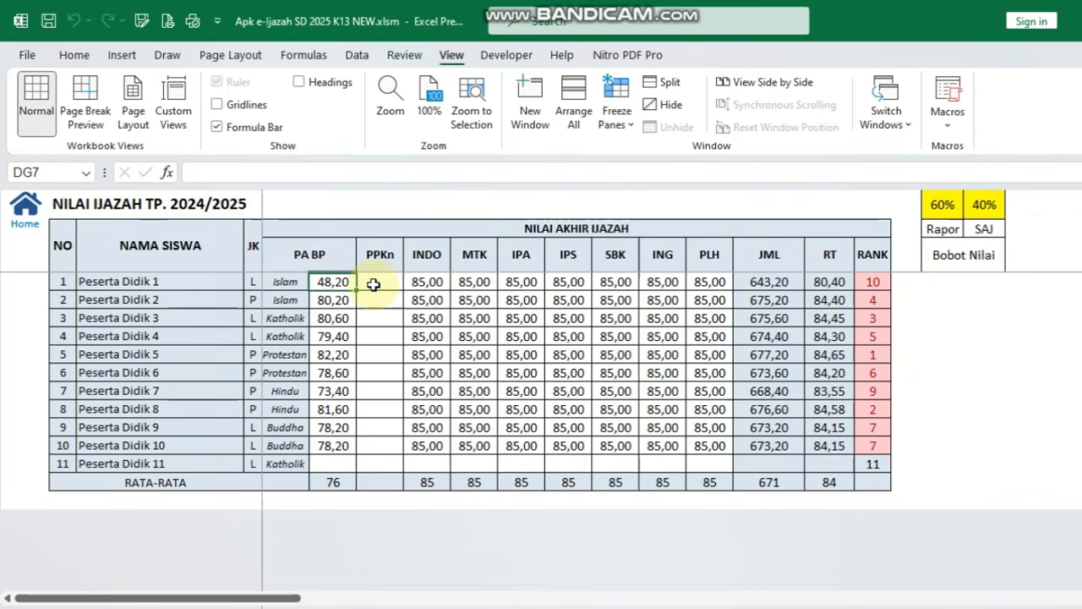
{"action": "key", "text": "Right"}
{"action": "key", "text": "Left"}
{"action": "key", "text": "Right"}
{"action": "key", "text": "Down"}
{"action": "key", "text": "Left"}
{"action": "key", "text": "Up"}
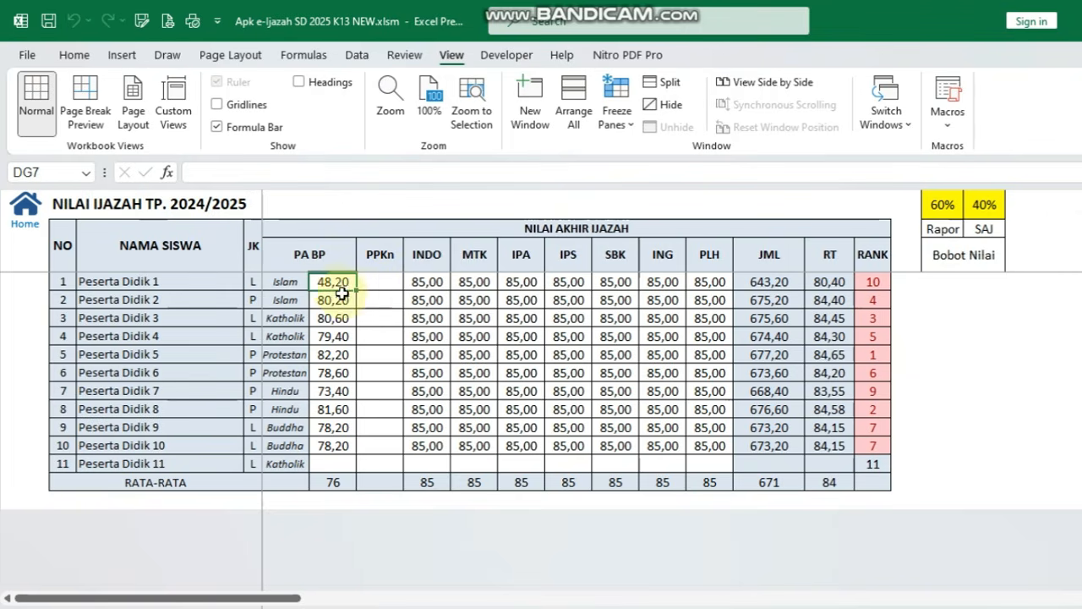
{"action": "double_click", "coordinate": [334, 285]}
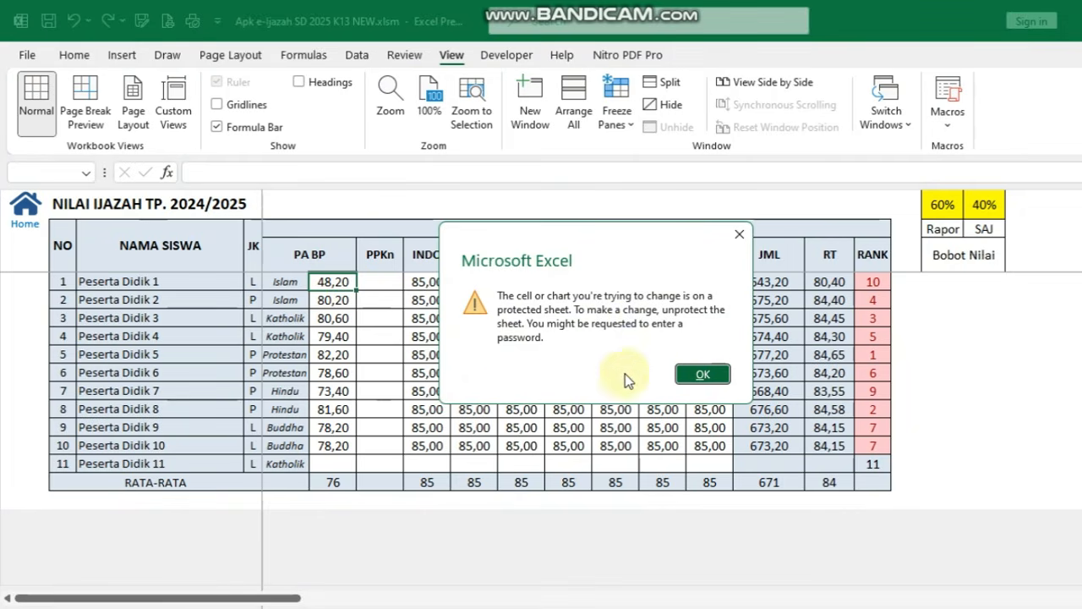
{"action": "left_click", "coordinate": [702, 372]}
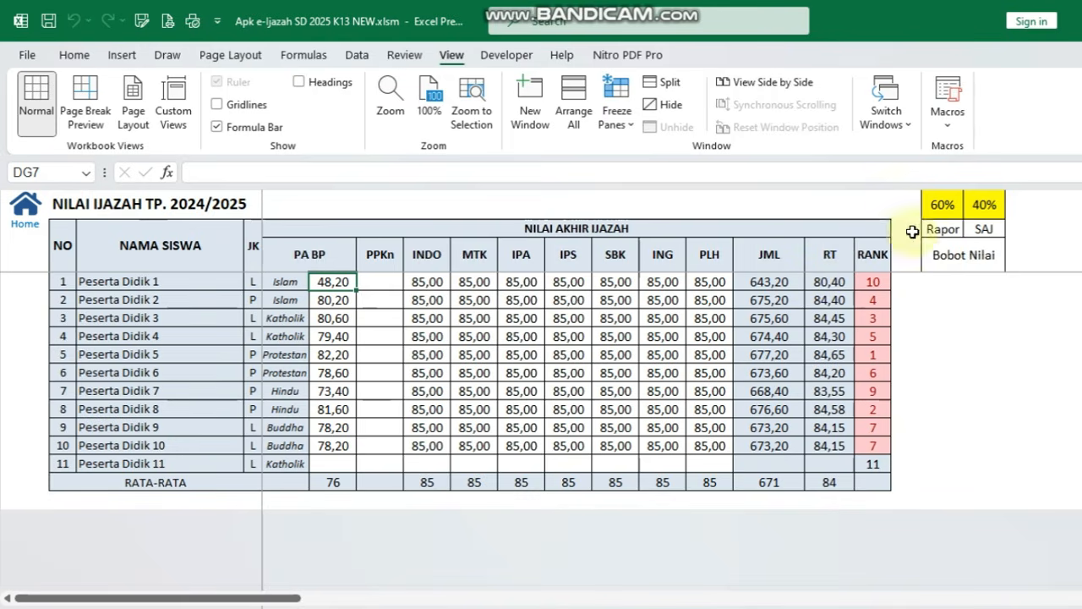
Step: Examine the Rapor and SAJ percentages in the Bobot Nilai block beside the final diploma score table
{"action": "left_click", "coordinate": [951, 203]}
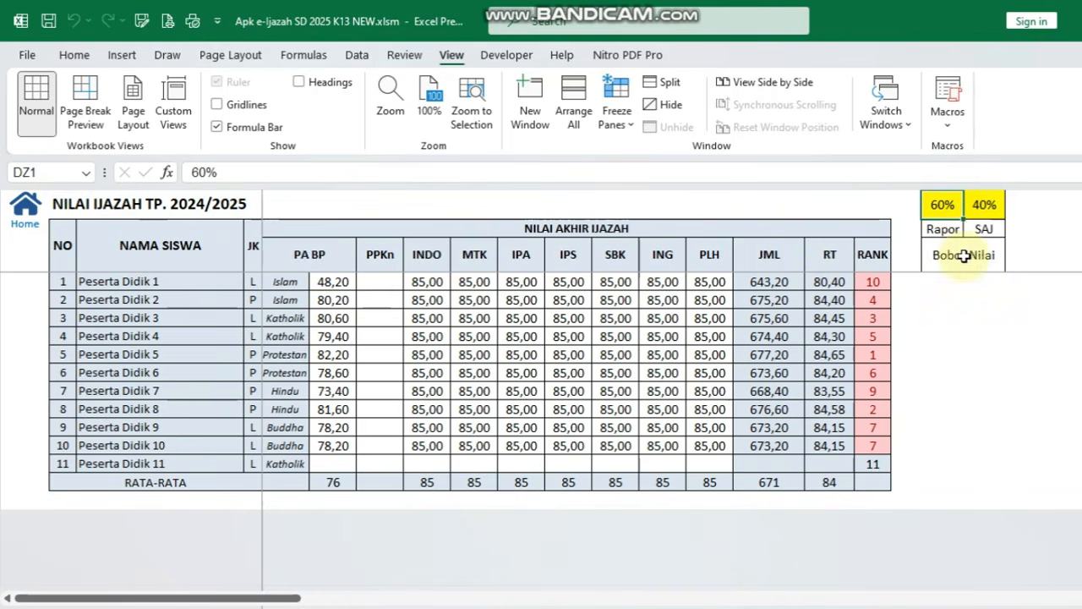
{"action": "left_click", "coordinate": [943, 229]}
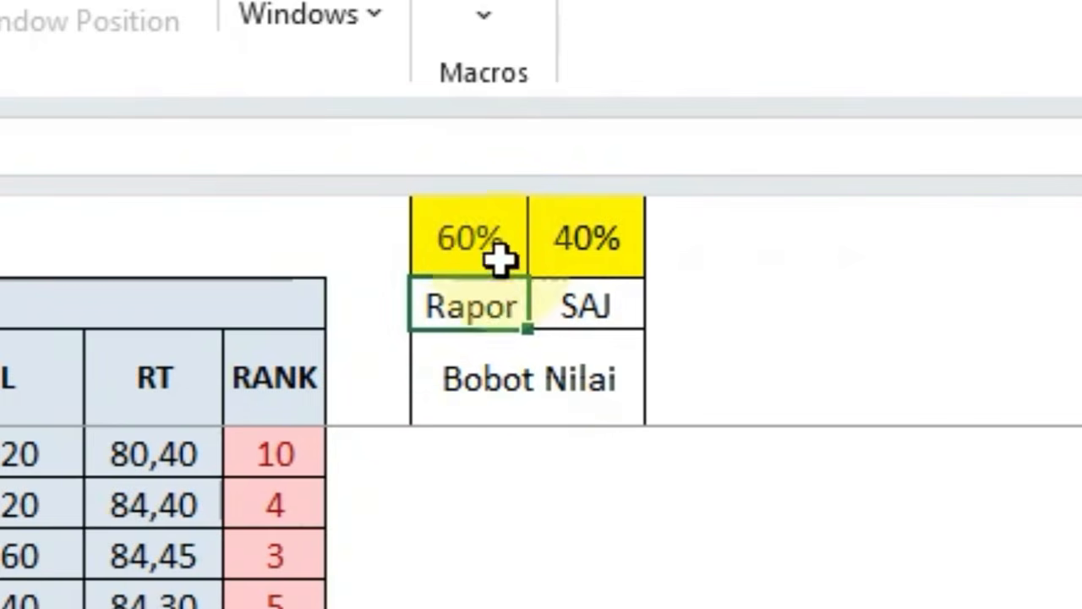
{"action": "left_click", "coordinate": [484, 239]}
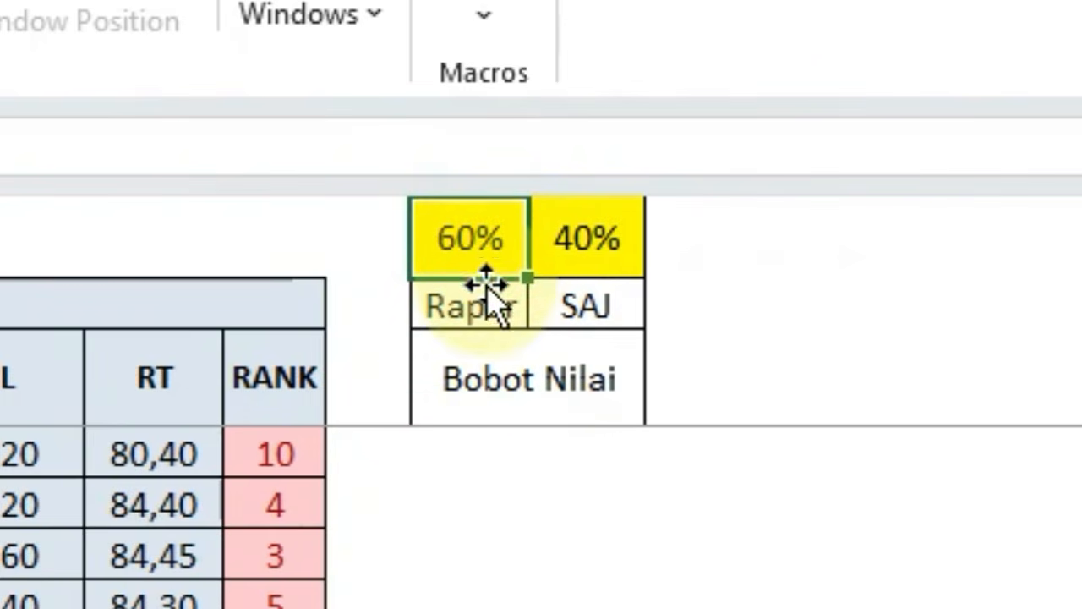
{"action": "left_click", "coordinate": [587, 305]}
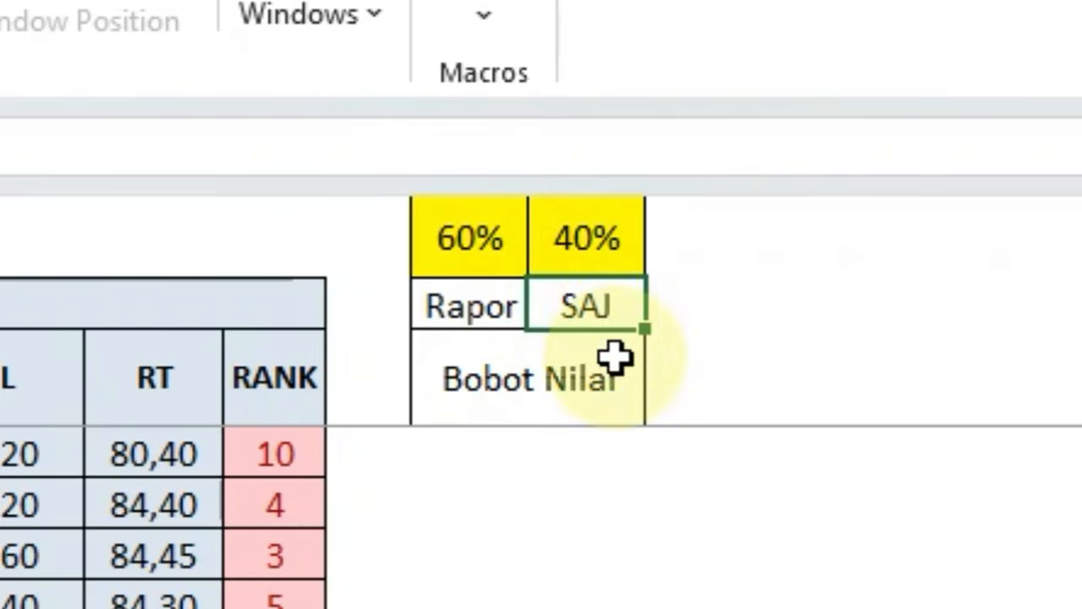
{"action": "left_click", "coordinate": [556, 231]}
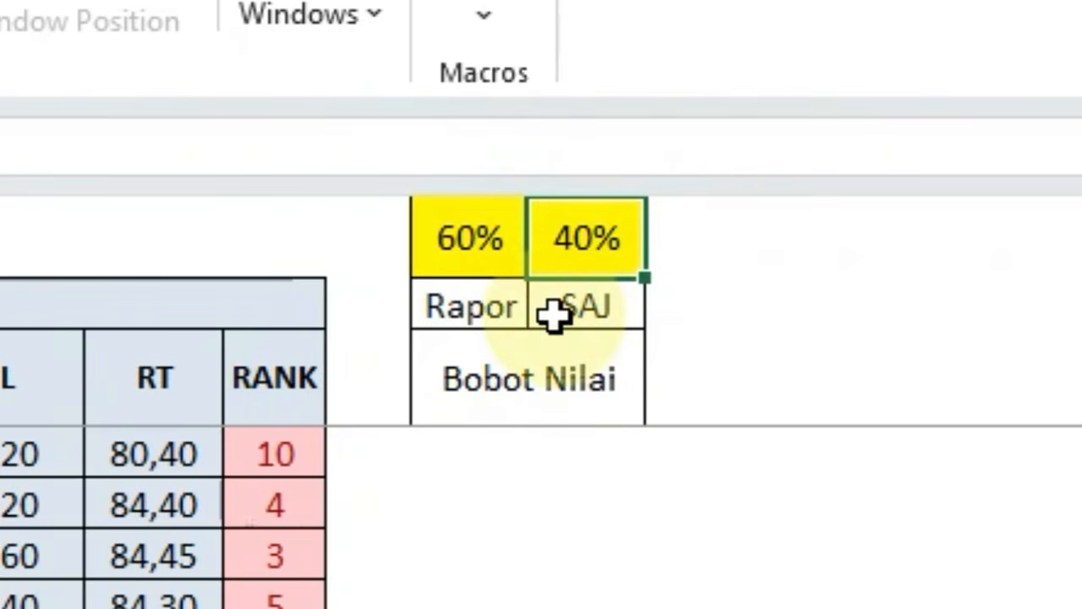
Step: Set the Bobot Nilai weights to 70% for Rapor and 30% for SAJ
{"action": "left_click", "coordinate": [463, 258]}
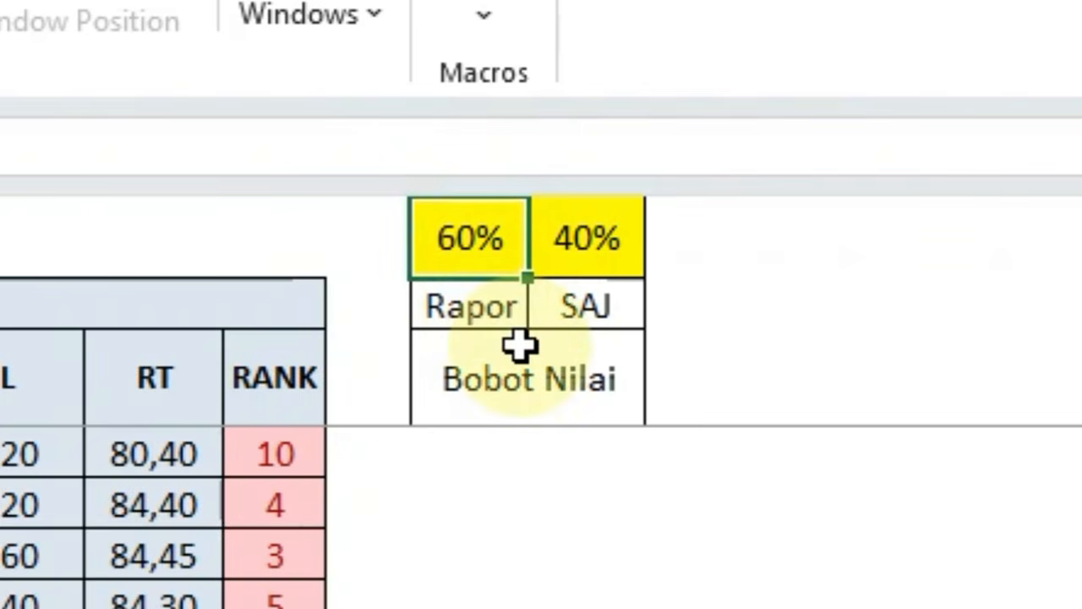
{"action": "type", "text": "70"}
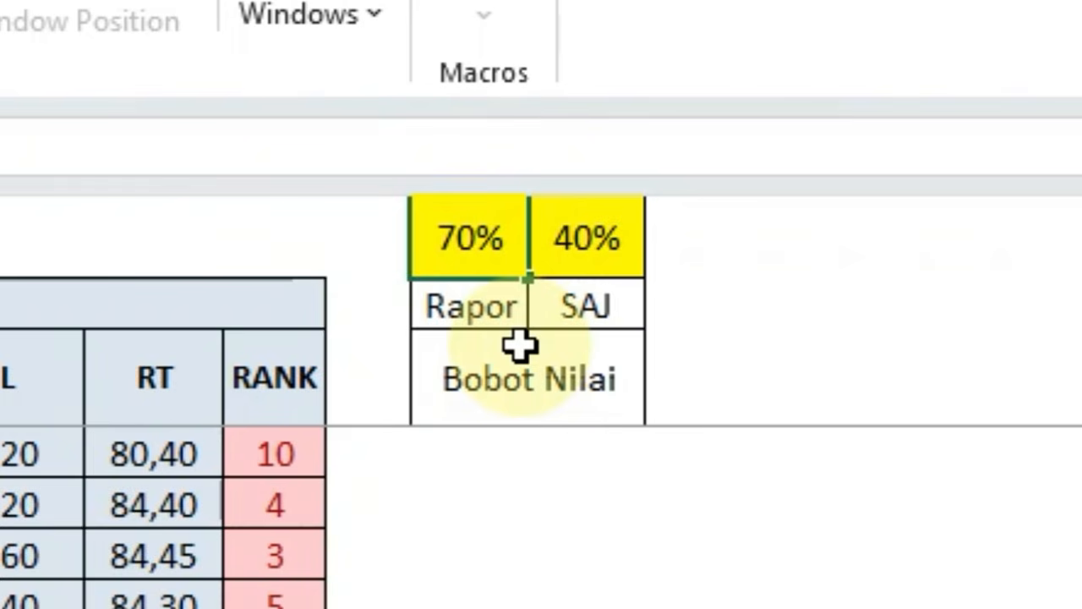
{"action": "key", "text": "Tab"}
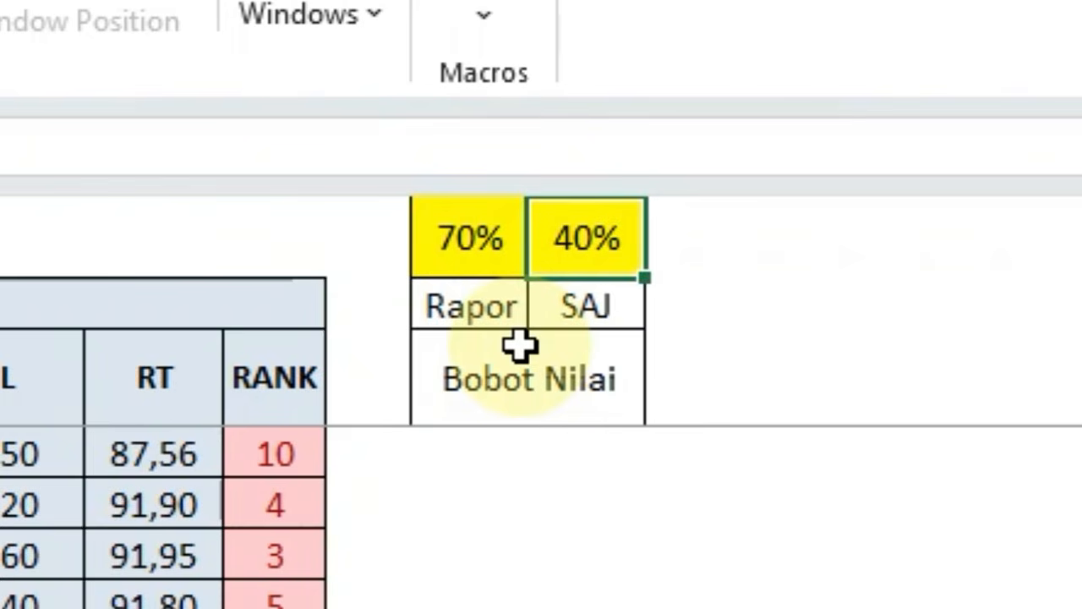
{"action": "type", "text": "30"}
{"action": "key", "text": "Return"}
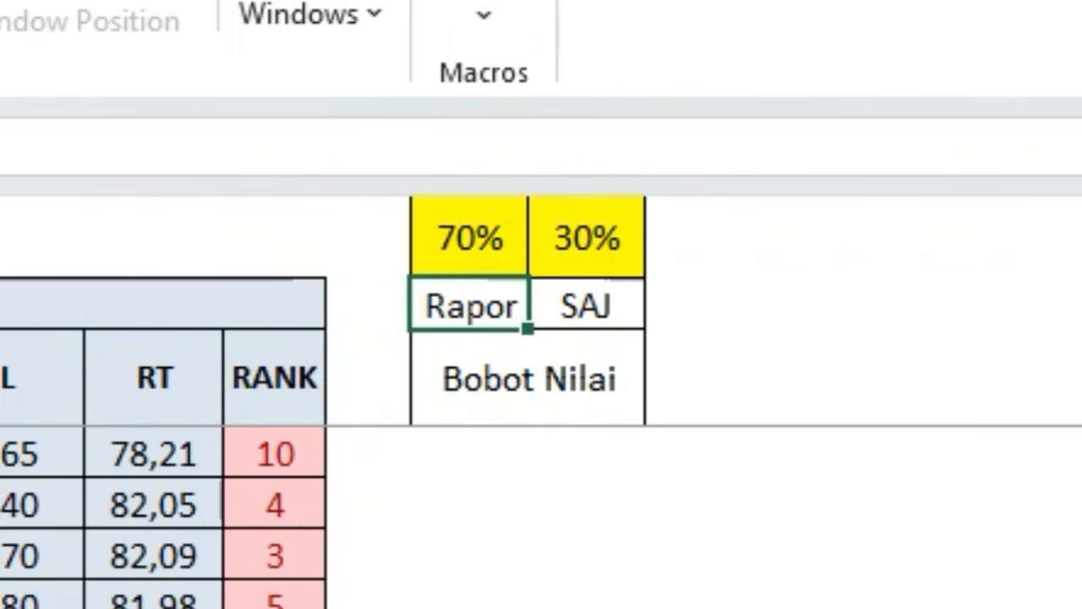
Step: Set the Bobot Nilai weights back to 60% for Rapor and 40% for SAJ
{"action": "left_click", "coordinate": [466, 237]}
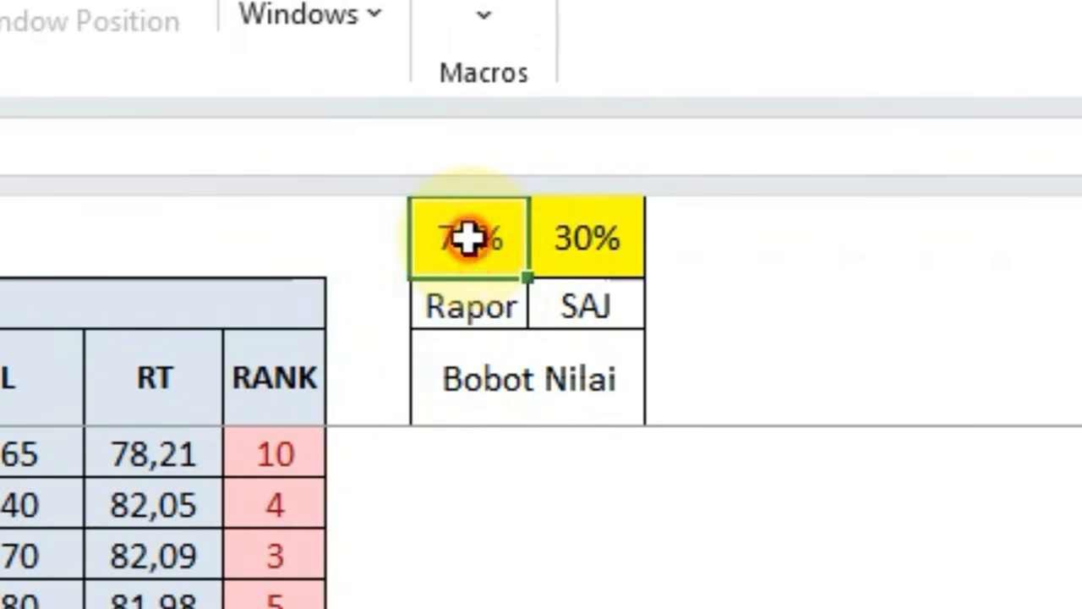
{"action": "type", "text": "60"}
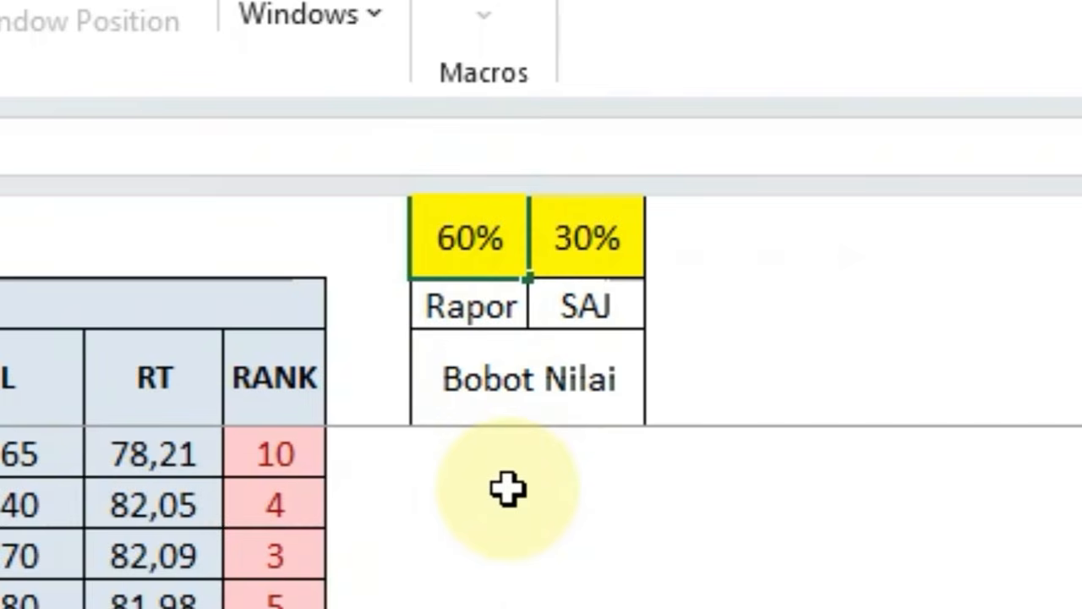
{"action": "key", "text": "Tab"}
{"action": "type", "text": "40"}
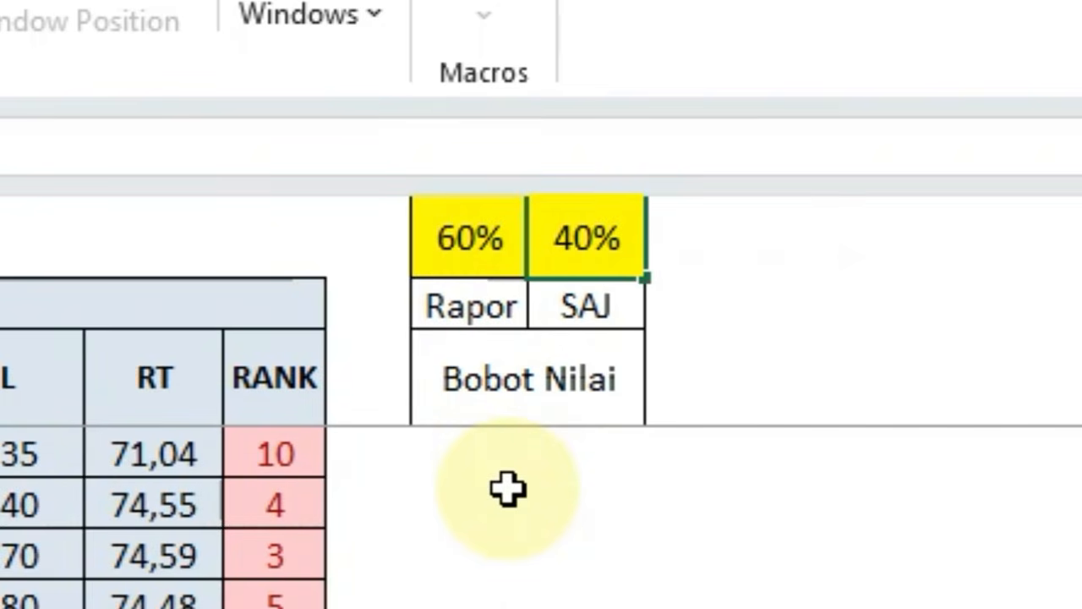
{"action": "key", "text": "Left"}
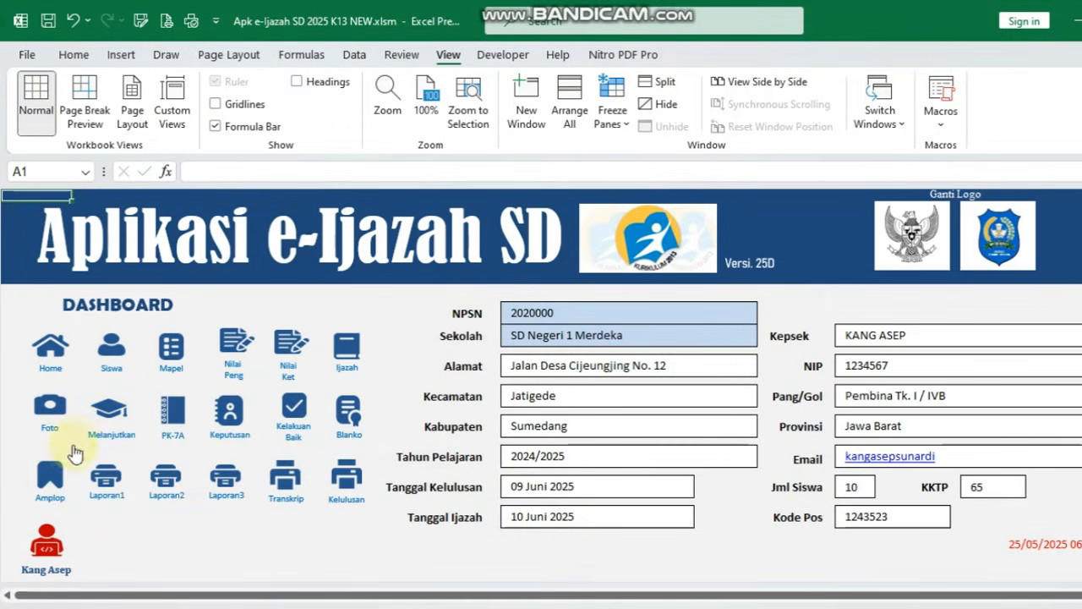
Step: Open the Foto sheet from the dashboard and unlock it for editing
{"action": "left_click", "coordinate": [51, 412]}
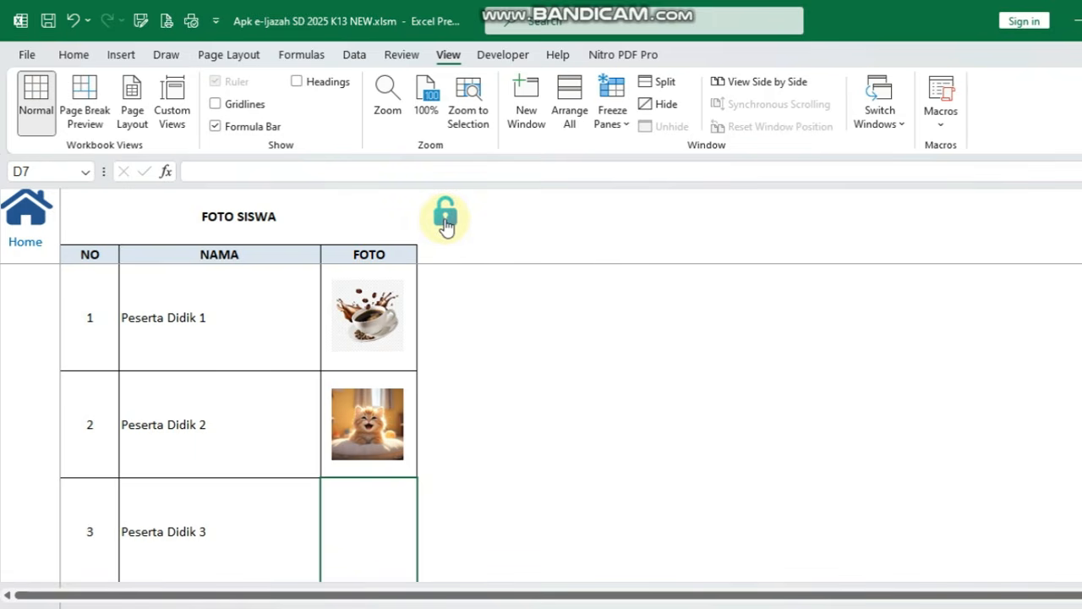
{"action": "left_click", "coordinate": [444, 219]}
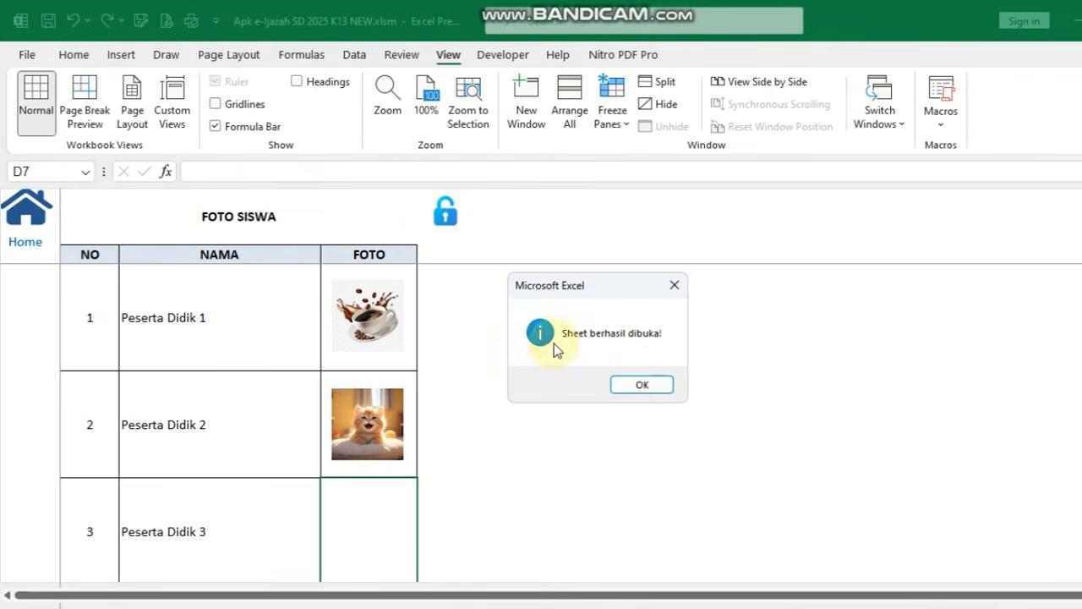
{"action": "left_click", "coordinate": [657, 388]}
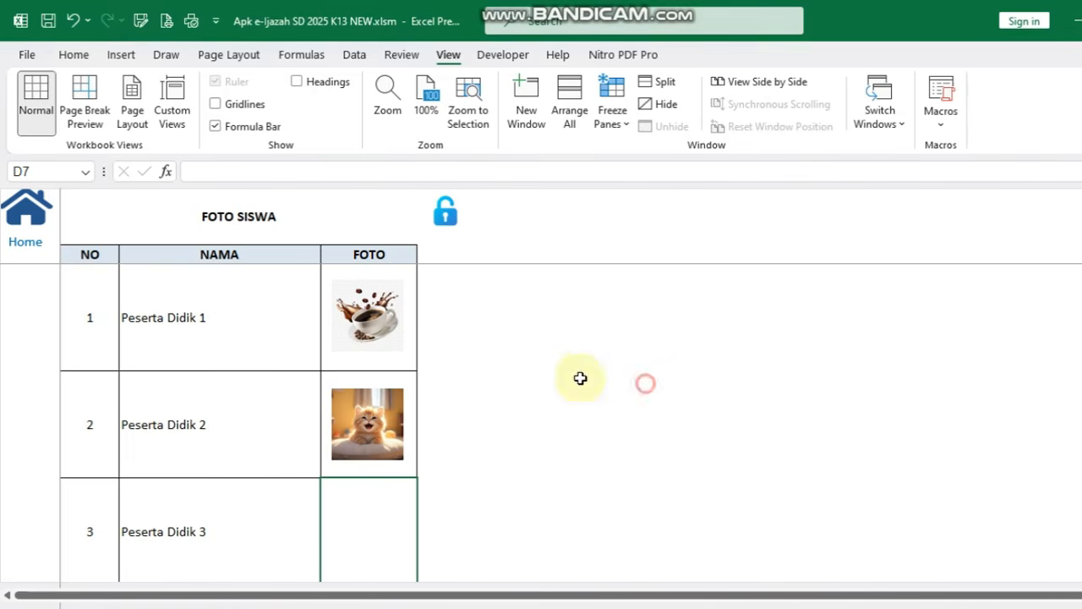
Step: Insert download (1).png from the Downloads folder over the cells at Peserta Didik 3's photo cell
{"action": "left_click", "coordinate": [126, 57]}
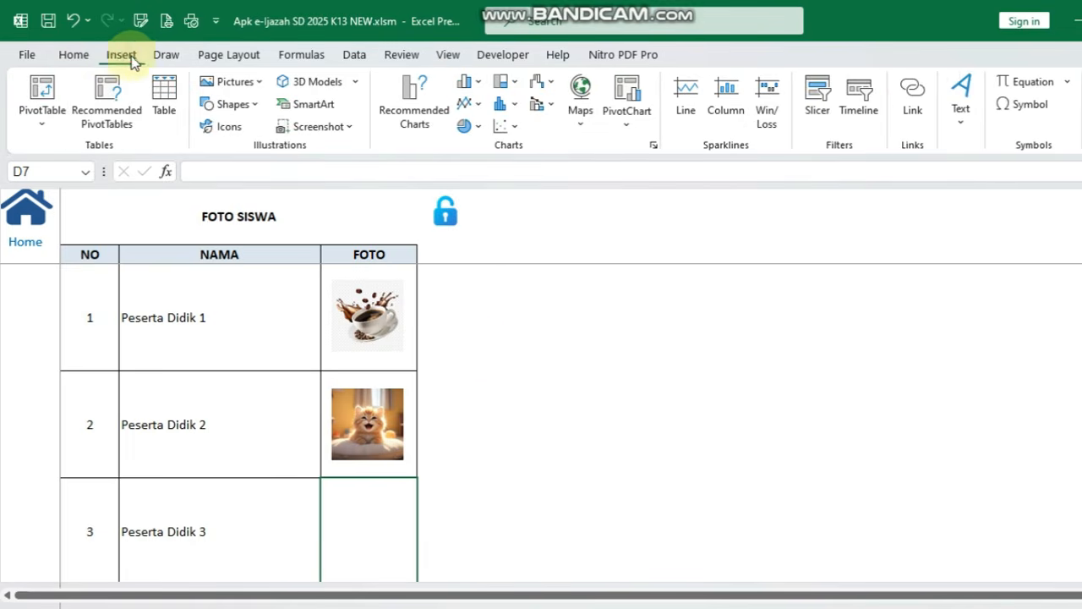
{"action": "left_click", "coordinate": [258, 83]}
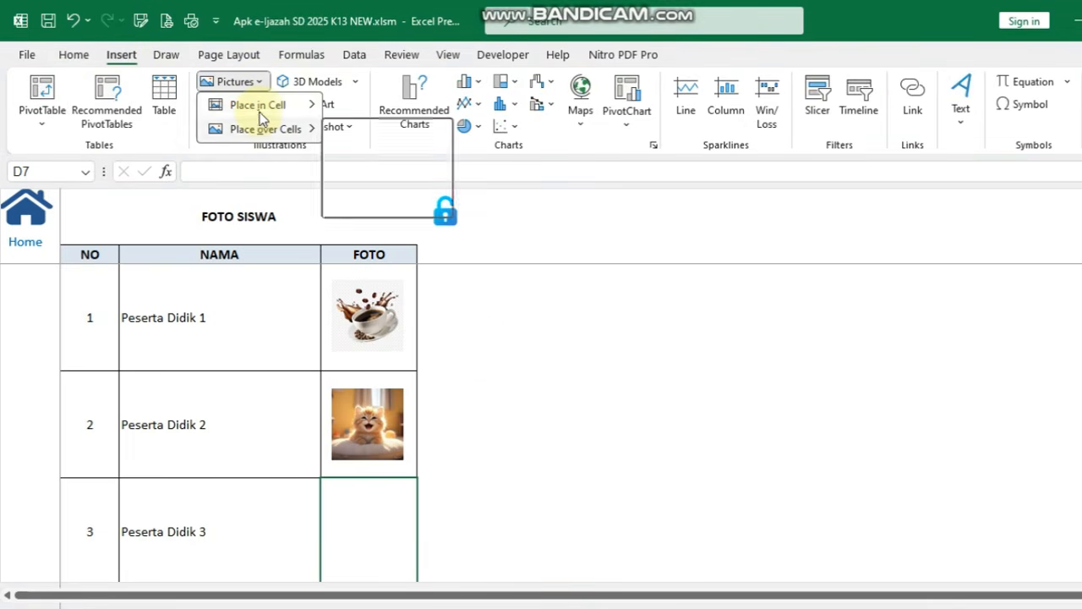
{"action": "mouse_move", "coordinate": [261, 135]}
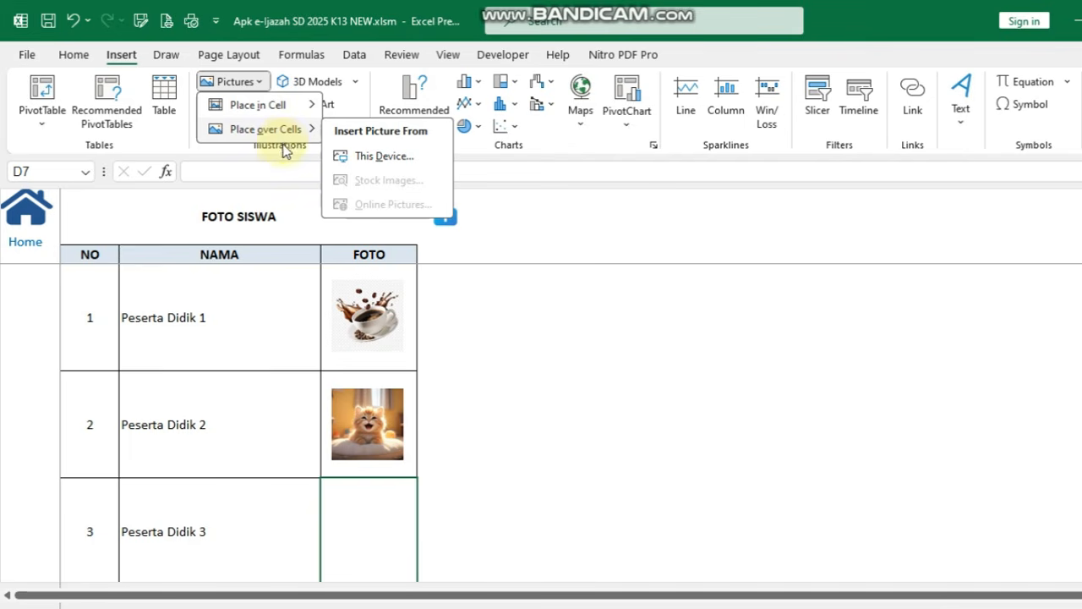
{"action": "left_click", "coordinate": [364, 154]}
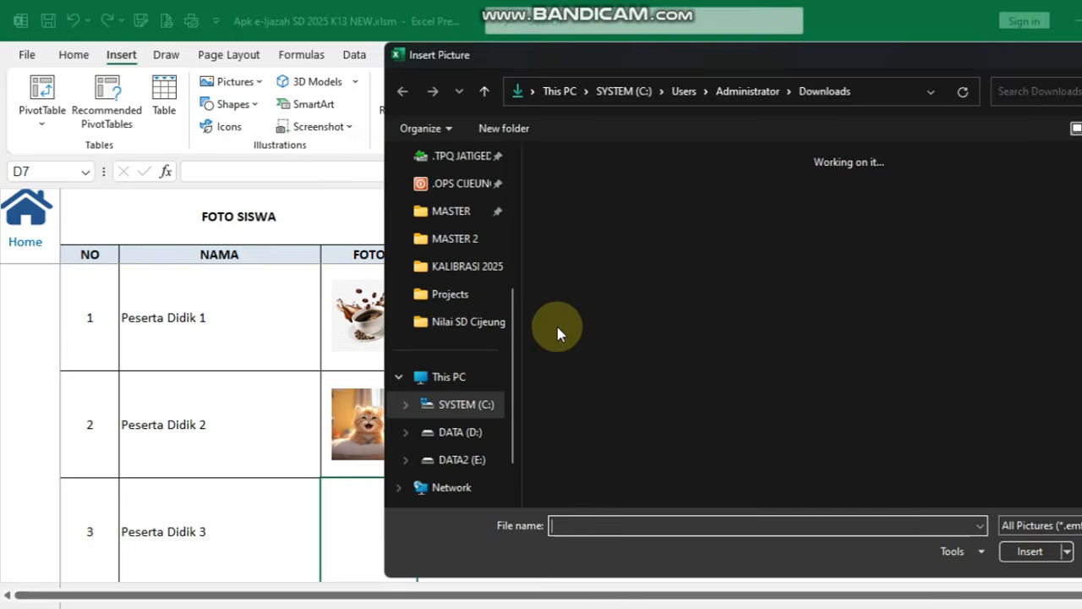
{"action": "scroll", "coordinate": [997, 406], "scroll_direction": "down", "scroll_amount": 3}
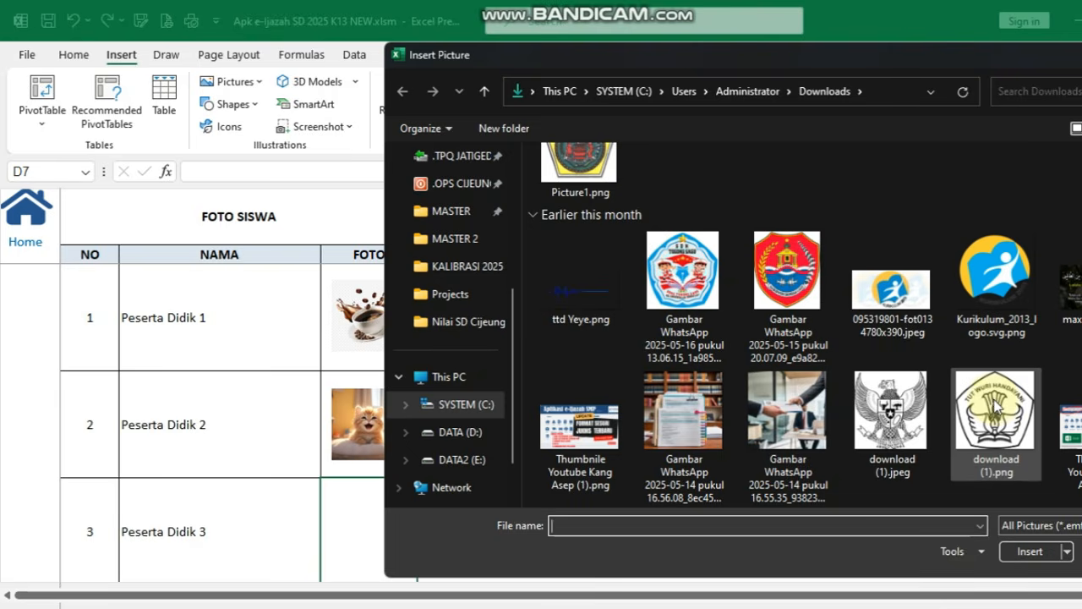
{"action": "double_click", "coordinate": [996, 406]}
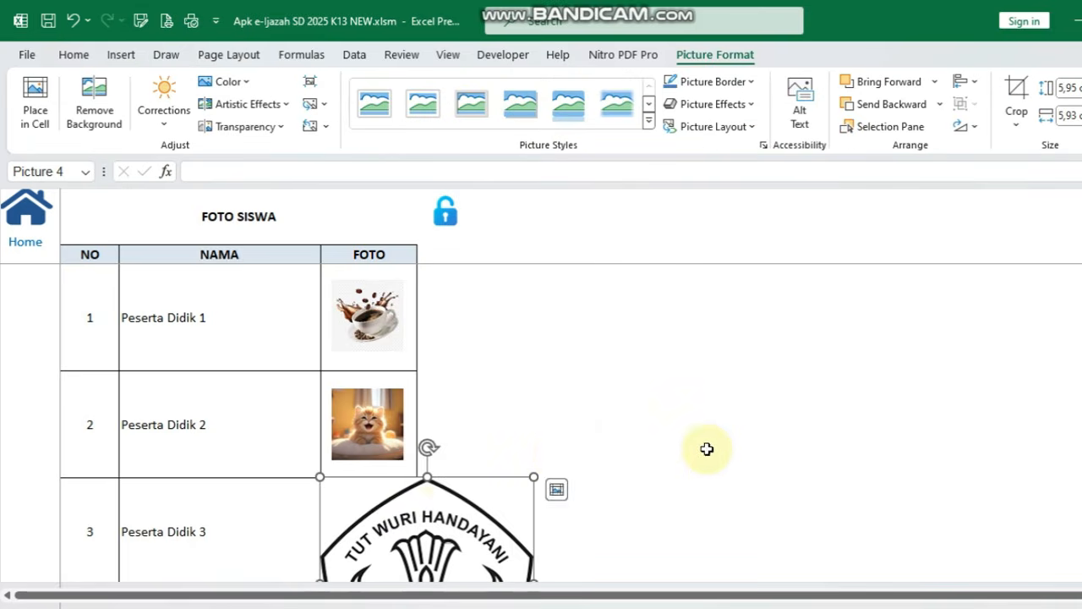
Step: Shrink the inserted picture to about 2.33 by 2.32 cm so it fits inside Peserta Didik 3's photo cell
{"action": "scroll", "coordinate": [643, 440], "scroll_direction": "down", "scroll_amount": 2}
{"action": "left_click_drag", "start_coordinate": [531, 519], "coordinate": [404, 391]}
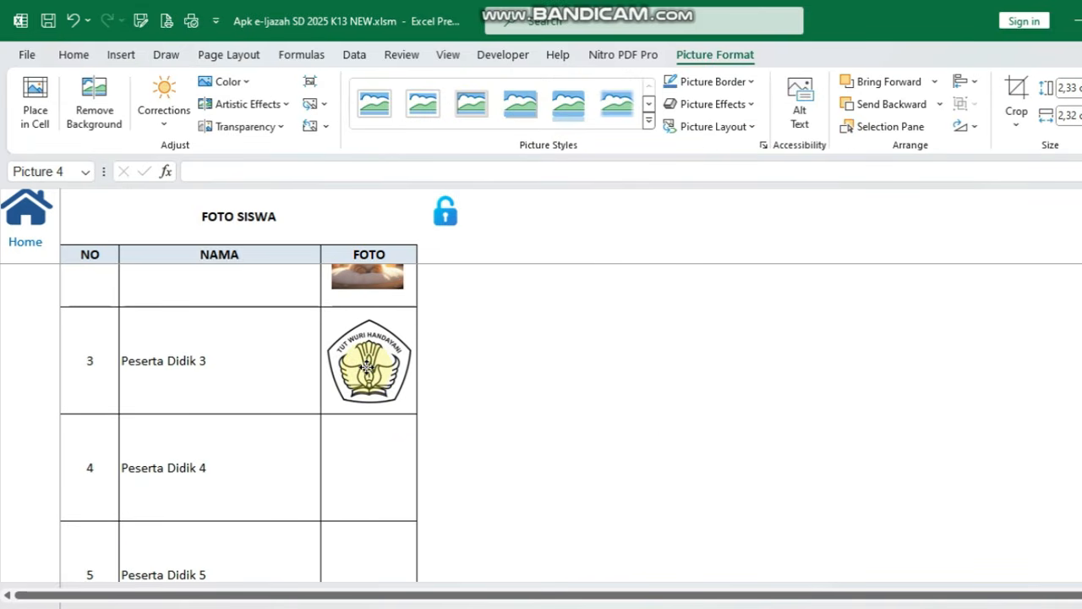
{"action": "left_click", "coordinate": [510, 406]}
{"action": "scroll", "coordinate": [450, 365], "scroll_direction": "up", "scroll_amount": 1}
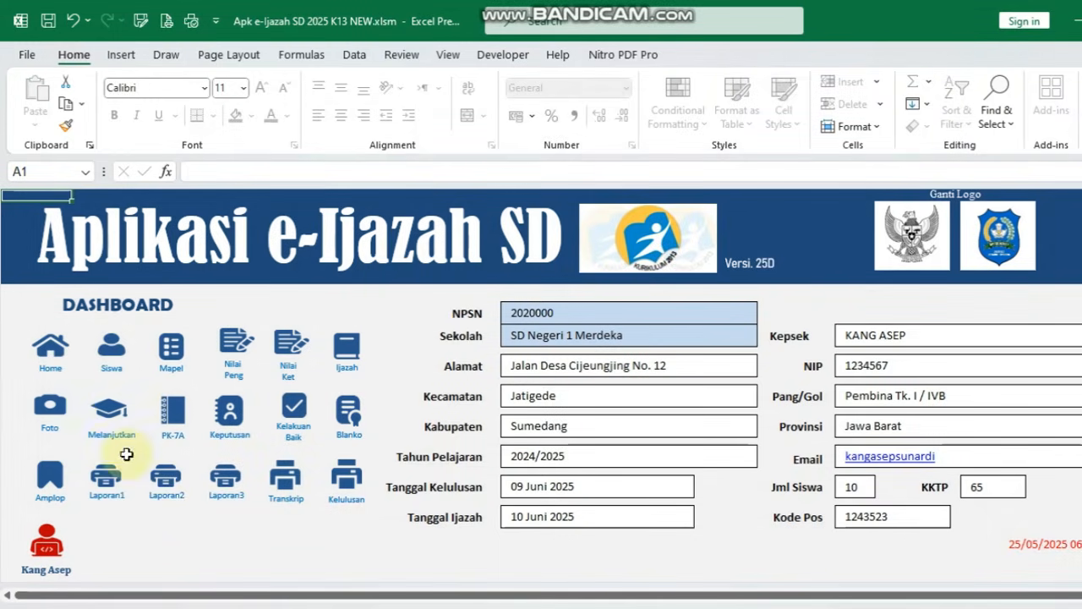
Step: Open the Melanjutkan sheet from the dashboard and check Peserta Didik 2's data and the SMP and MTS column headings
{"action": "left_click", "coordinate": [110, 413]}
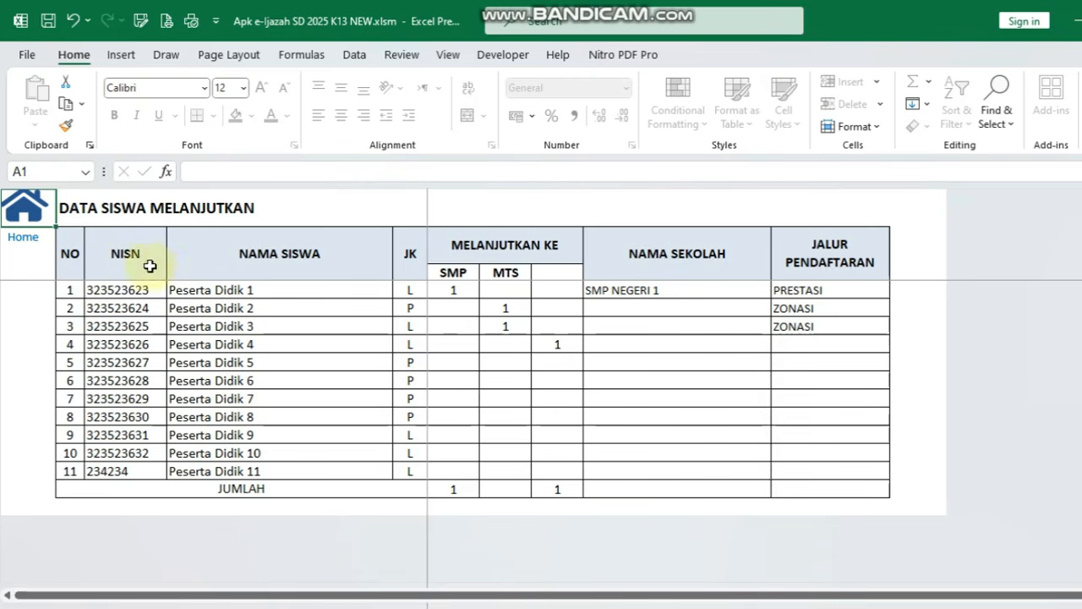
{"action": "left_click", "coordinate": [338, 308]}
{"action": "key", "text": "Right"}
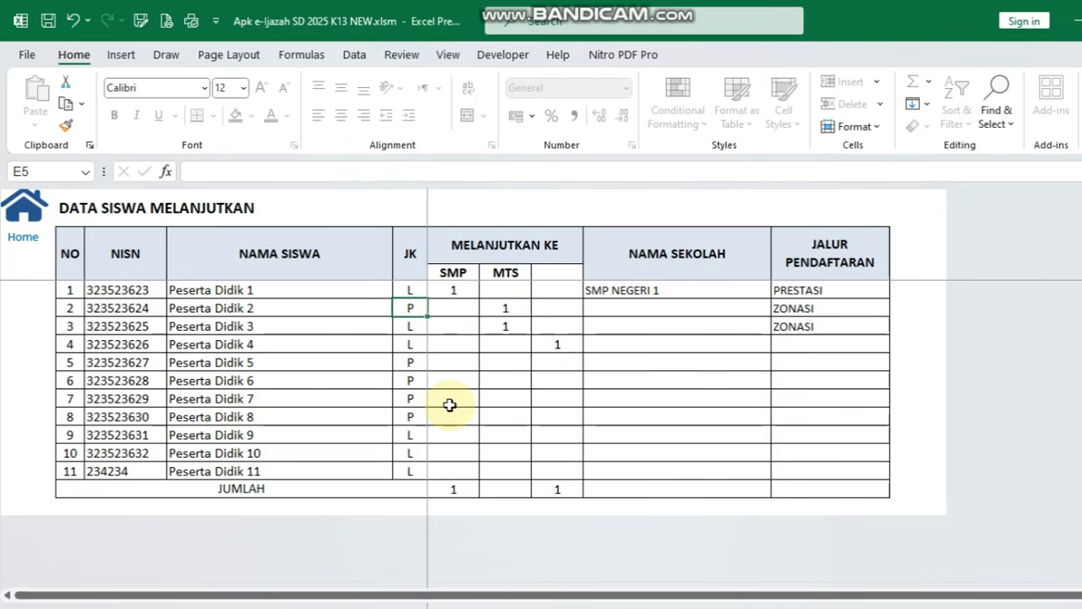
{"action": "left_click", "coordinate": [350, 310]}
{"action": "left_click", "coordinate": [434, 271]}
{"action": "left_click", "coordinate": [499, 274]}
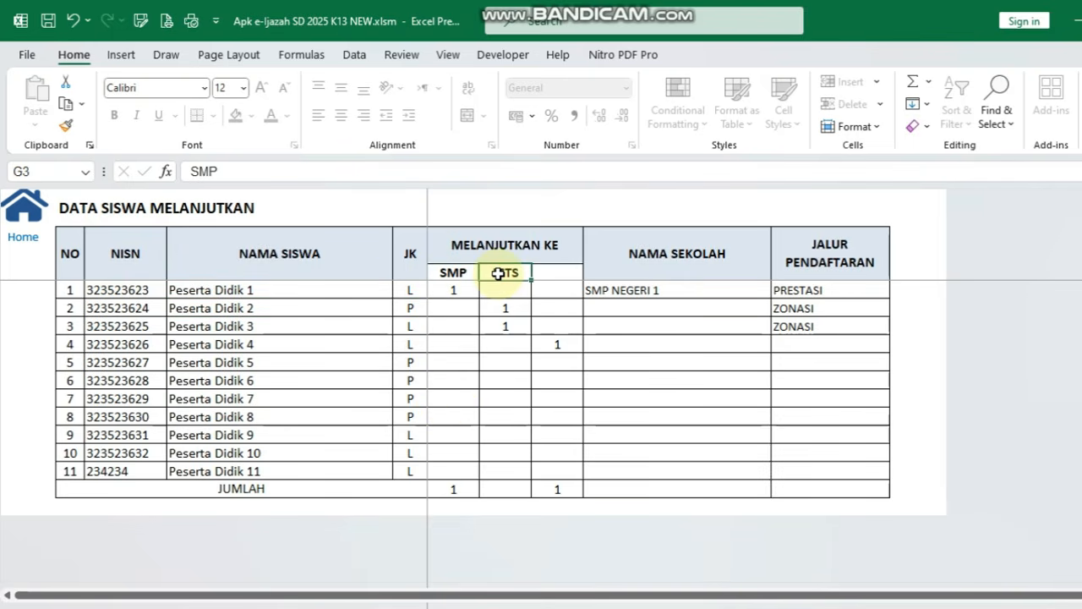
{"action": "key", "text": "Left"}
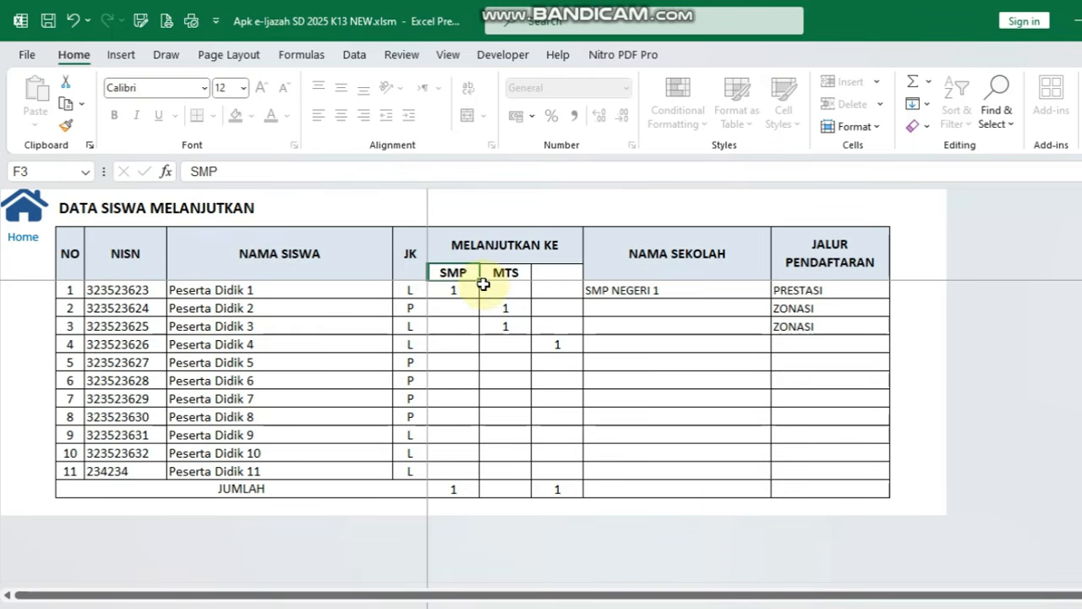
Step: Examine how the first students' destinations are marked under SMP, MTS and the unnamed third column
{"action": "left_click", "coordinate": [453, 290]}
{"action": "key", "text": "Down"}
{"action": "key", "text": "Up"}
{"action": "key", "text": "Right"}
{"action": "key", "text": "Down"}
{"action": "key", "text": "Left"}
{"action": "key", "text": "Up"}
{"action": "key", "text": "Down"}
{"action": "key", "text": "Up"}
{"action": "key", "text": "Down"}
{"action": "key", "text": "Up"}
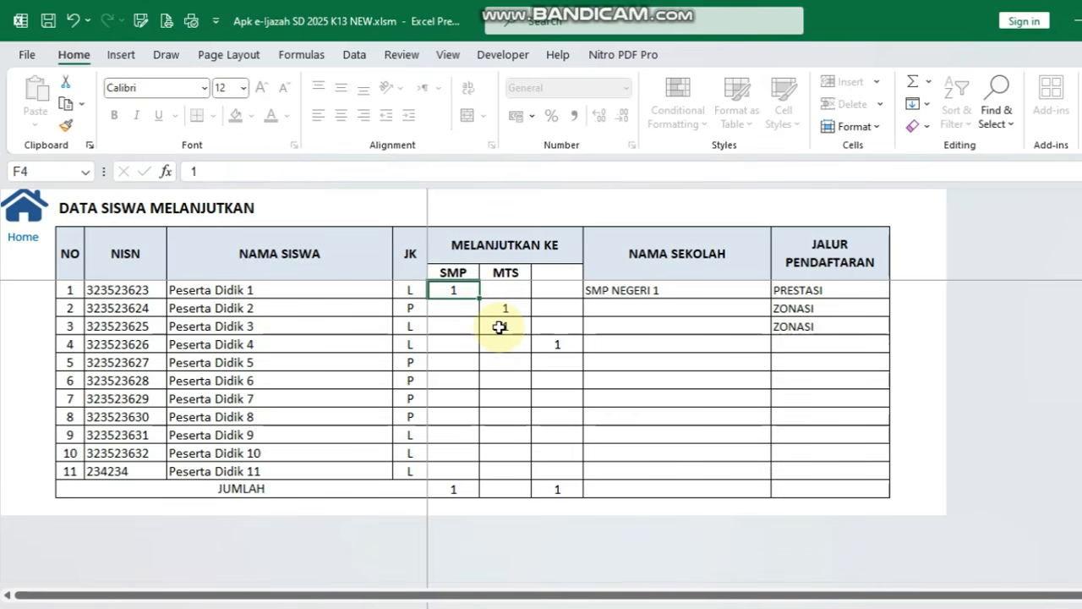
{"action": "key", "text": "Down"}
{"action": "key", "text": "Down"}
{"action": "key", "text": "Right"}
{"action": "key", "text": "Right"}
{"action": "left_click", "coordinate": [558, 348]}
{"action": "key", "text": "Down"}
{"action": "key", "text": "Up"}
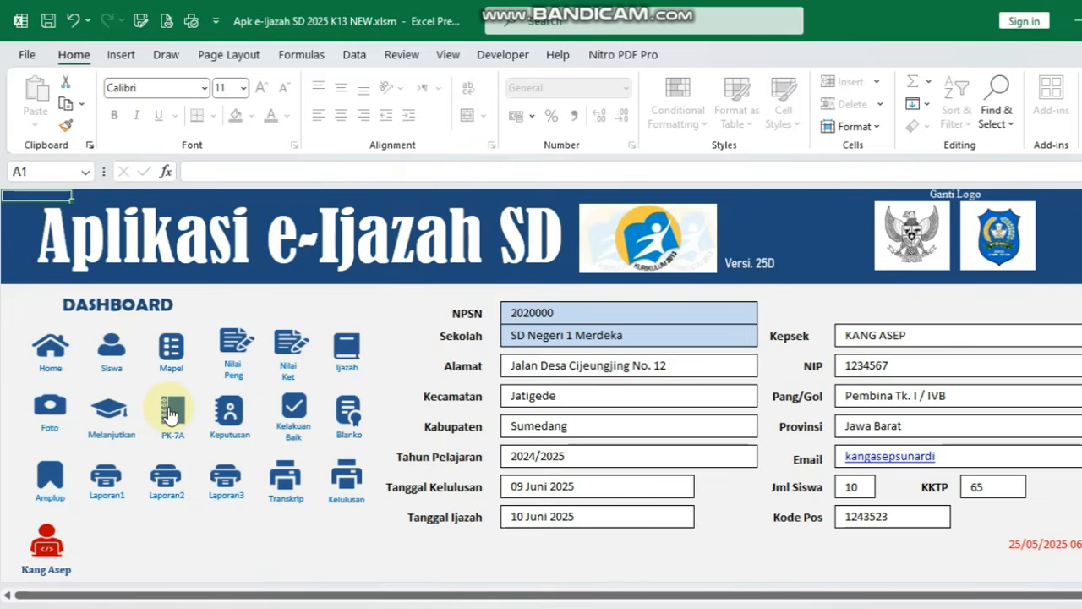
Step: Open the PK-7A diploma handover list from the dashboard and examine its student name, diploma serial number and handover date columns
{"action": "left_click", "coordinate": [172, 412]}
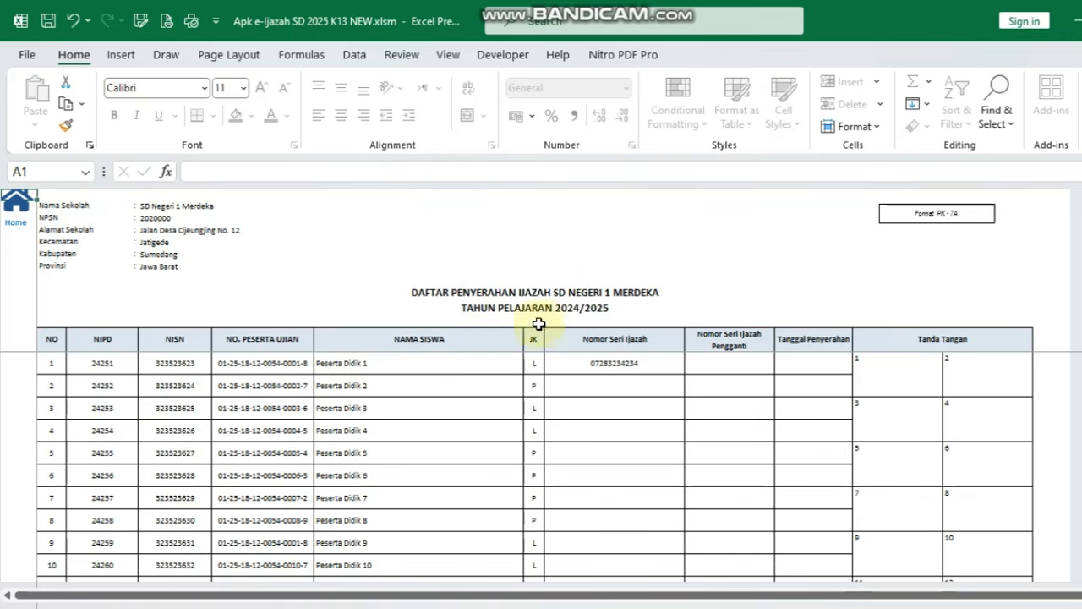
{"action": "left_click", "coordinate": [457, 337]}
{"action": "key", "text": "Down"}
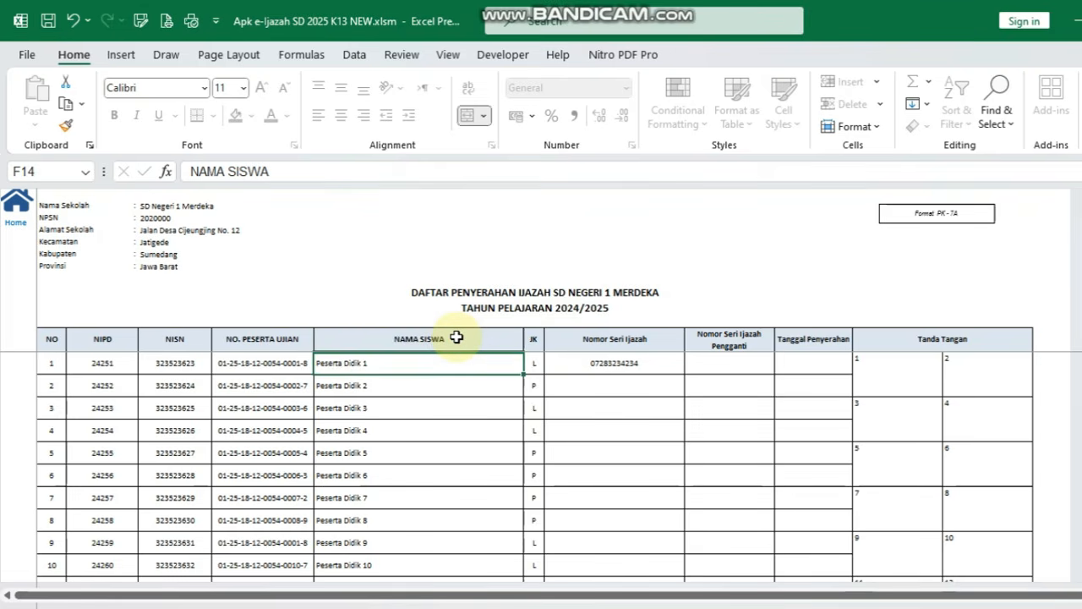
{"action": "key", "text": "Right"}
{"action": "key", "text": "Right"}
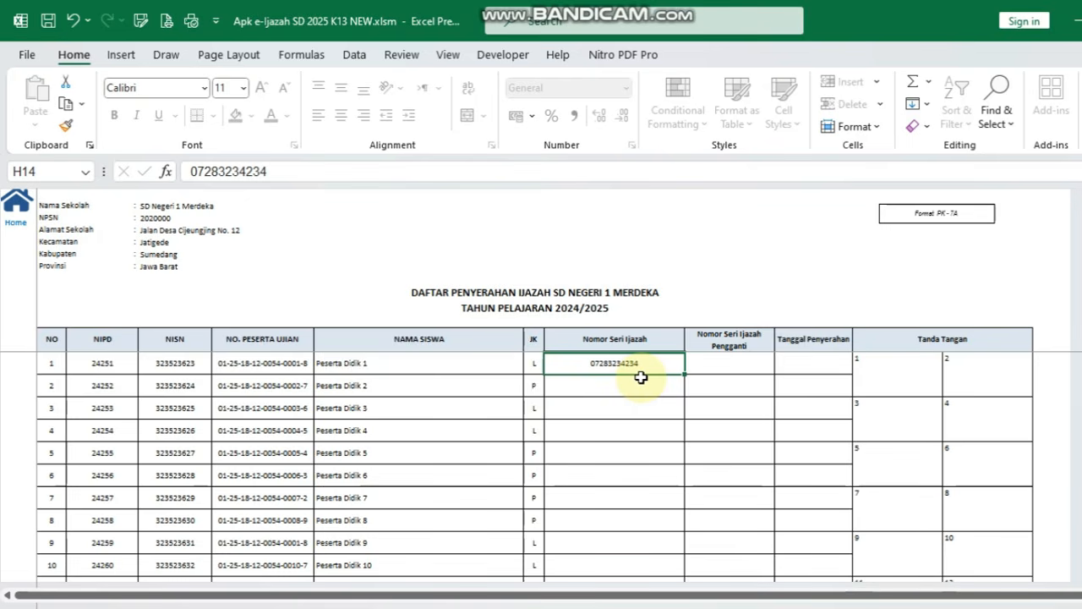
{"action": "key", "text": "Right"}
{"action": "key", "text": "Right"}
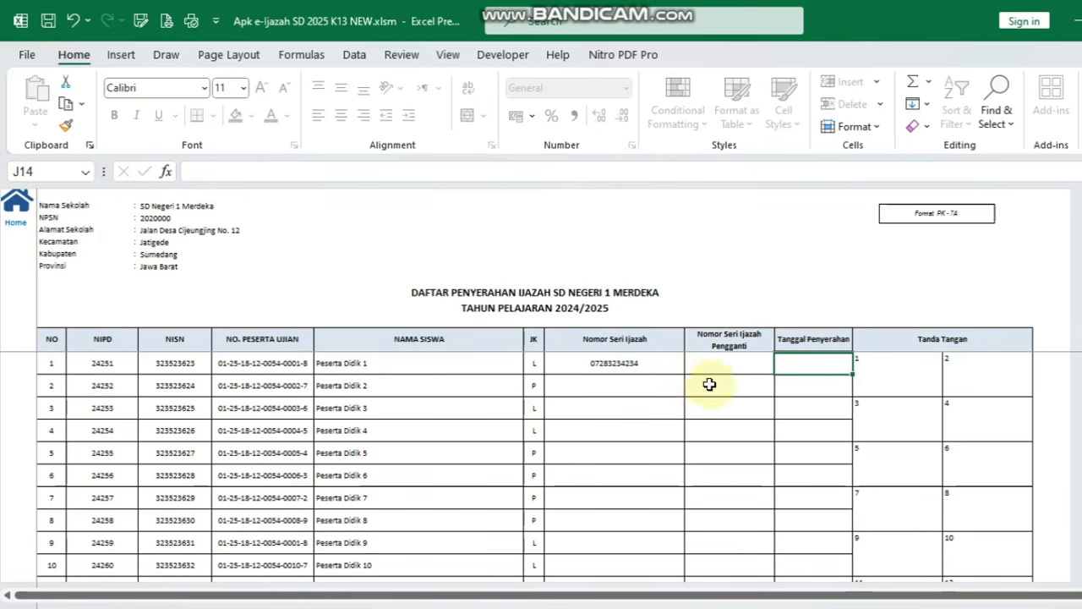
{"action": "key", "text": "Down"}
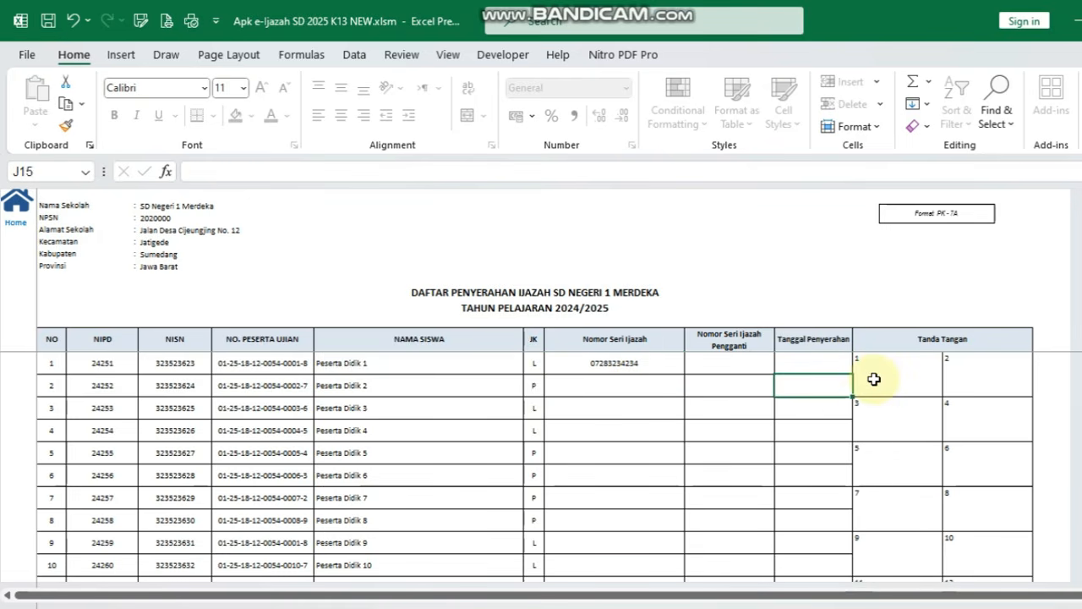
Step: Examine the PK-7A list's signature and diploma serial number cells, continuing down to the last student and the principal's signature block
{"action": "left_click", "coordinate": [874, 379]}
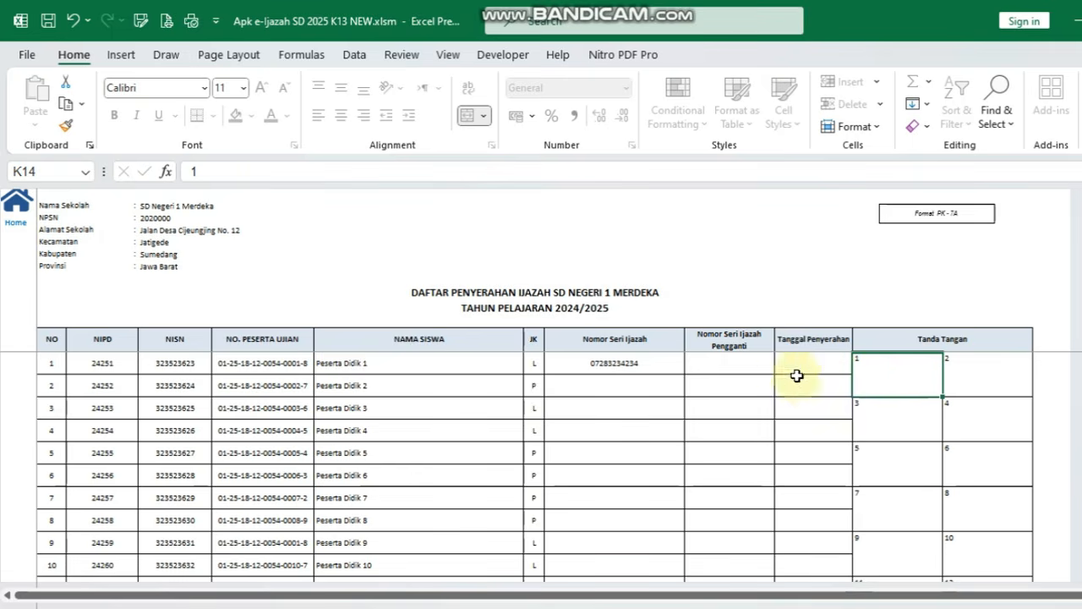
{"action": "left_click", "coordinate": [629, 362]}
{"action": "key", "text": "Down"}
{"action": "key", "text": "Up"}
{"action": "key", "text": "Down"}
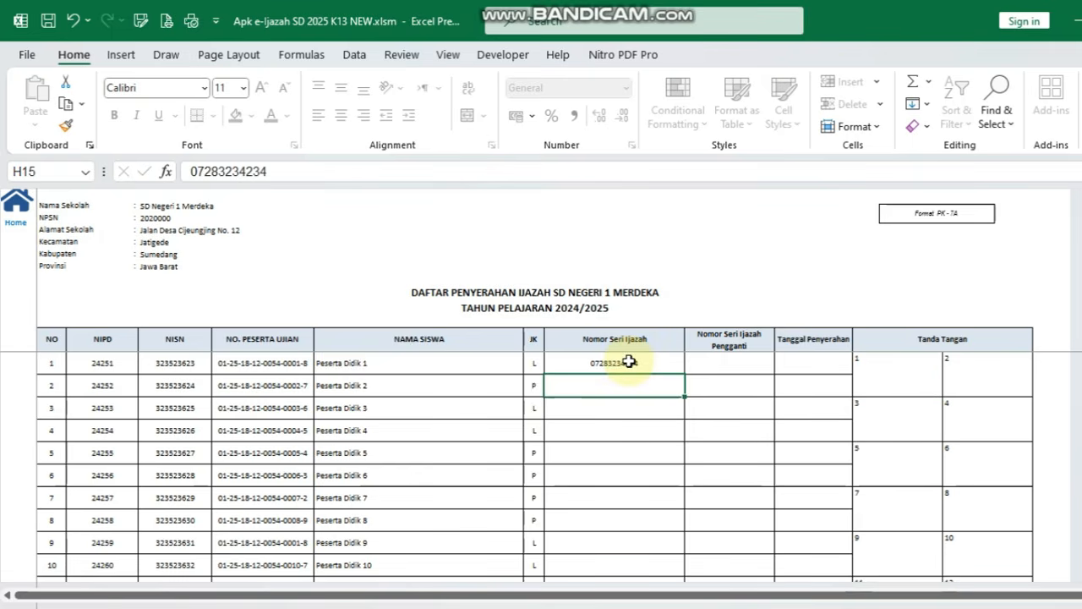
{"action": "scroll", "coordinate": [629, 362], "scroll_direction": "down", "scroll_amount": 4}
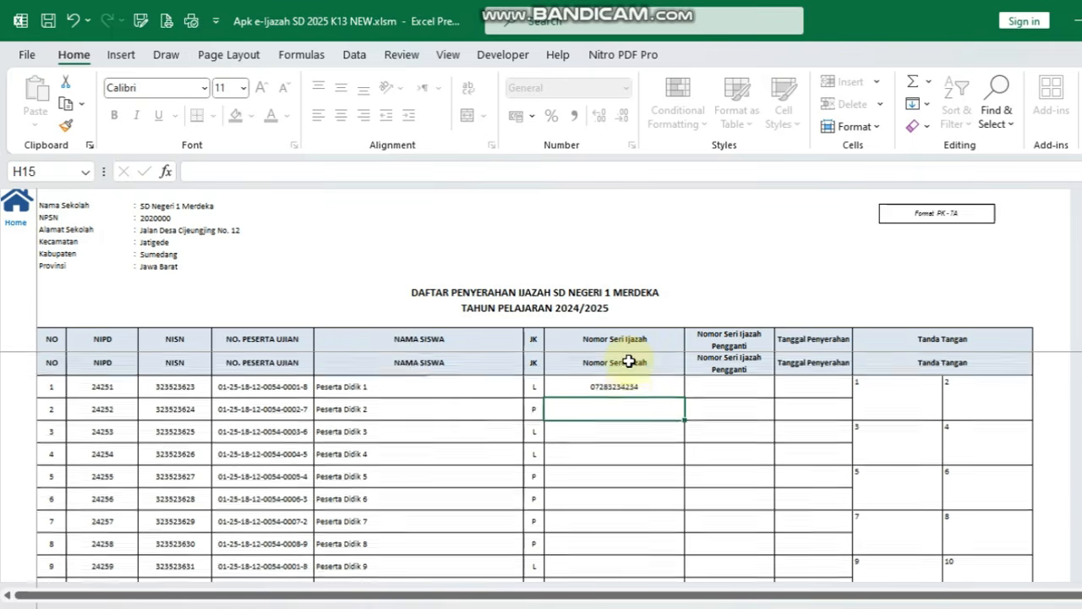
{"action": "scroll", "coordinate": [629, 362], "scroll_direction": "down", "scroll_amount": 1}
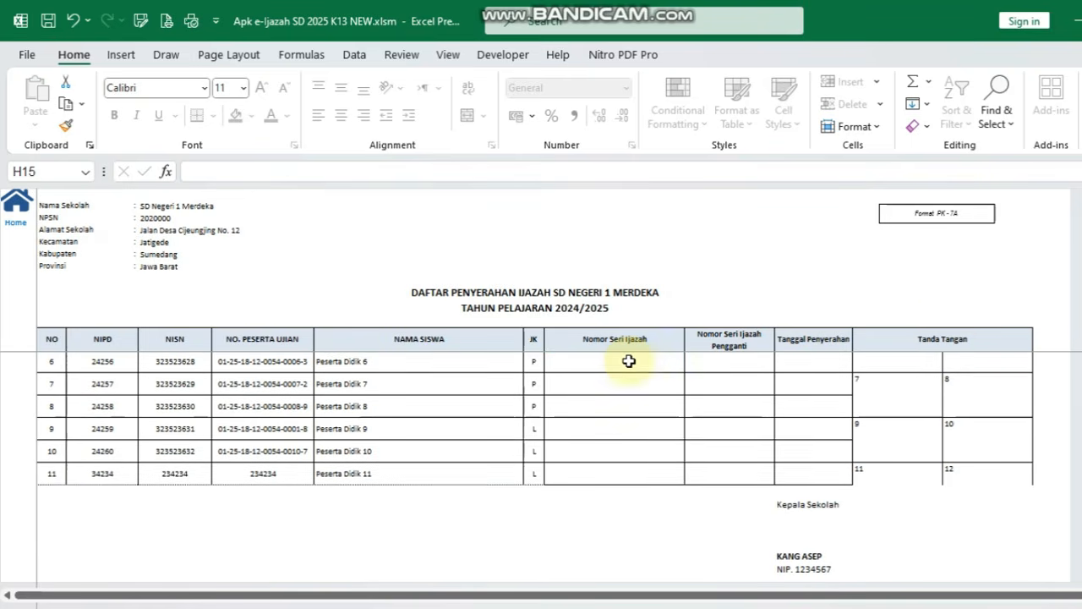
Step: Check the numbered Tanda Tangan cells beside the first students on the PK-7A list
{"action": "key", "text": "Right"}
{"action": "key", "text": "Right"}
{"action": "key", "text": "Right"}
{"action": "key", "text": "Down"}
{"action": "key", "text": "Right"}
{"action": "key", "text": "Up"}
{"action": "key", "text": "Left"}
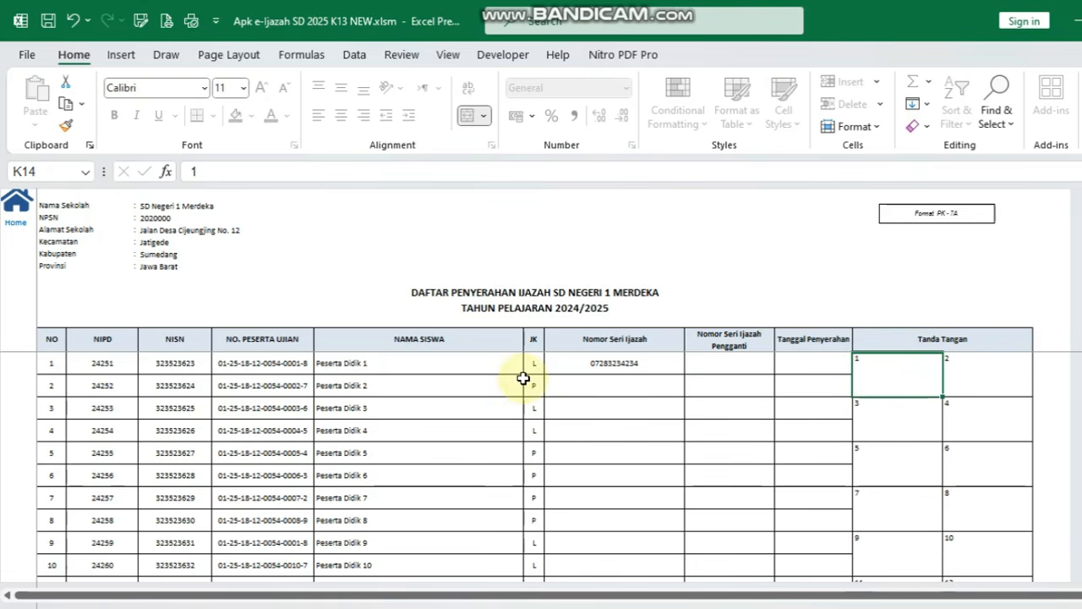
Step: Check Peserta Didik 1's row from the name through the diploma serial number, replacement serial number and handover date
{"action": "left_click", "coordinate": [468, 370]}
{"action": "key", "text": "Right"}
{"action": "key", "text": "Right"}
{"action": "key", "text": "Right"}
{"action": "key", "text": "Left"}
{"action": "key", "text": "Right"}
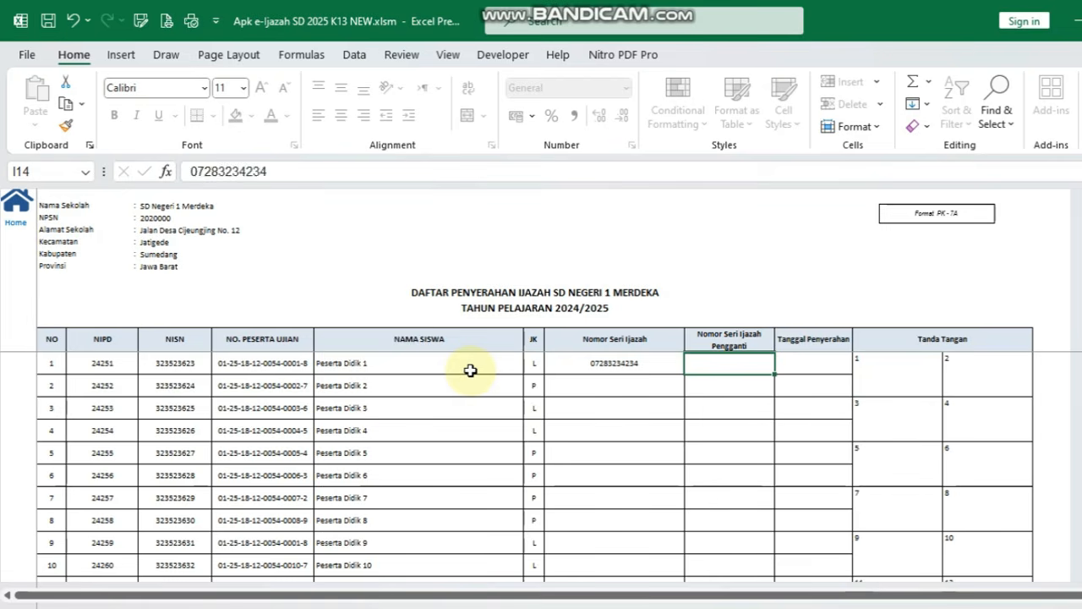
{"action": "key", "text": "Left"}
{"action": "key", "text": "Right"}
{"action": "key", "text": "Right"}
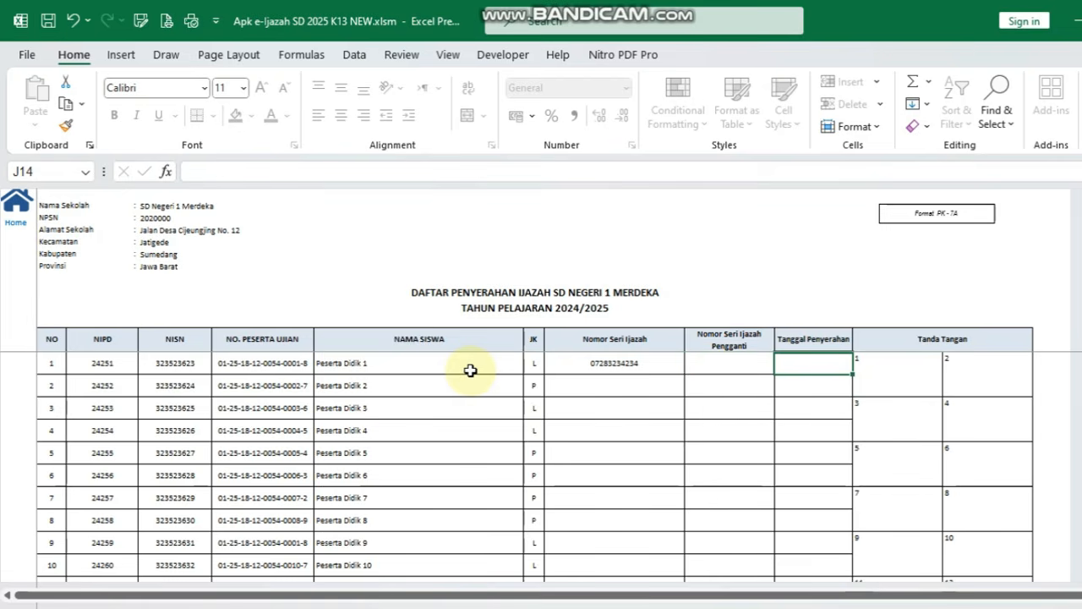
{"action": "key", "text": "Left"}
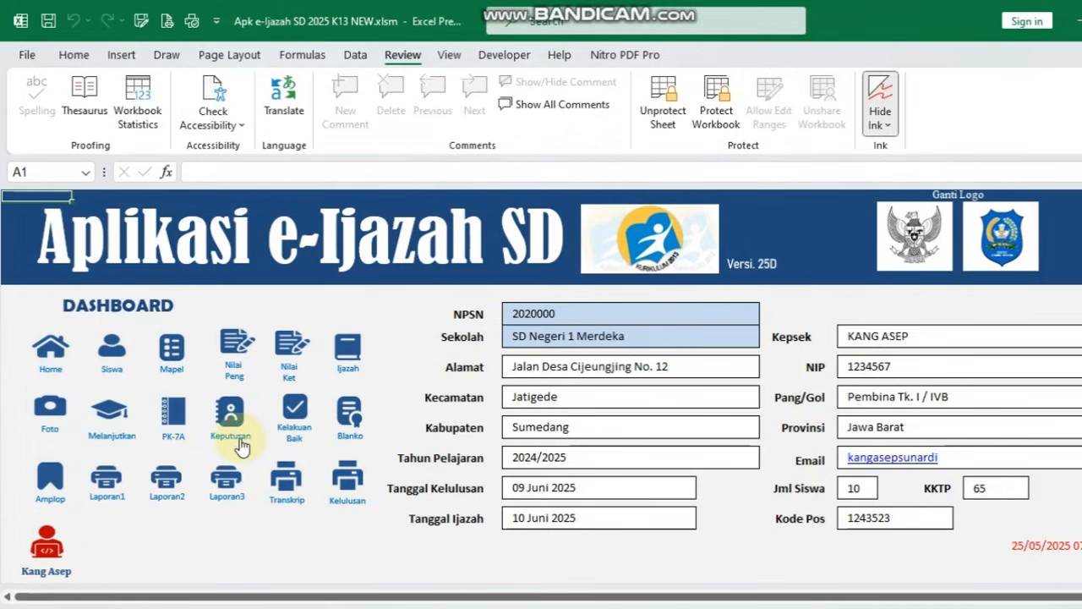
Step: Open the Keputusan graduation decree from the dashboard and read its title, decree number and legal basis
{"action": "left_click", "coordinate": [232, 430]}
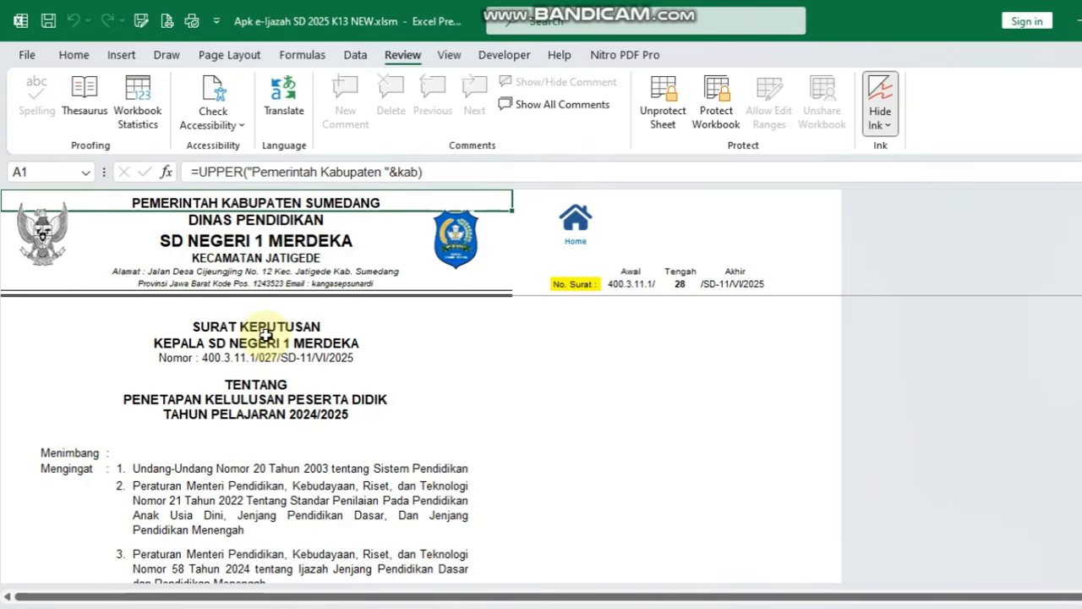
{"action": "scroll", "coordinate": [329, 340], "scroll_direction": "down", "scroll_amount": 1}
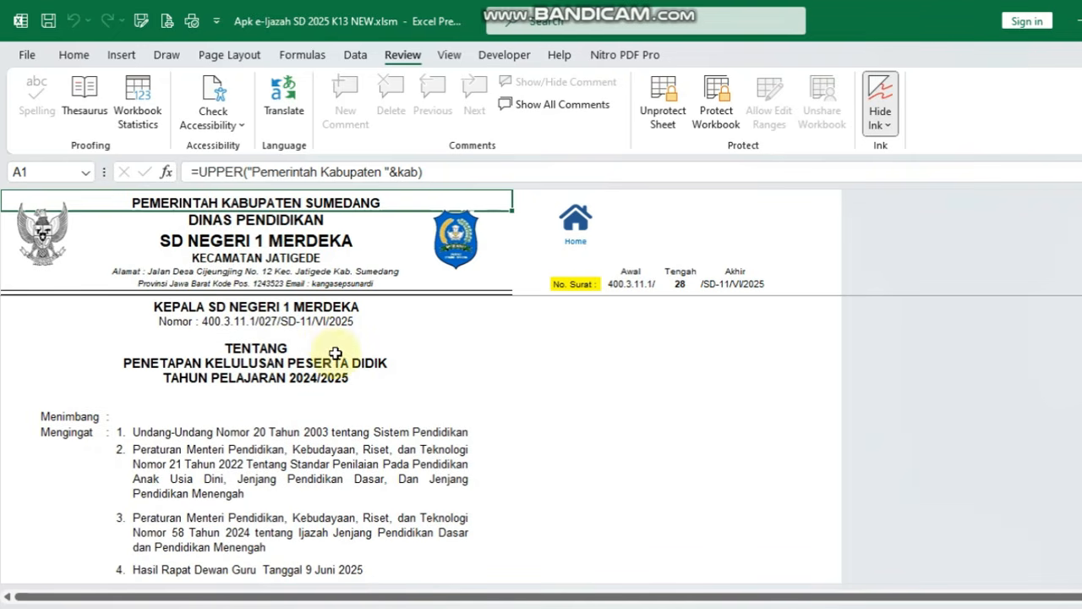
{"action": "scroll", "coordinate": [343, 363], "scroll_direction": "down", "scroll_amount": 2}
{"action": "scroll", "coordinate": [346, 376], "scroll_direction": "down", "scroll_amount": 1}
{"action": "scroll", "coordinate": [347, 379], "scroll_direction": "up", "scroll_amount": 1}
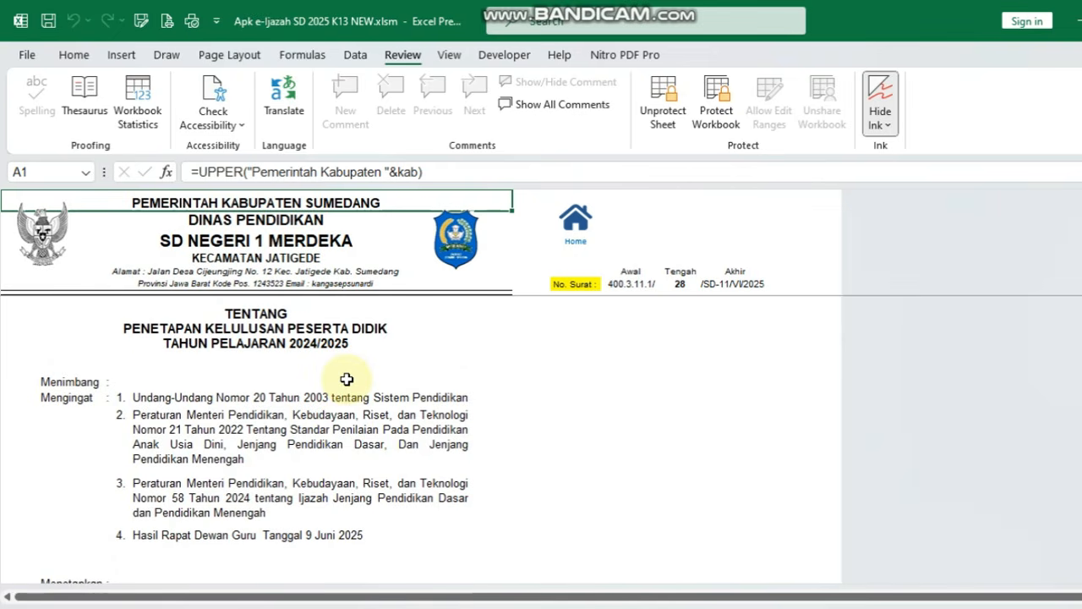
Step: Examine the rest of the decree and its attached student graduation list with the average diploma score and Keterangan columns
{"action": "scroll", "coordinate": [347, 379], "scroll_direction": "down", "scroll_amount": 10}
{"action": "scroll", "coordinate": [346, 379], "scroll_direction": "up", "scroll_amount": 8}
{"action": "scroll", "coordinate": [347, 379], "scroll_direction": "up", "scroll_amount": 2}
{"action": "scroll", "coordinate": [346, 379], "scroll_direction": "down", "scroll_amount": 10}
{"action": "scroll", "coordinate": [347, 379], "scroll_direction": "down", "scroll_amount": 7}
{"action": "scroll", "coordinate": [345, 376], "scroll_direction": "up", "scroll_amount": 2}
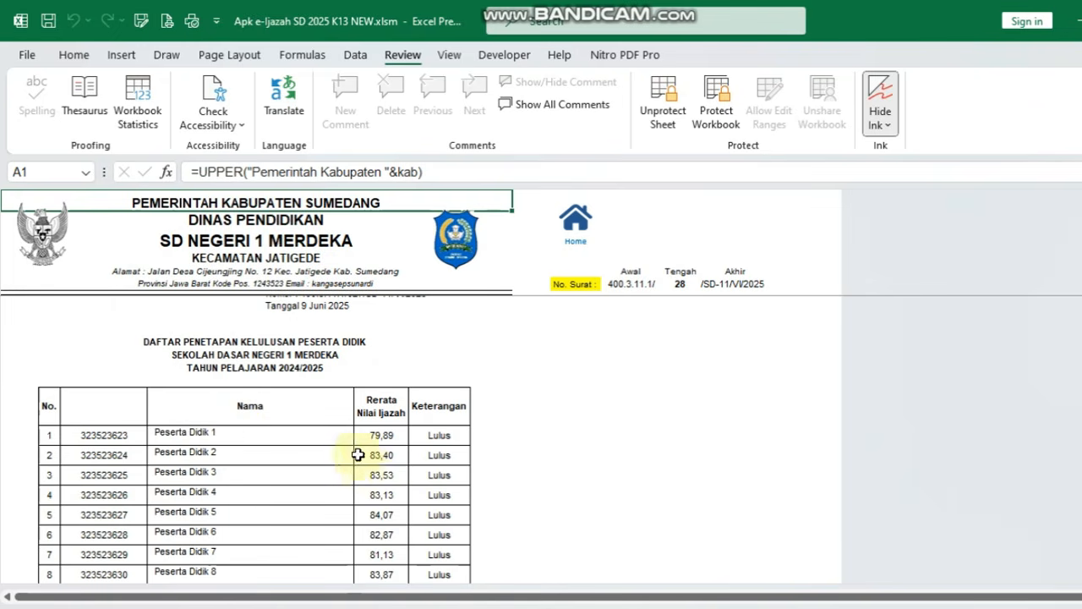
{"action": "scroll", "coordinate": [380, 456], "scroll_direction": "down", "scroll_amount": 1}
{"action": "scroll", "coordinate": [379, 461], "scroll_direction": "up", "scroll_amount": 1}
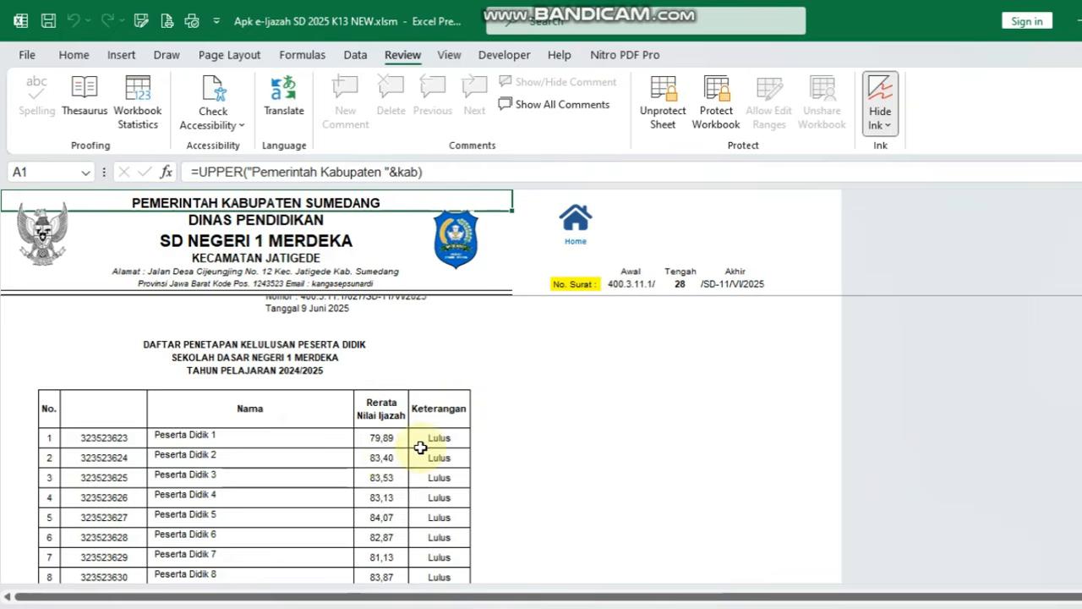
Step: Return to the beginning of the decree and check its letterhead and title
{"action": "scroll", "coordinate": [420, 446], "scroll_direction": "up", "scroll_amount": 15}
{"action": "scroll", "coordinate": [421, 447], "scroll_direction": "down", "scroll_amount": 2}
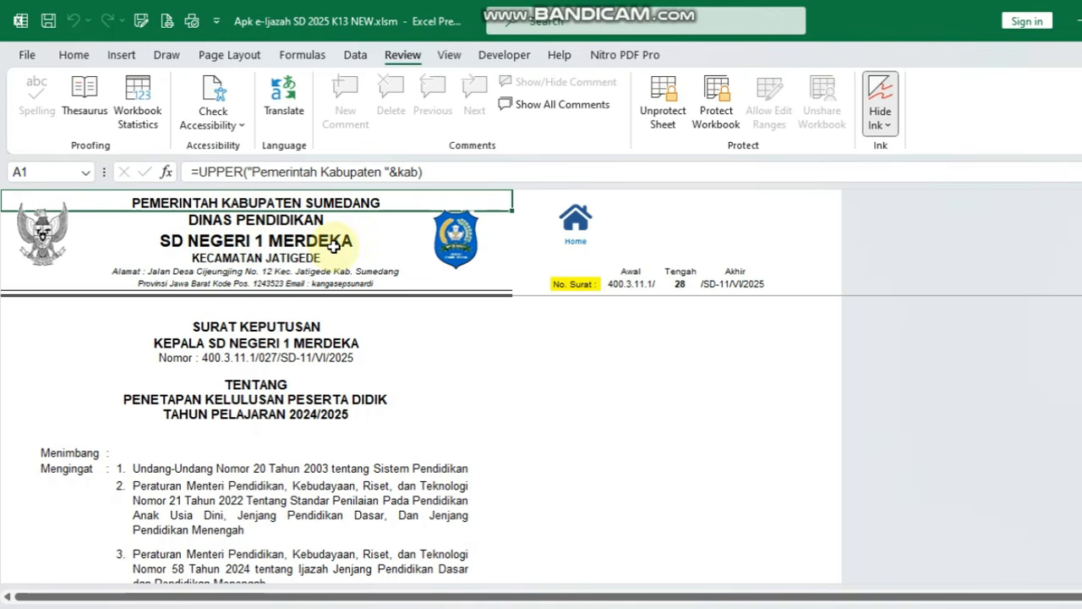
{"action": "key", "text": "Down"}
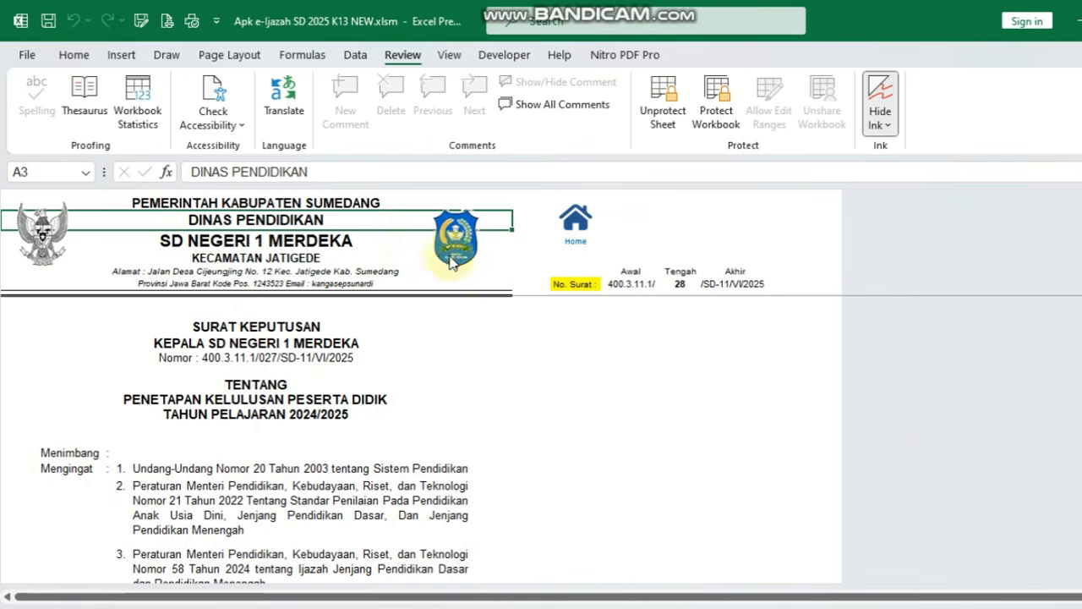
Step: Inspect the decree's No. Surat settings, checking the Awal, Tengah and Akhir headings and the values beneath them
{"action": "left_click", "coordinate": [566, 281]}
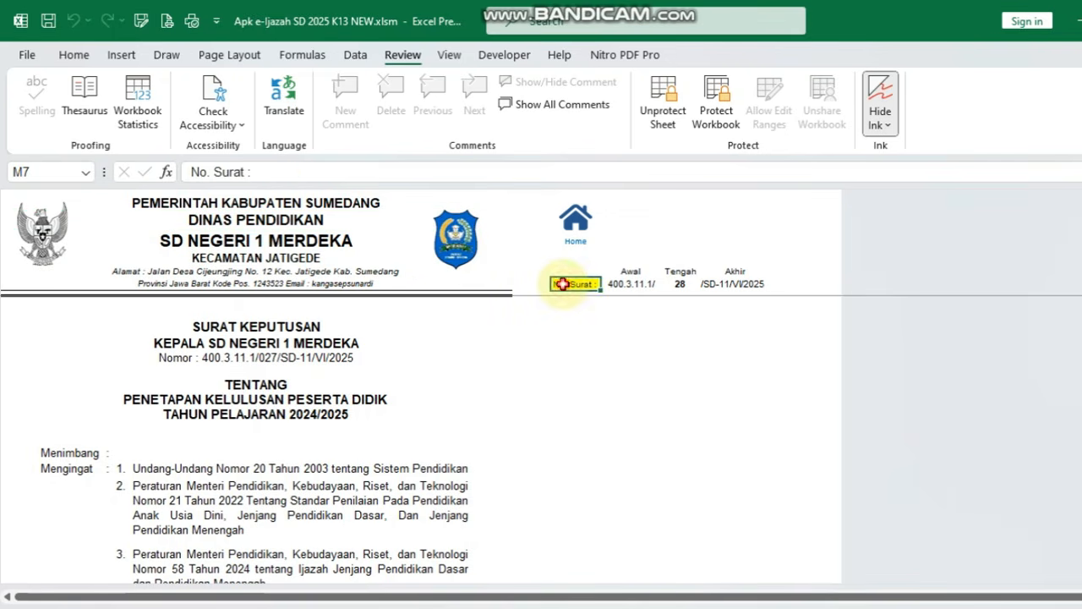
{"action": "left_click", "coordinate": [631, 272]}
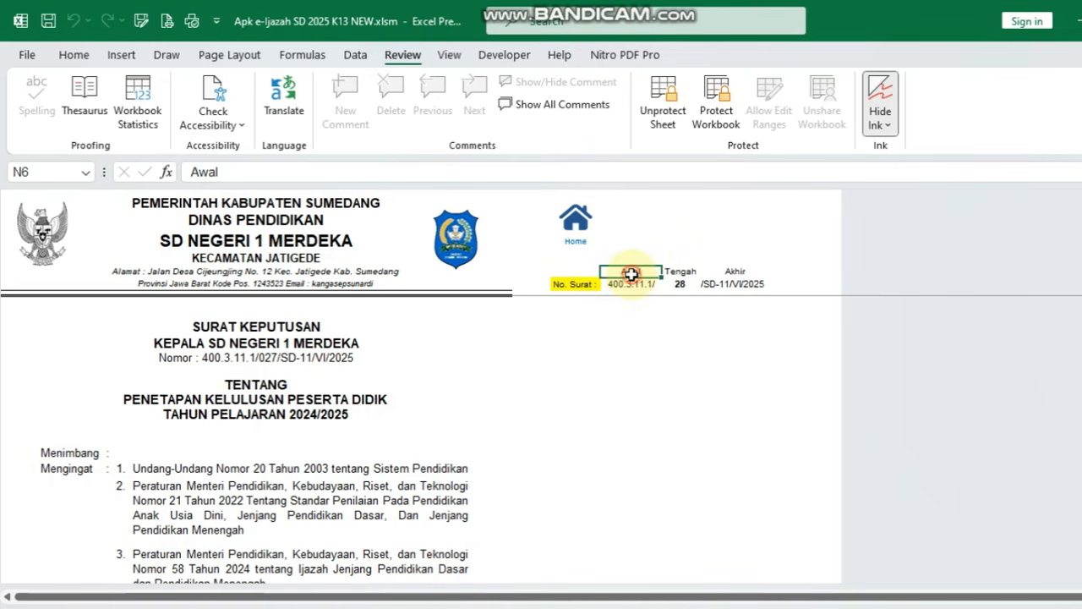
{"action": "left_click", "coordinate": [680, 272]}
{"action": "left_click", "coordinate": [734, 272]}
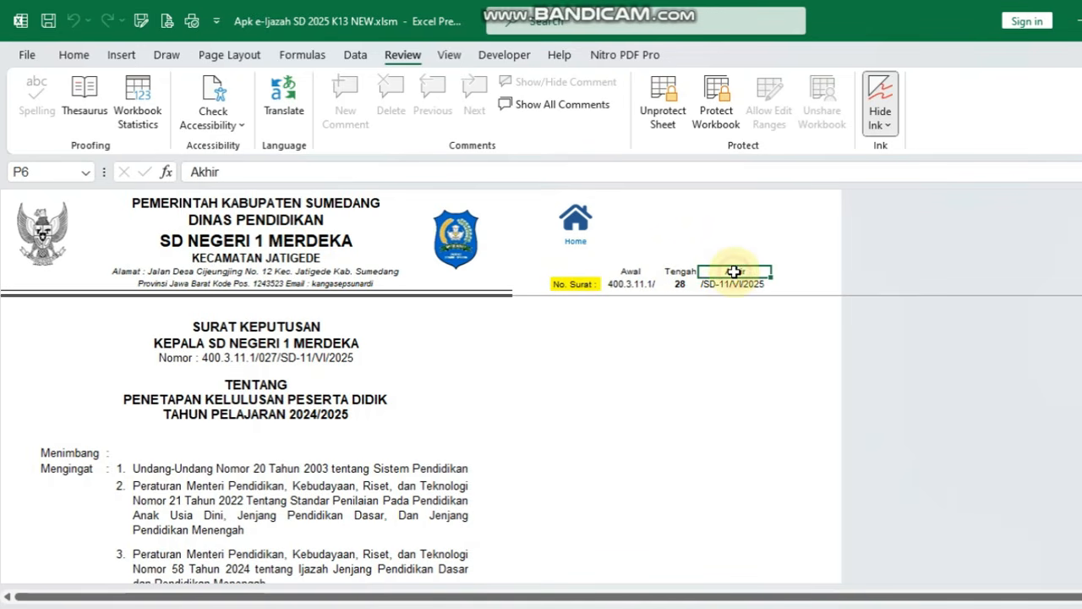
{"action": "left_click", "coordinate": [631, 283]}
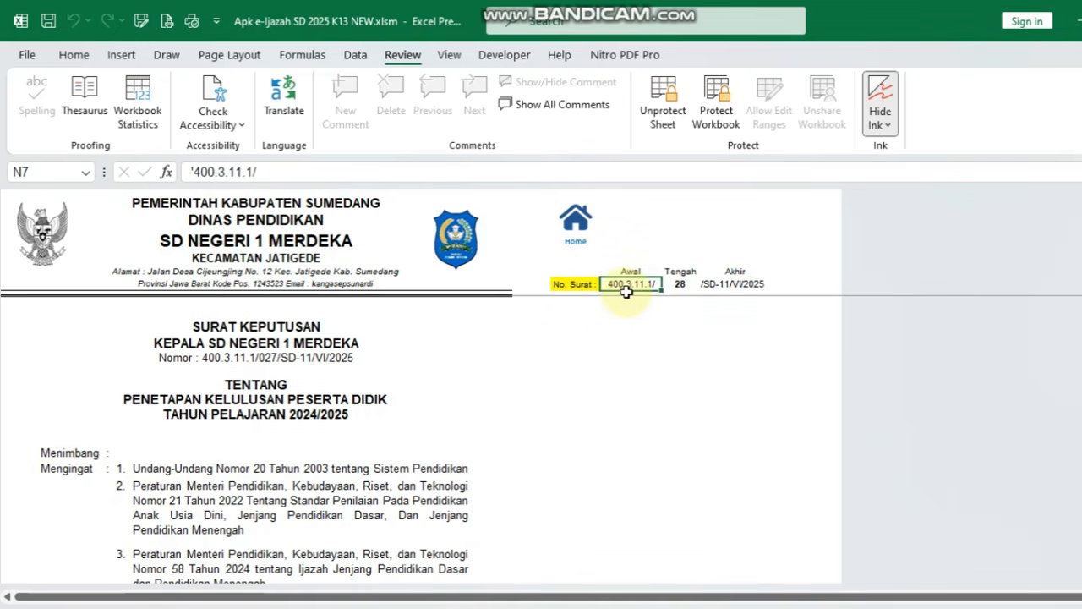
{"action": "left_click", "coordinate": [692, 283]}
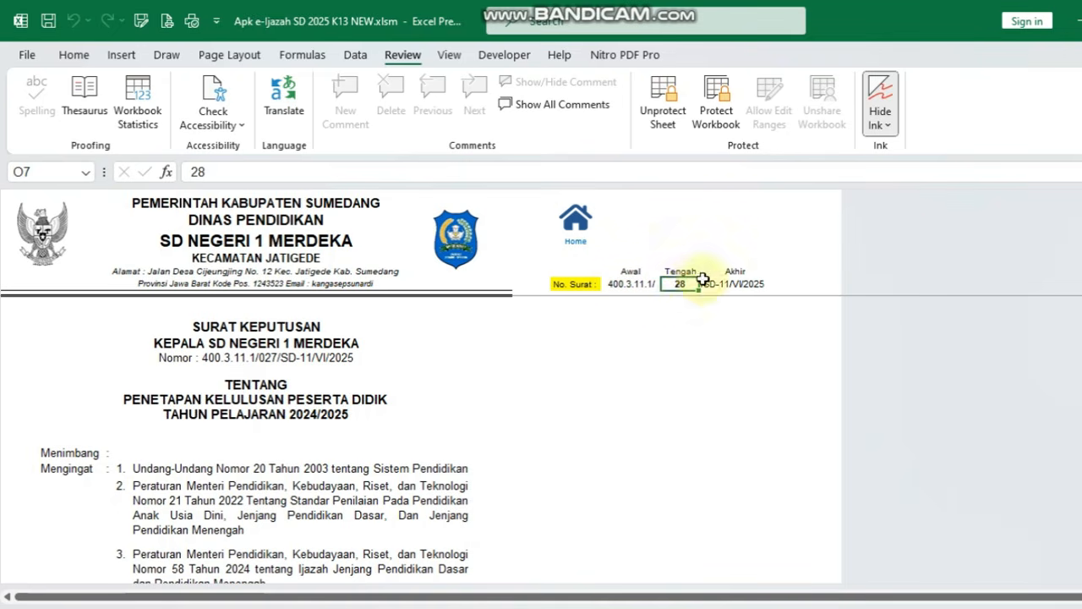
{"action": "left_click", "coordinate": [750, 283]}
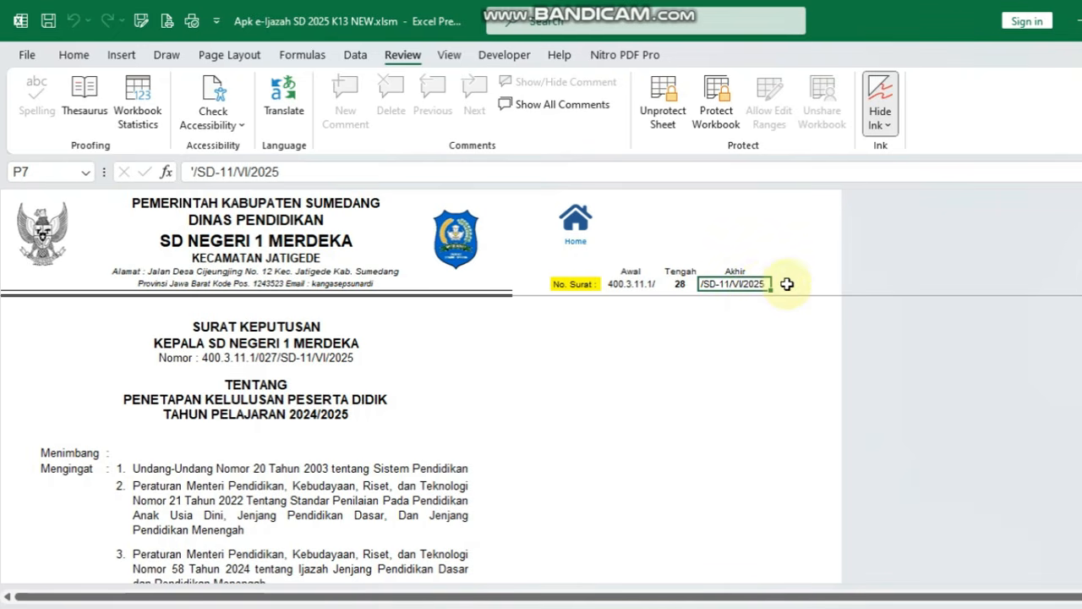
{"action": "left_click_drag", "start_coordinate": [640, 283], "coordinate": [729, 288]}
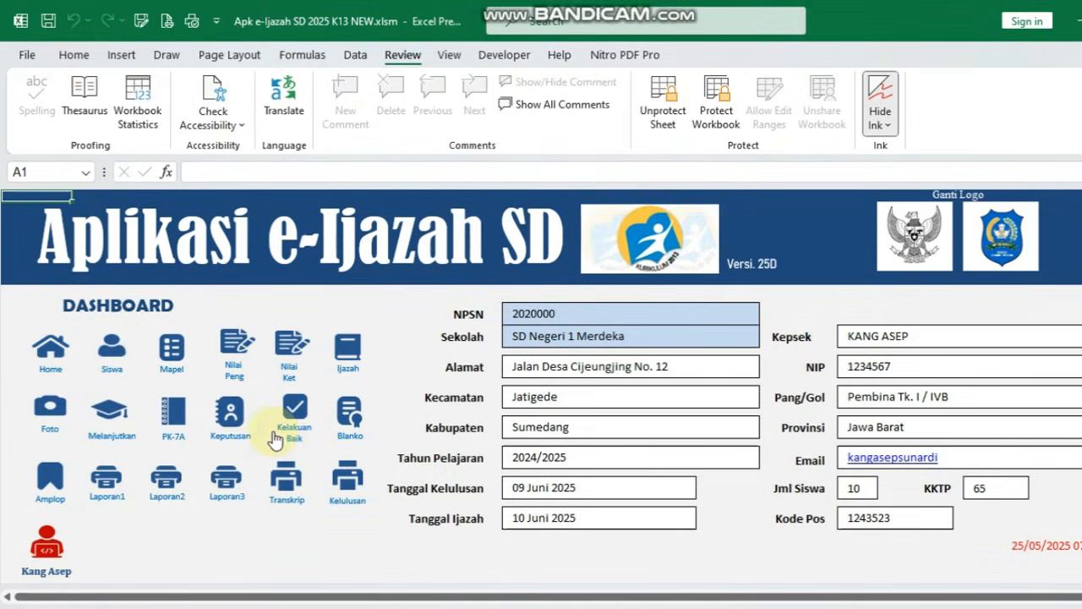
Step: Open the Kelakuan Baik letter from the dashboard and read its Nomor Surat label and full text for Peserta Didik 1
{"action": "left_click", "coordinate": [290, 423]}
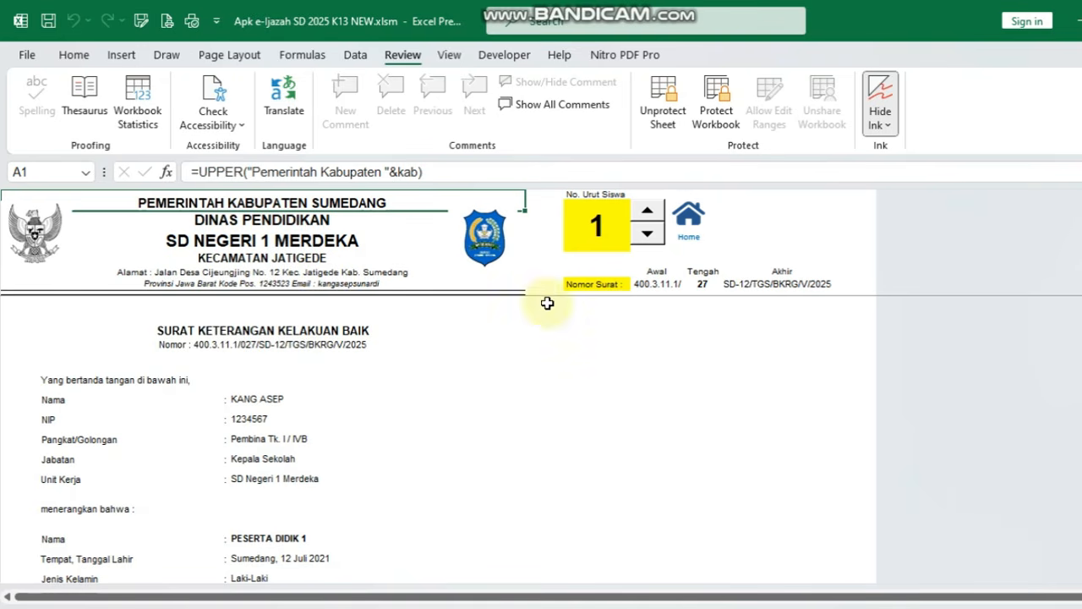
{"action": "left_click", "coordinate": [592, 283]}
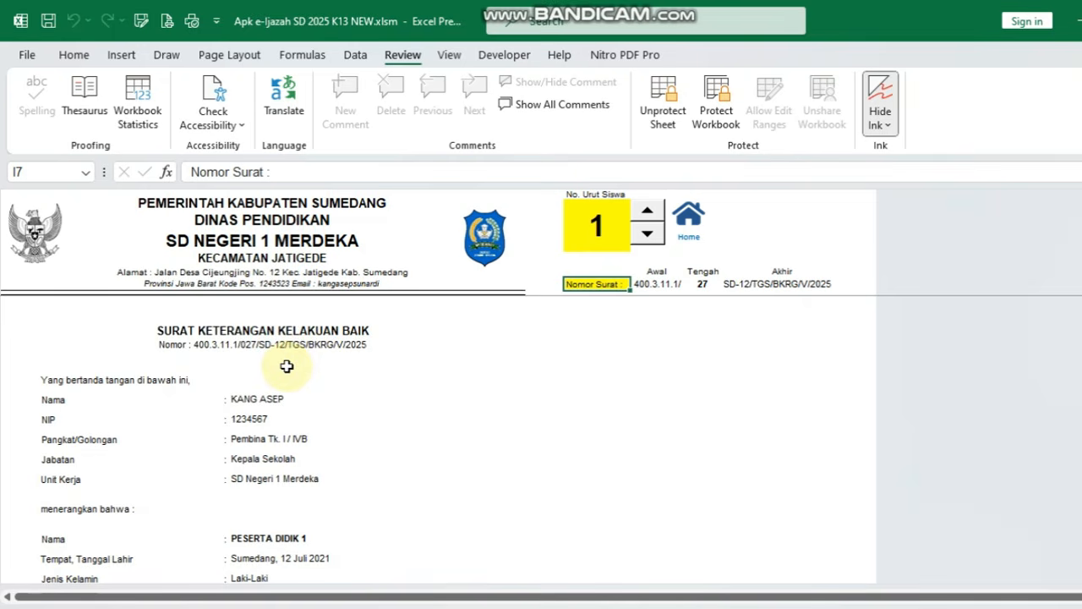
{"action": "scroll", "coordinate": [287, 366], "scroll_direction": "down", "scroll_amount": 2}
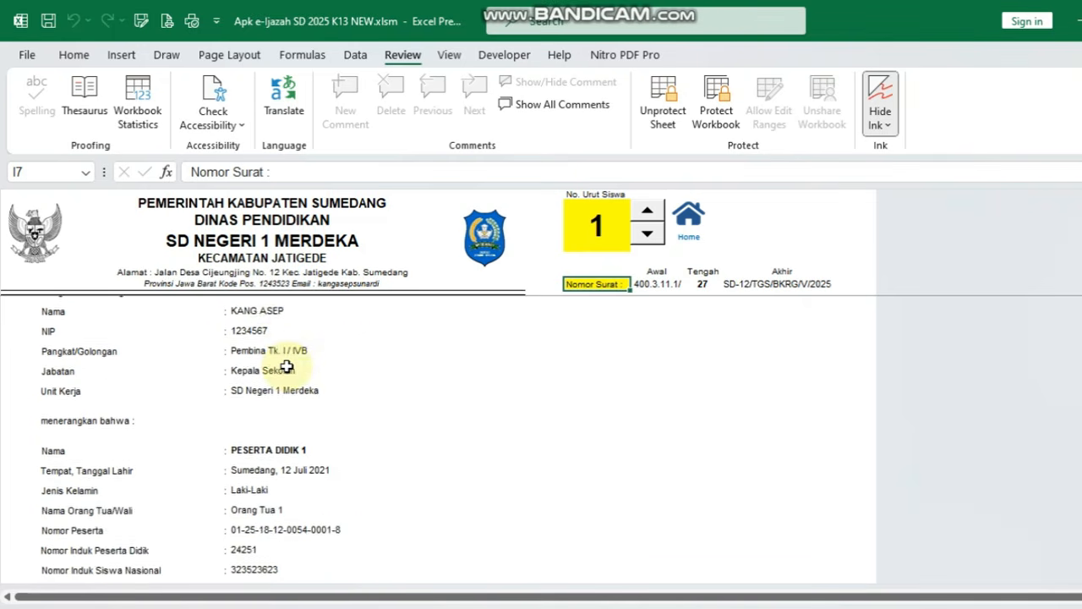
{"action": "scroll", "coordinate": [286, 365], "scroll_direction": "down", "scroll_amount": 5}
{"action": "scroll", "coordinate": [287, 365], "scroll_direction": "up", "scroll_amount": 3}
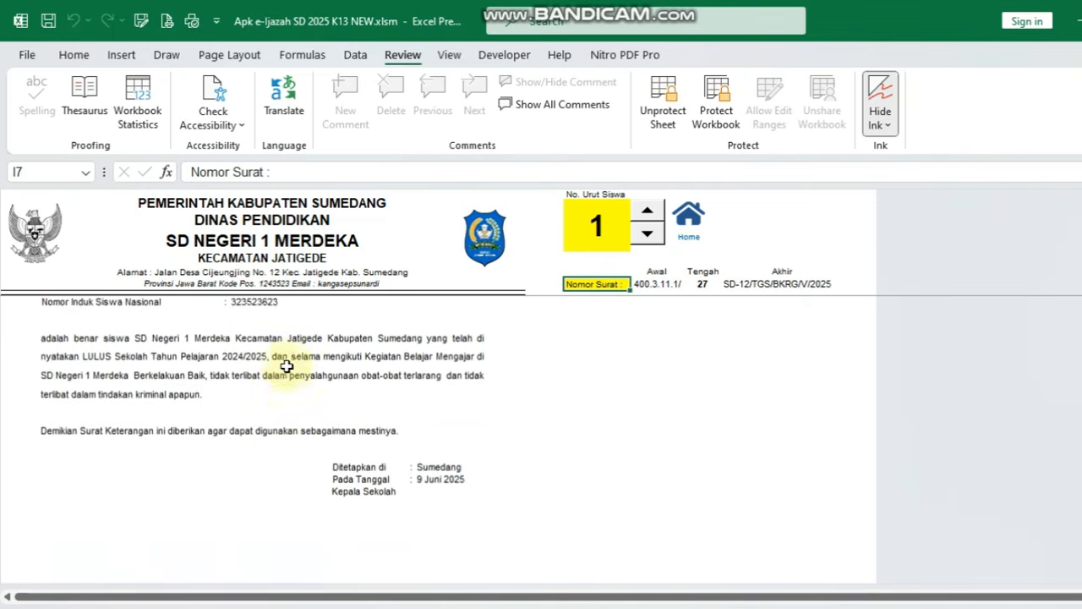
{"action": "scroll", "coordinate": [287, 365], "scroll_direction": "up", "scroll_amount": 5}
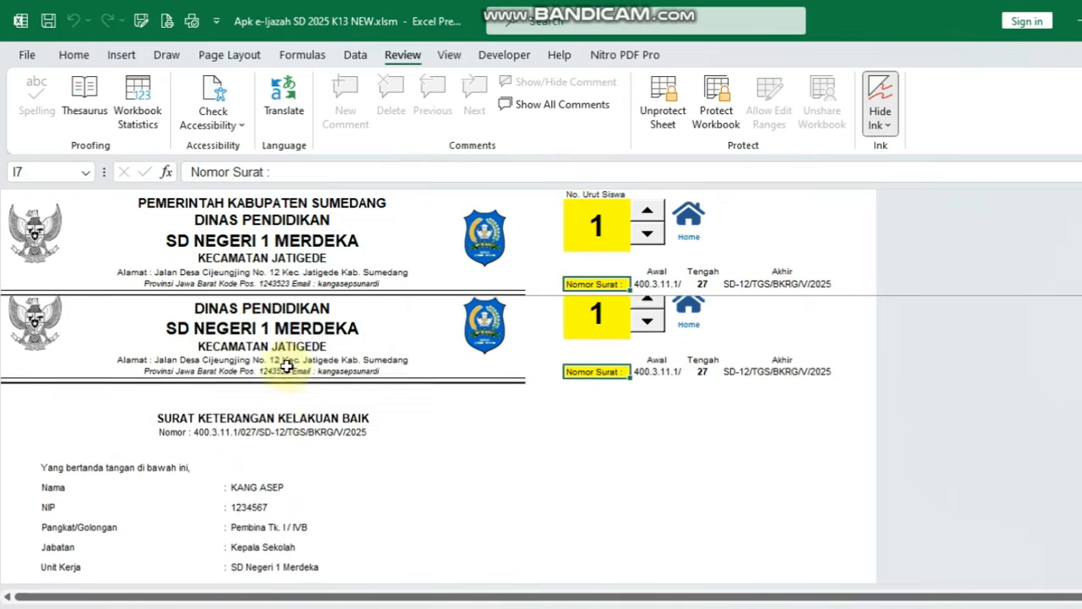
Step: Set the good-conduct letter's No. Urut Siswa to 2 and check the student details it fills in
{"action": "left_click", "coordinate": [603, 227]}
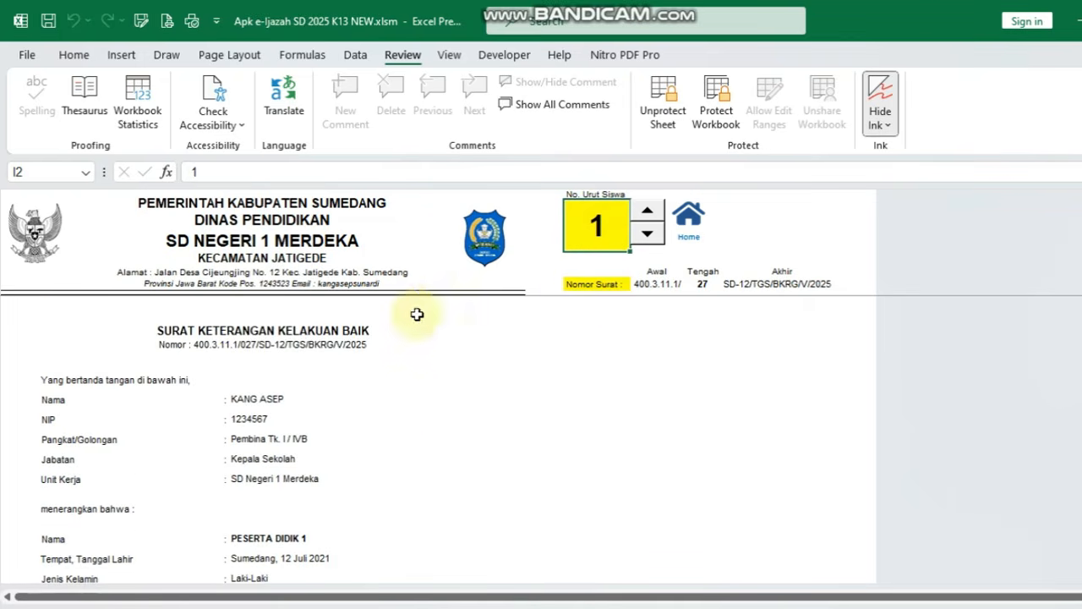
{"action": "left_click", "coordinate": [649, 214]}
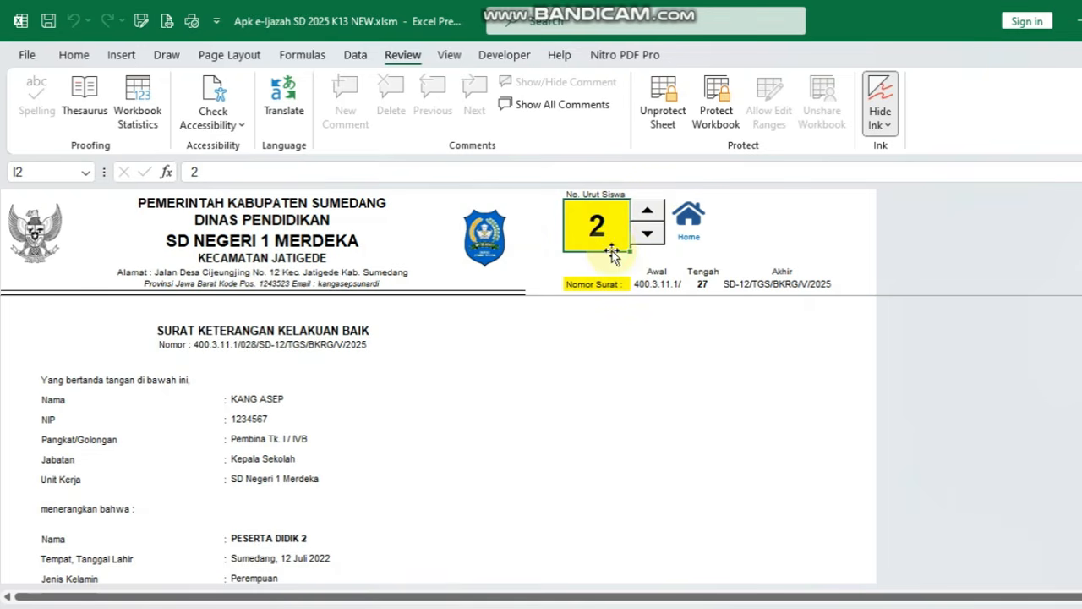
{"action": "scroll", "coordinate": [382, 486], "scroll_direction": "down", "scroll_amount": 1}
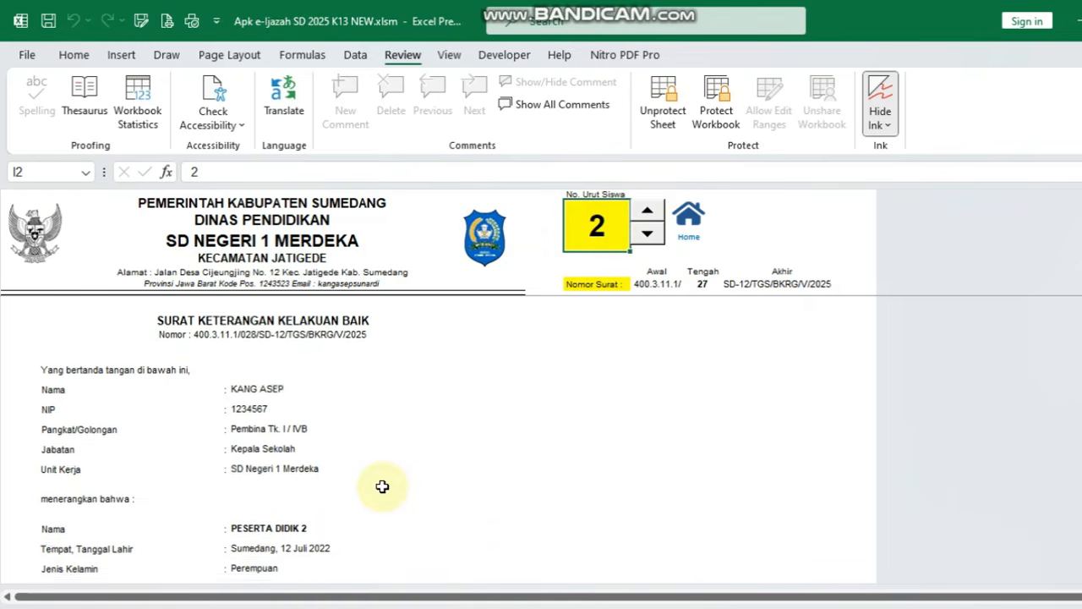
{"action": "left_click", "coordinate": [236, 513]}
{"action": "scroll", "coordinate": [278, 529], "scroll_direction": "down", "scroll_amount": 4}
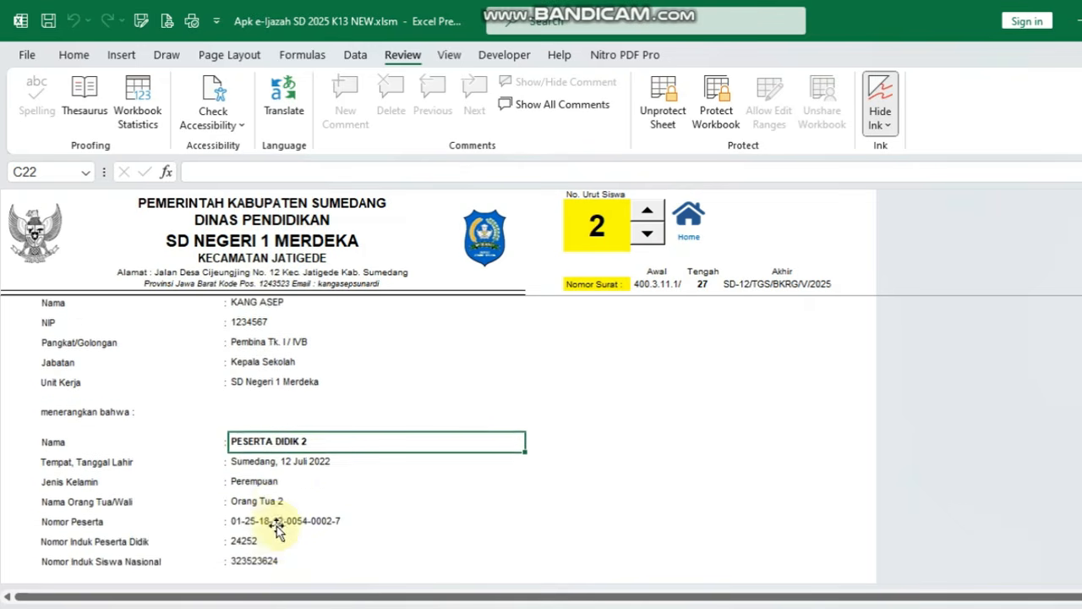
{"action": "scroll", "coordinate": [277, 528], "scroll_direction": "down", "scroll_amount": 2}
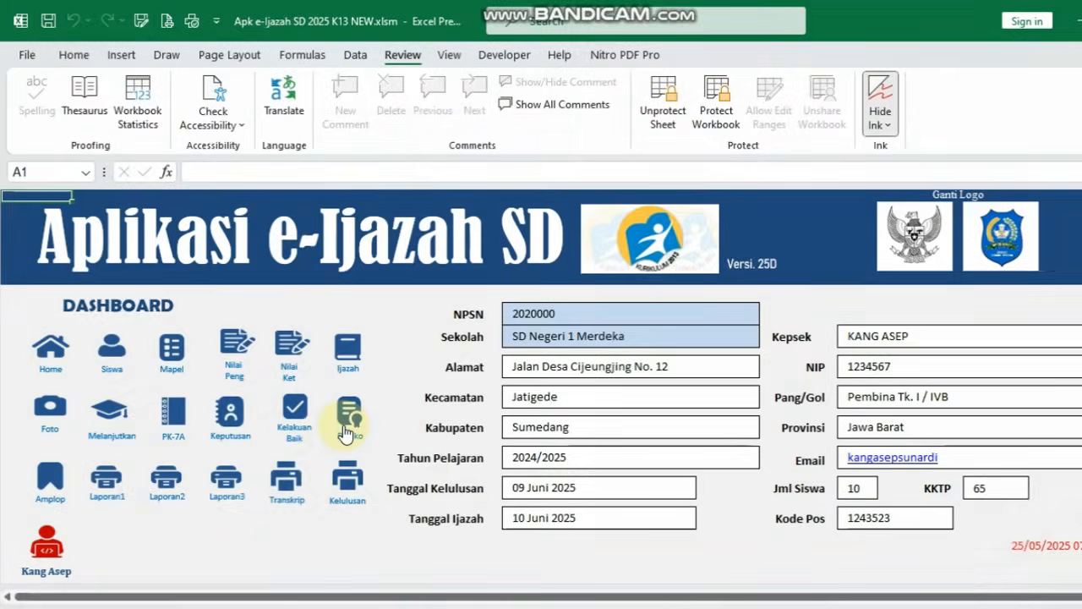
Step: Open the Blanko diploma form from the dashboard and examine its heading and the details for student number 1
{"action": "left_click", "coordinate": [347, 418]}
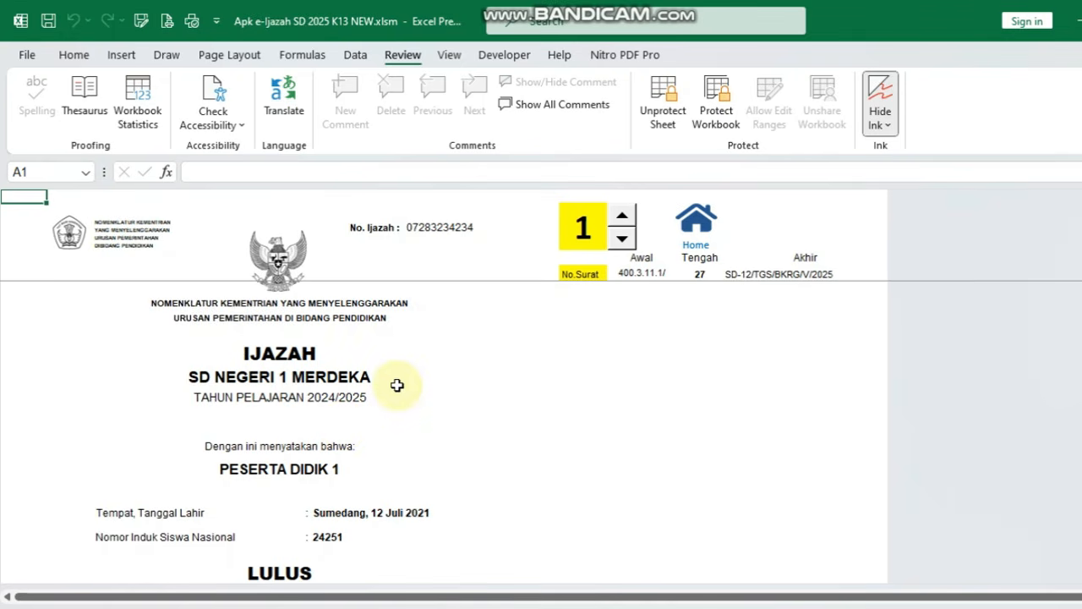
{"action": "scroll", "coordinate": [395, 382], "scroll_direction": "up", "scroll_amount": 1}
{"action": "scroll", "coordinate": [398, 385], "scroll_direction": "down", "scroll_amount": 1}
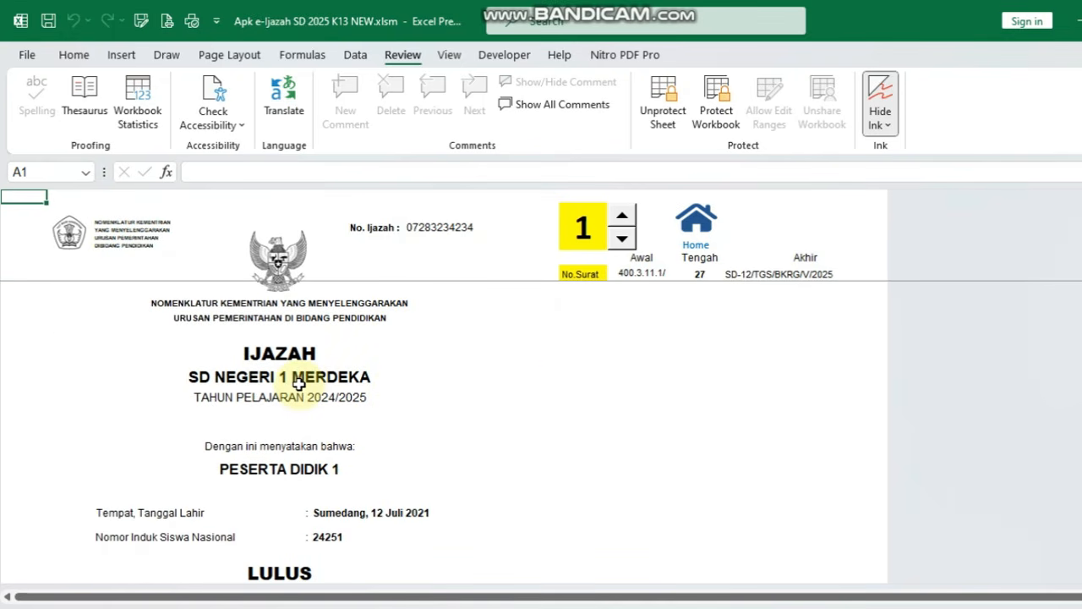
{"action": "scroll", "coordinate": [398, 369], "scroll_direction": "down", "scroll_amount": 1}
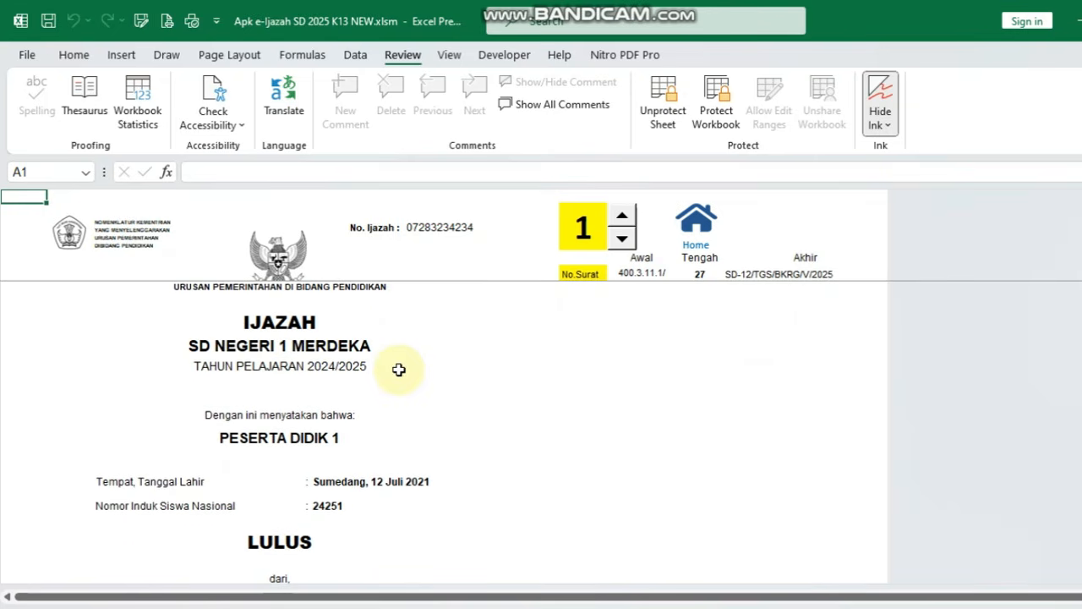
Step: Open the Amplop envelope sheet from the dashboard, check its letterhead and addressee details, and return to the dashboard
{"action": "scroll", "coordinate": [398, 369], "scroll_direction": "up", "scroll_amount": 1}
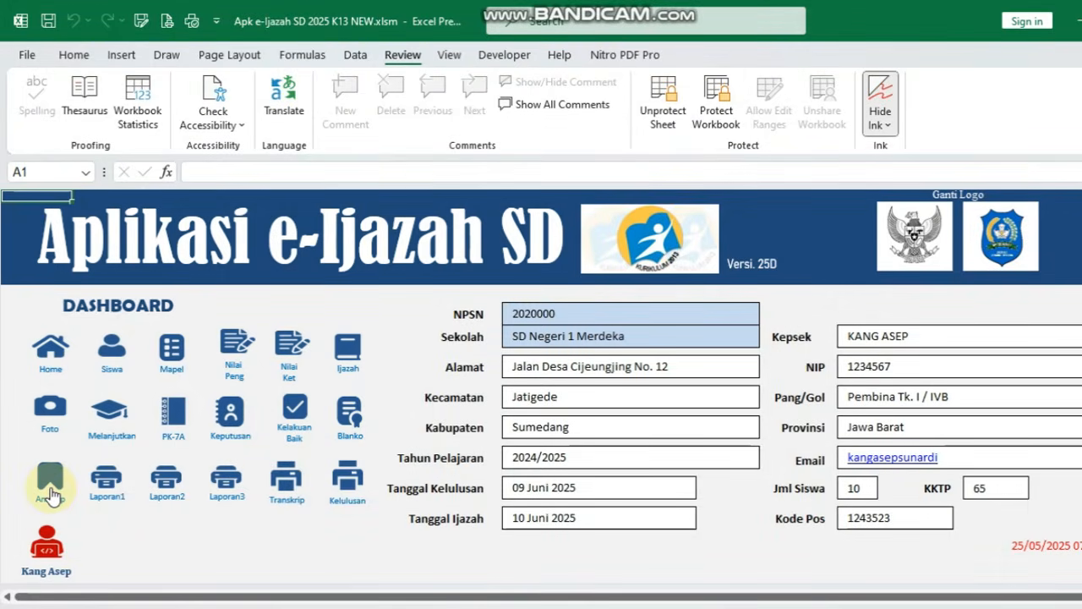
{"action": "left_click", "coordinate": [51, 489]}
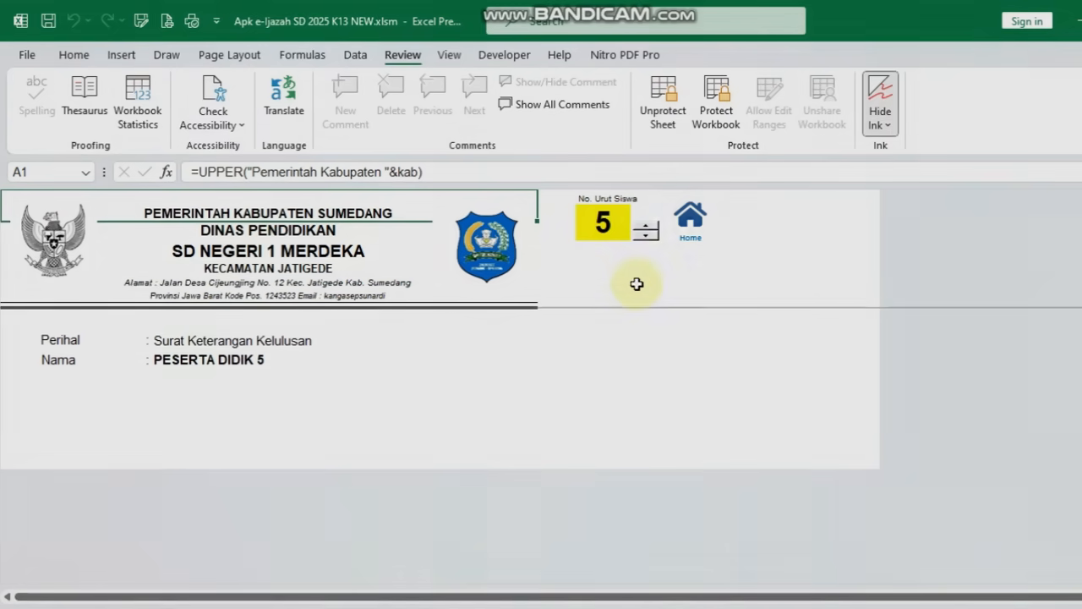
{"action": "left_click", "coordinate": [692, 227]}
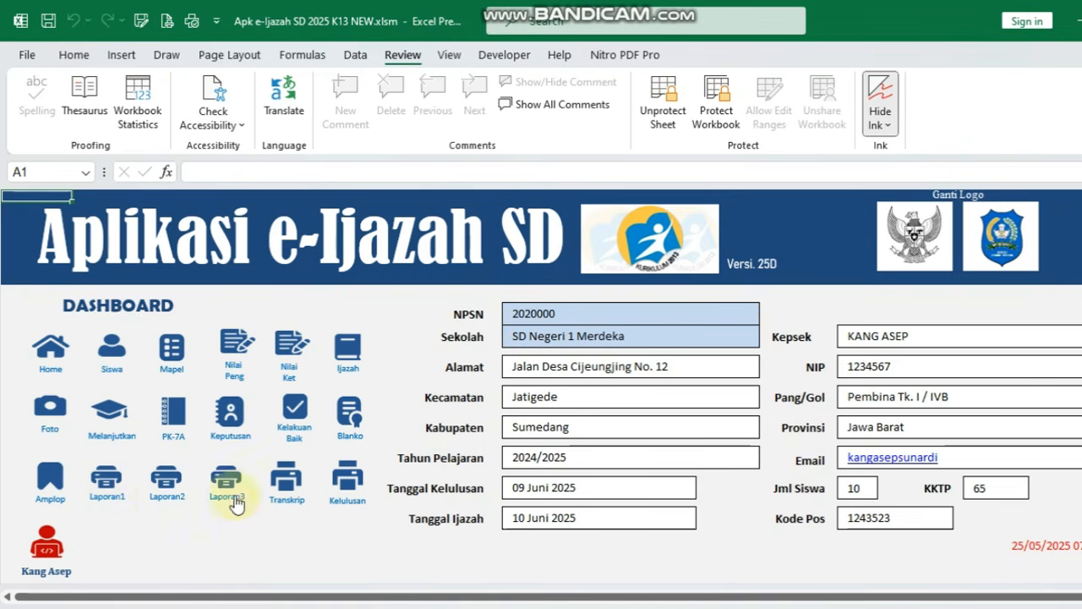
Step: Open Laporan1 from the dashboard and review the report title and student details for No. Urut Siswa 4
{"action": "left_click", "coordinate": [106, 482]}
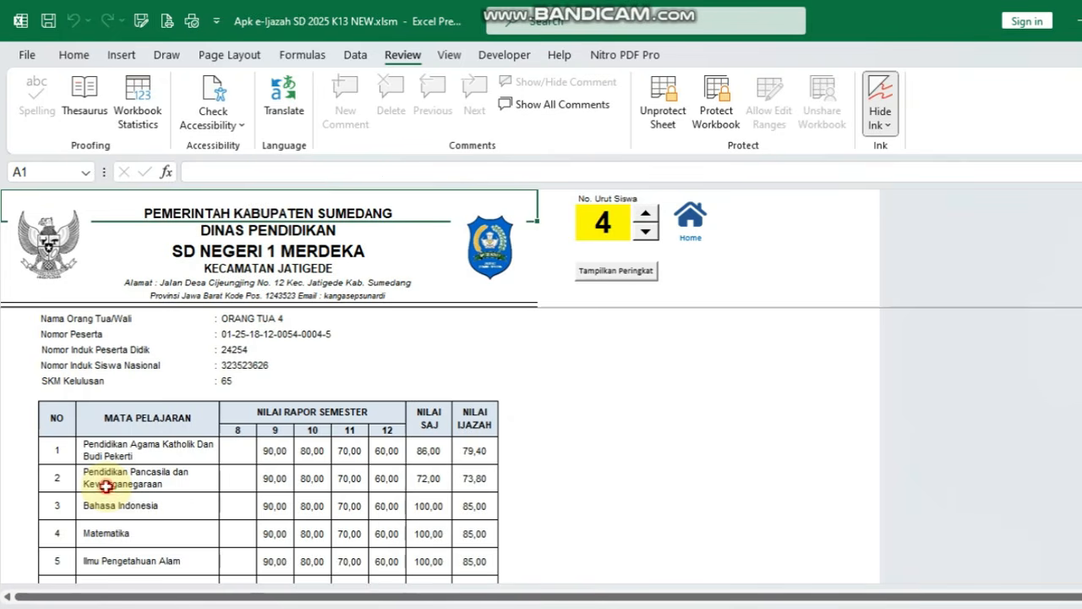
{"action": "scroll", "coordinate": [292, 412], "scroll_direction": "up", "scroll_amount": 5}
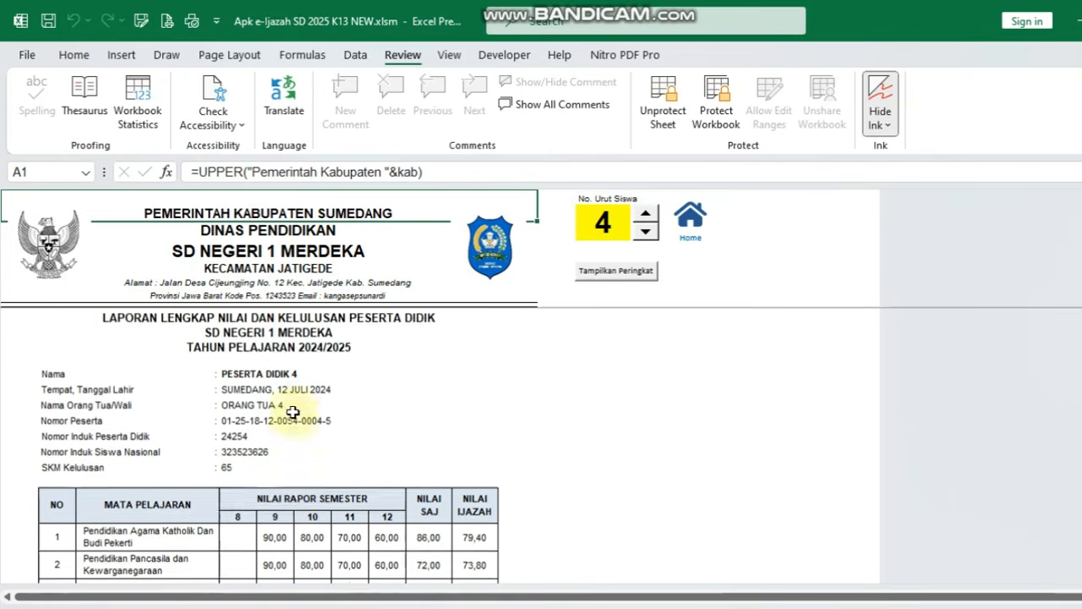
{"action": "scroll", "coordinate": [377, 489], "scroll_direction": "down", "scroll_amount": 3}
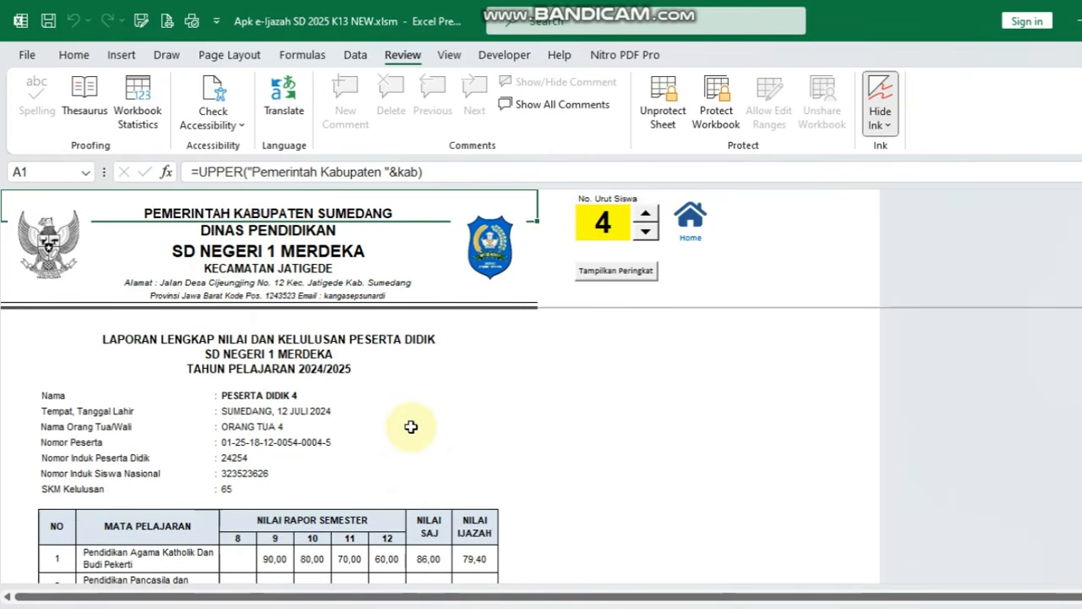
{"action": "scroll", "coordinate": [411, 427], "scroll_direction": "down", "scroll_amount": 1}
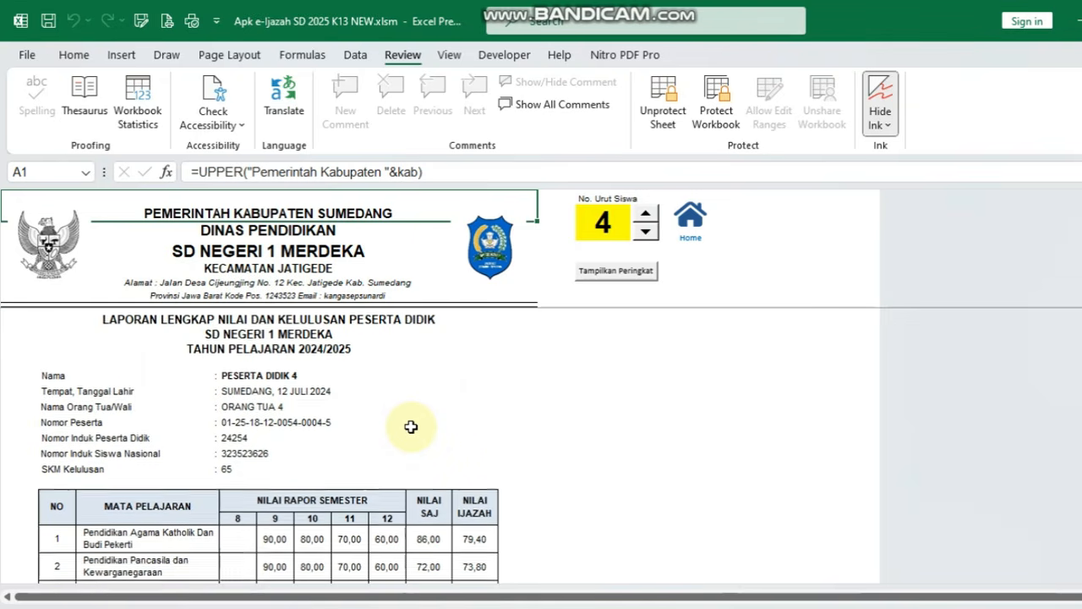
Step: Examine the Nilai Rapor Semester, Nilai SAJ and Nilai Ijazah columns in the Laporan1 score table
{"action": "left_click", "coordinate": [276, 488]}
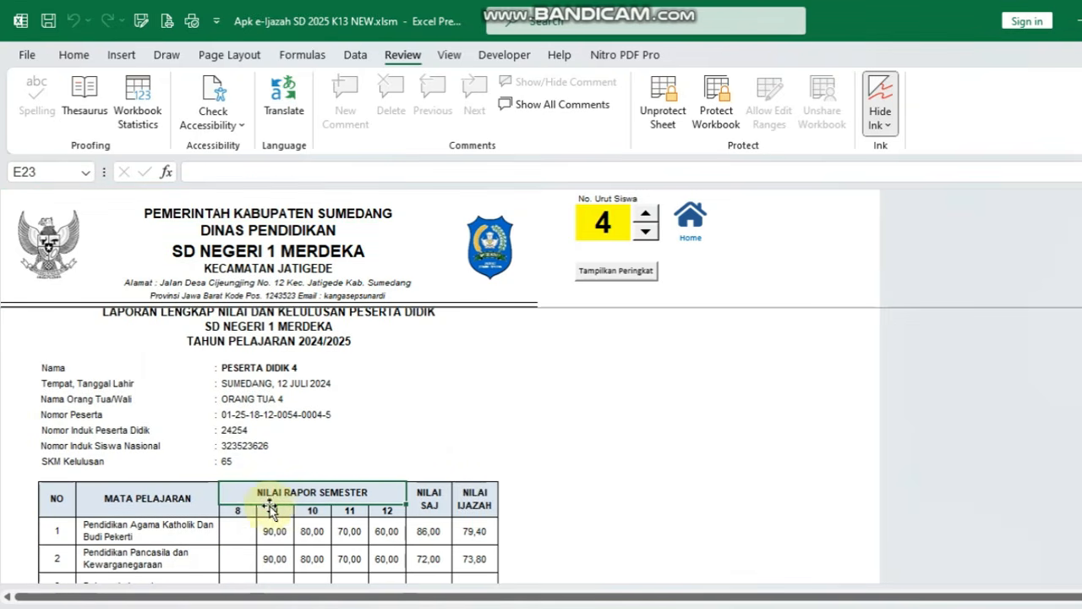
{"action": "left_click", "coordinate": [433, 506]}
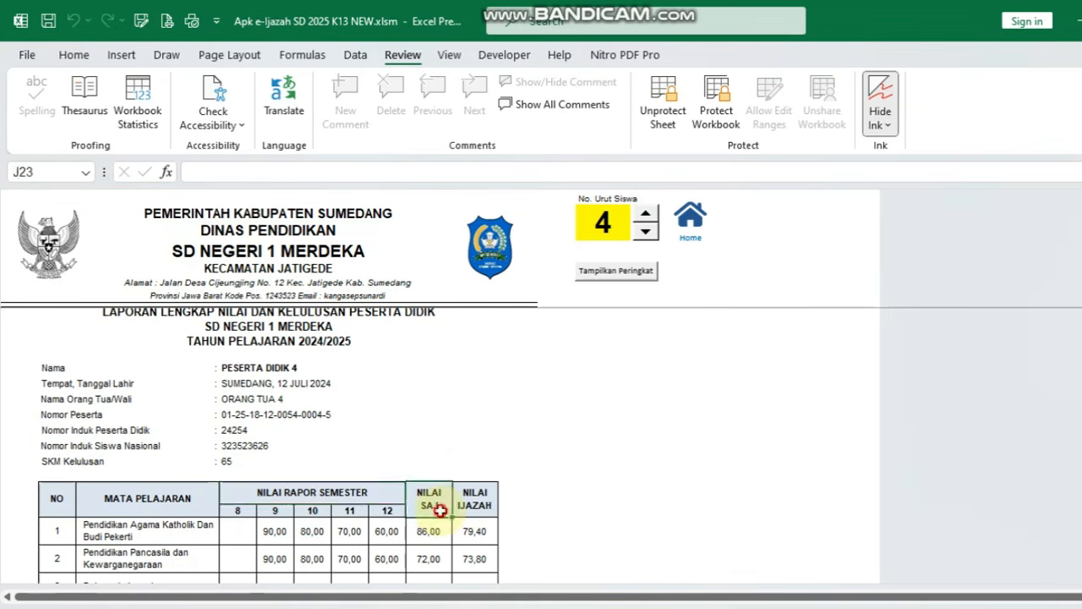
{"action": "scroll", "coordinate": [435, 508], "scroll_direction": "down", "scroll_amount": 2}
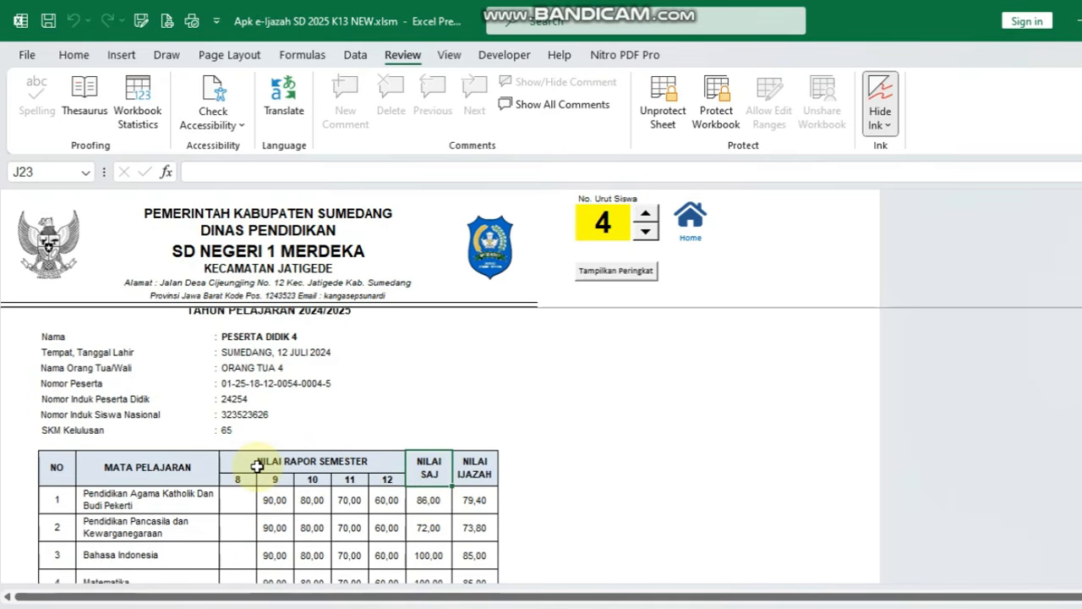
{"action": "left_click", "coordinate": [277, 467]}
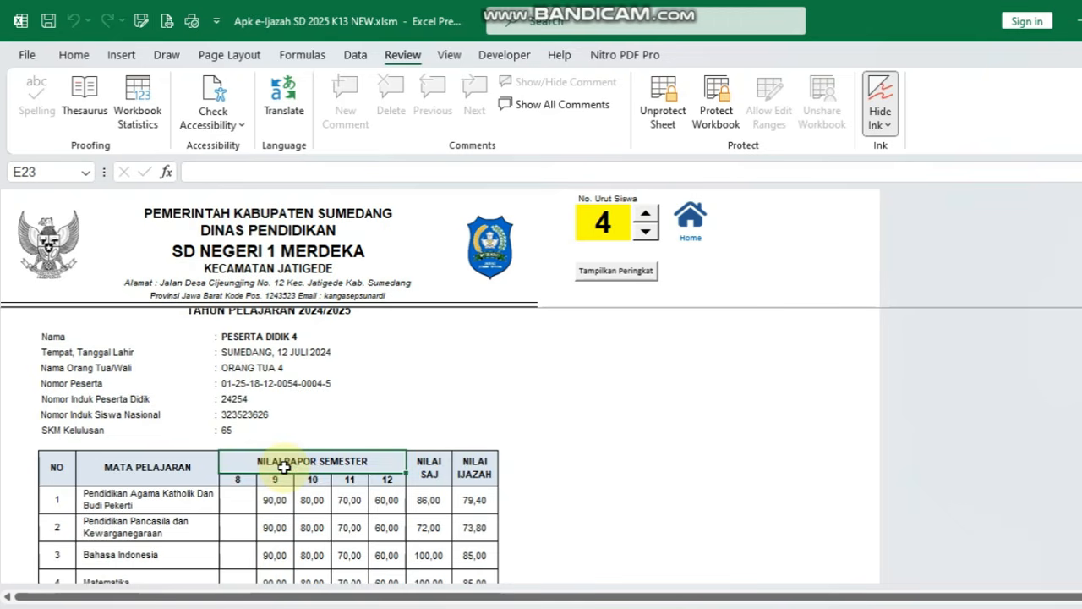
{"action": "left_click", "coordinate": [433, 474]}
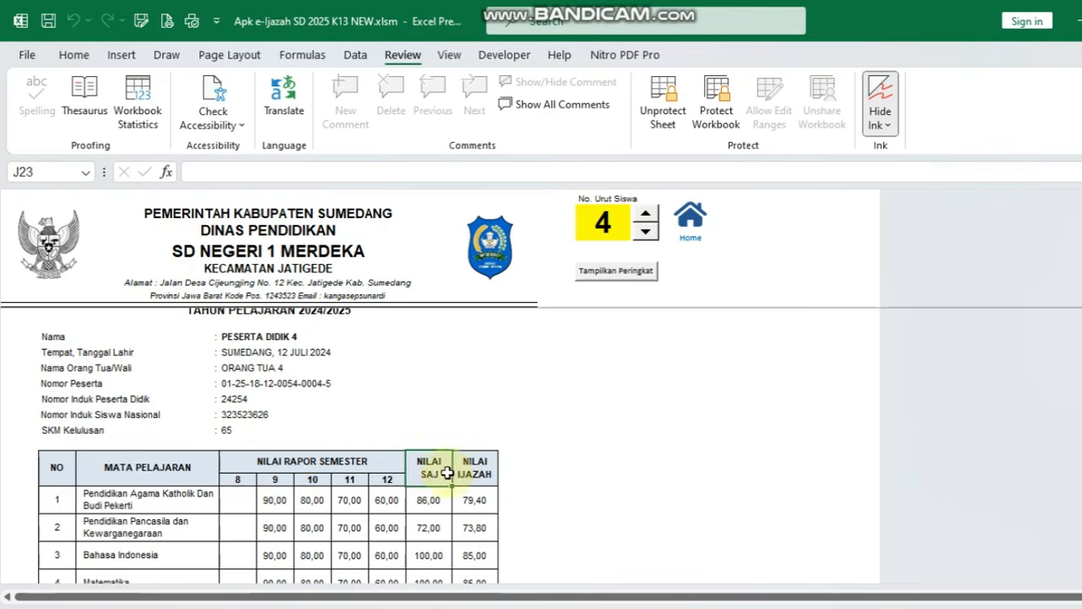
{"action": "left_click", "coordinate": [475, 468]}
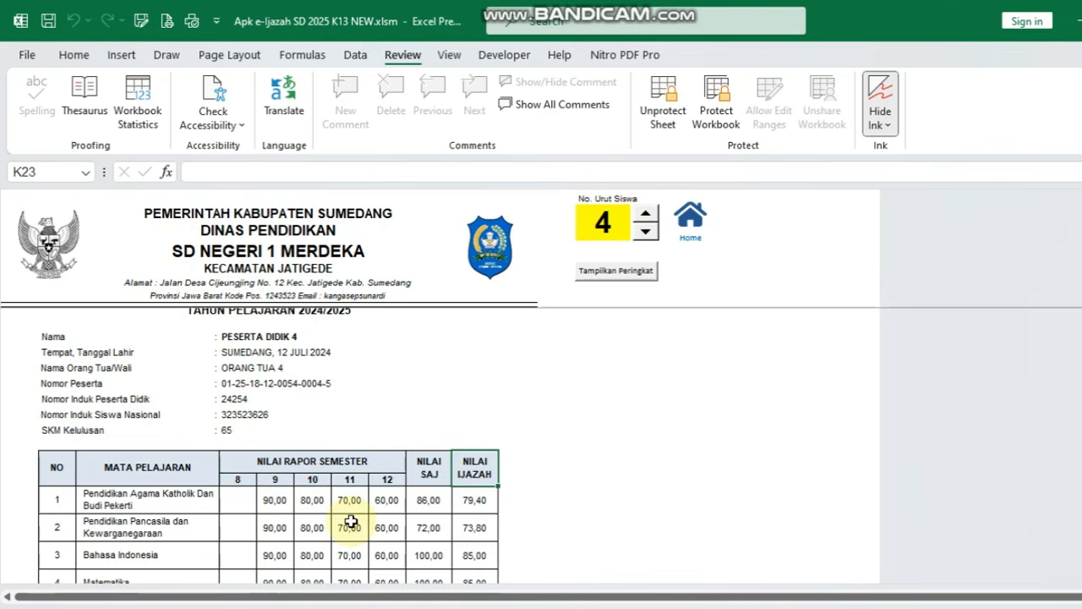
Step: Check the semester 8 to 12 column headings beneath Nilai Rapor Semester in the Laporan1 table
{"action": "scroll", "coordinate": [351, 522], "scroll_direction": "down", "scroll_amount": 1}
{"action": "left_click", "coordinate": [237, 480]}
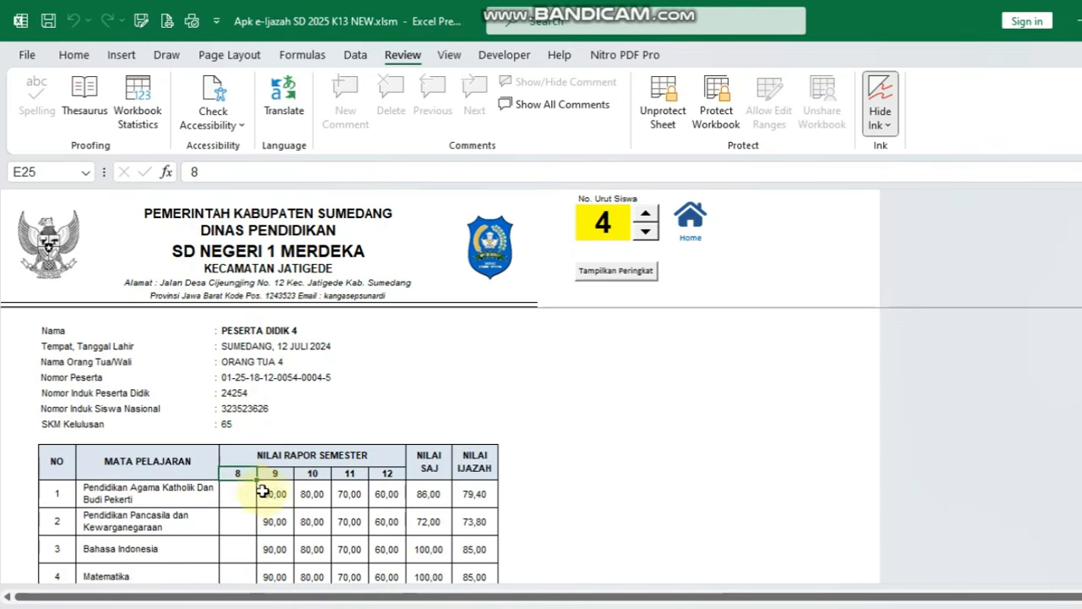
{"action": "left_click", "coordinate": [389, 473]}
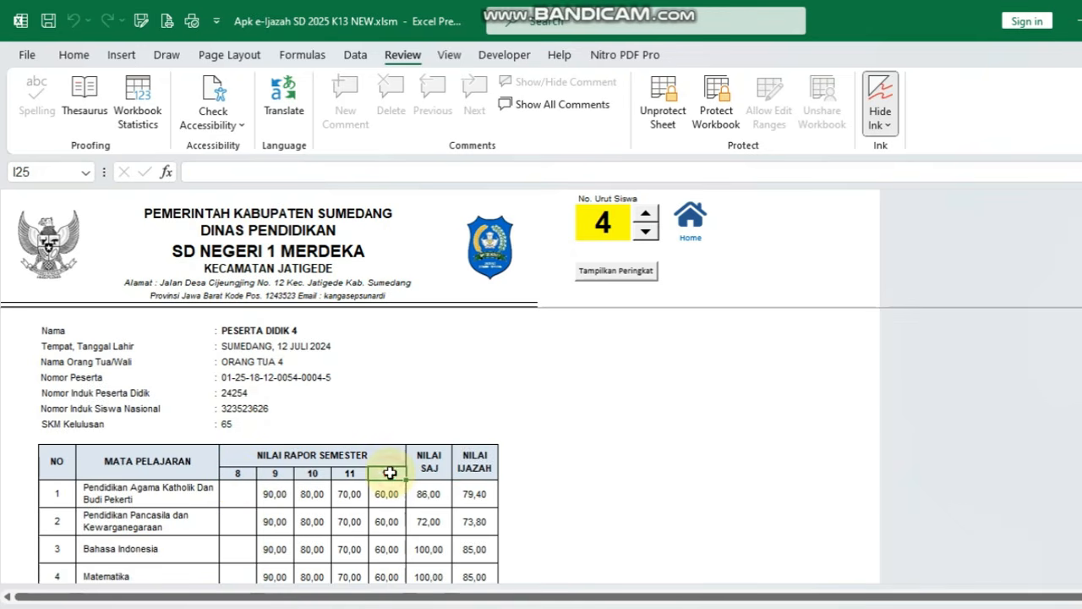
{"action": "left_click", "coordinate": [241, 474]}
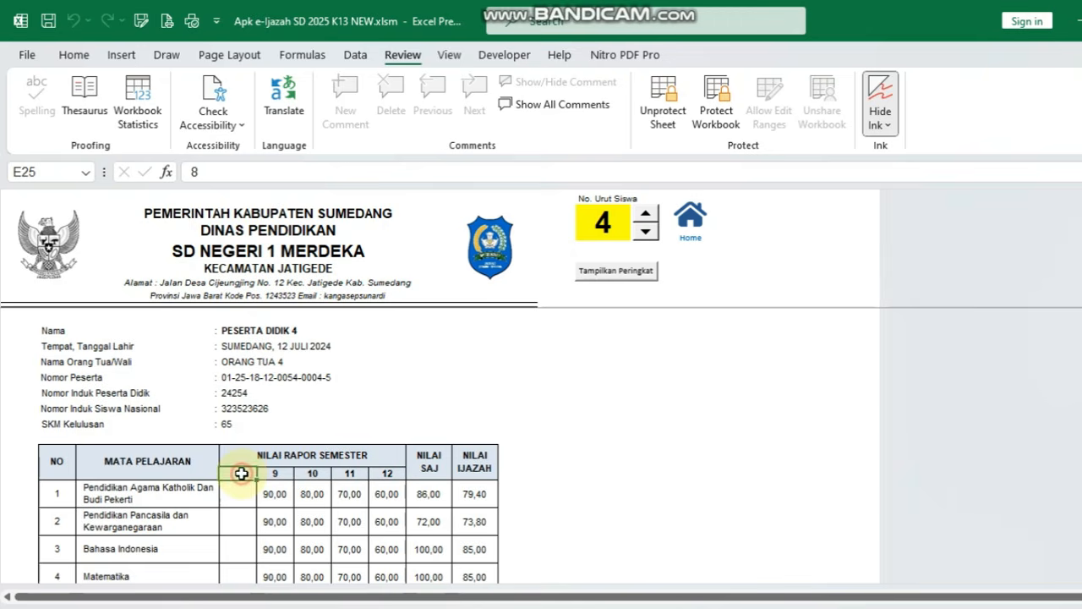
{"action": "left_click", "coordinate": [389, 473]}
{"action": "left_click", "coordinate": [242, 473]}
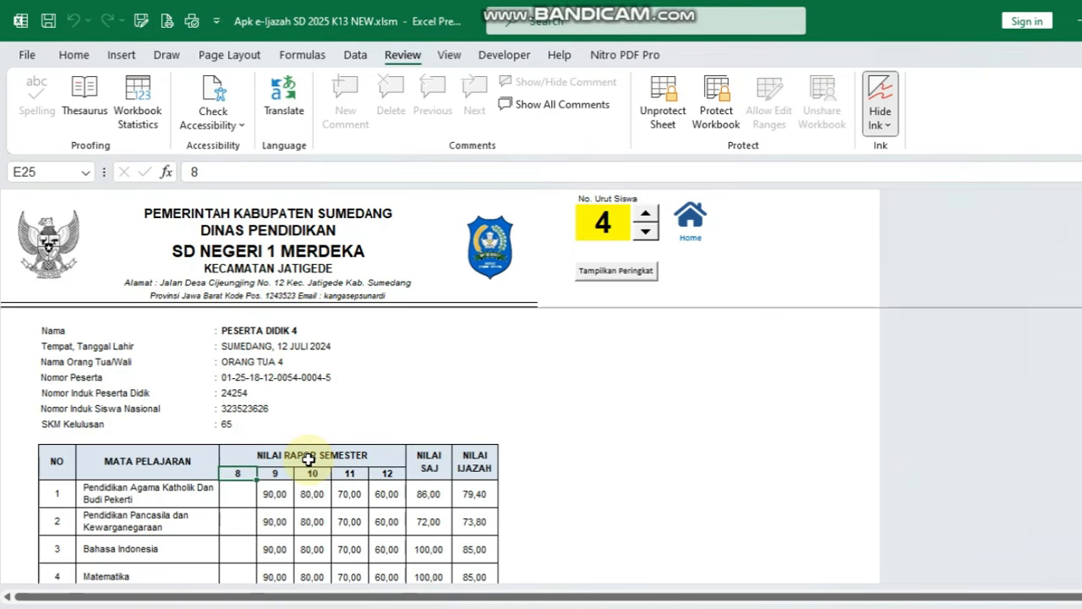
{"action": "key", "text": "Up"}
{"action": "key", "text": "Down"}
{"action": "key", "text": "Up"}
{"action": "key", "text": "Down"}
{"action": "key", "text": "Up"}
{"action": "key", "text": "Down"}
{"action": "key", "text": "Up"}
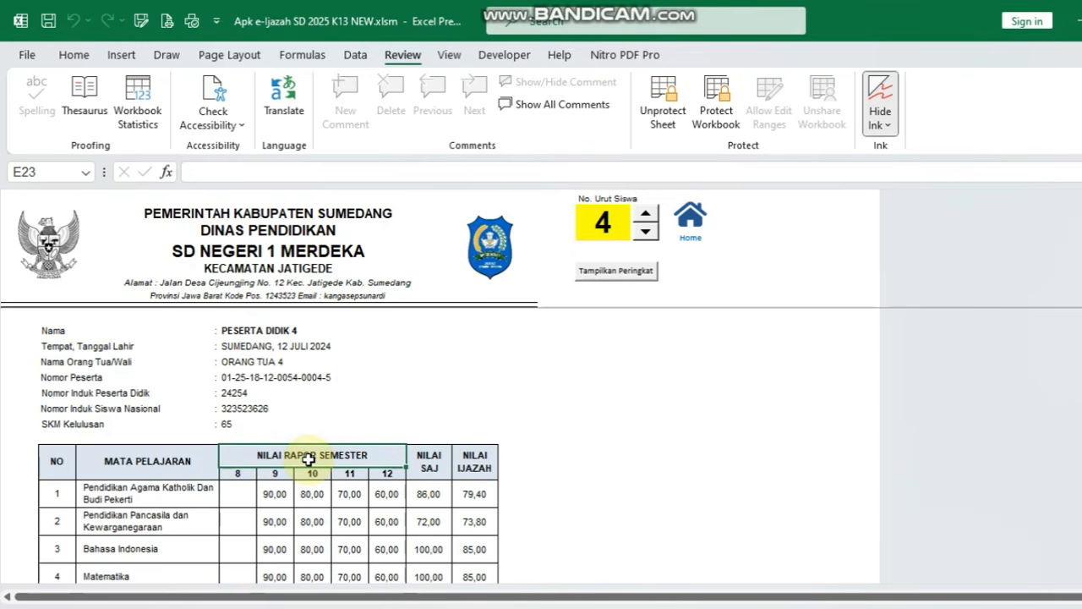
Step: Inspect the Rata-Rata row and the ranking line below the Laporan1 table, toggling the ranking's display off and on
{"action": "scroll", "coordinate": [309, 459], "scroll_direction": "down", "scroll_amount": 6}
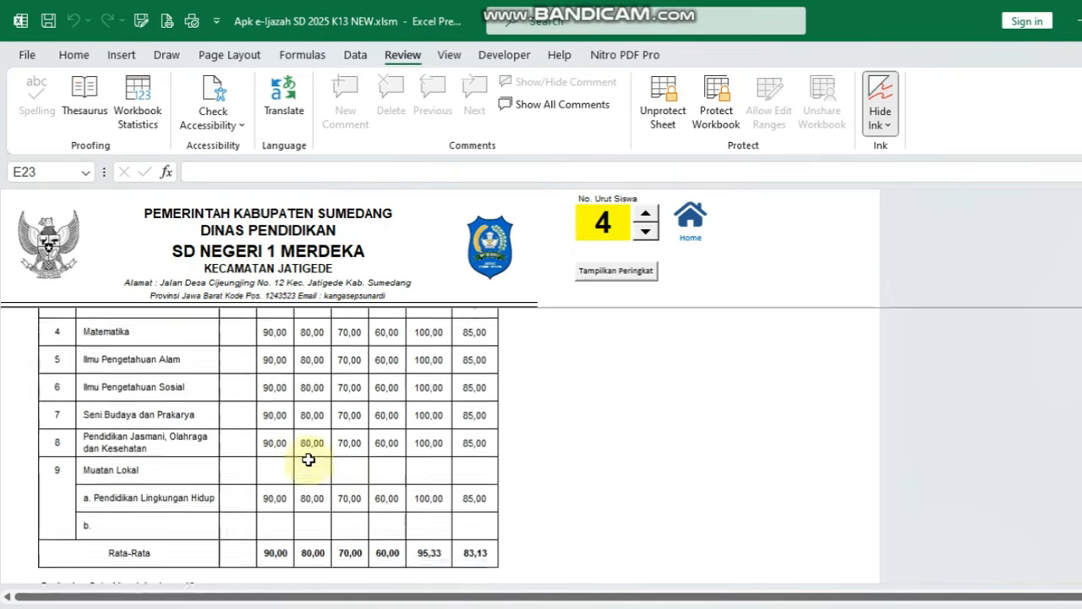
{"action": "scroll", "coordinate": [309, 460], "scroll_direction": "down", "scroll_amount": 3}
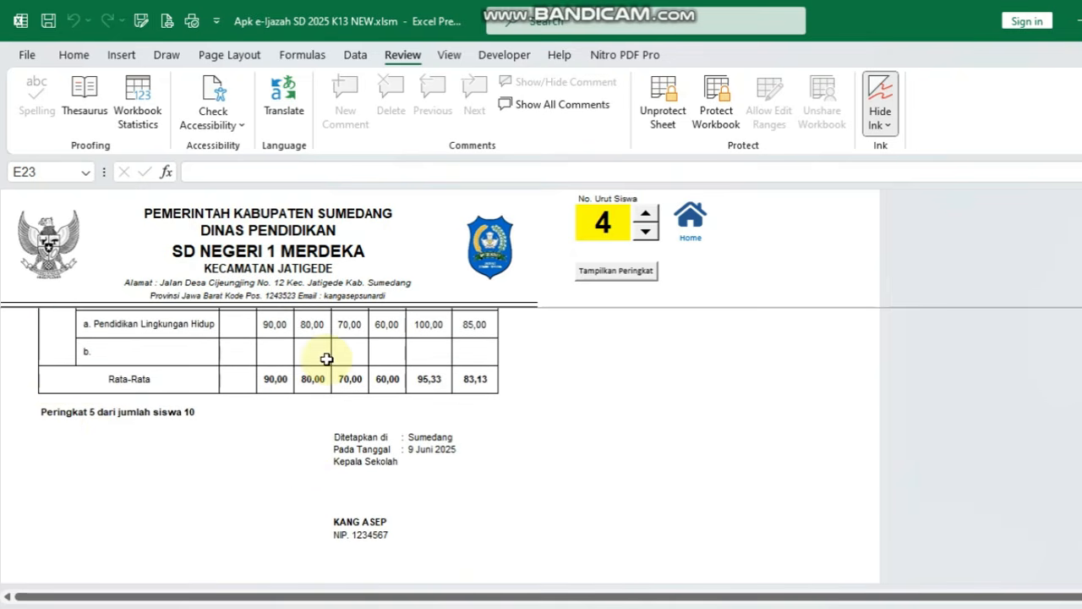
{"action": "left_click", "coordinate": [52, 414]}
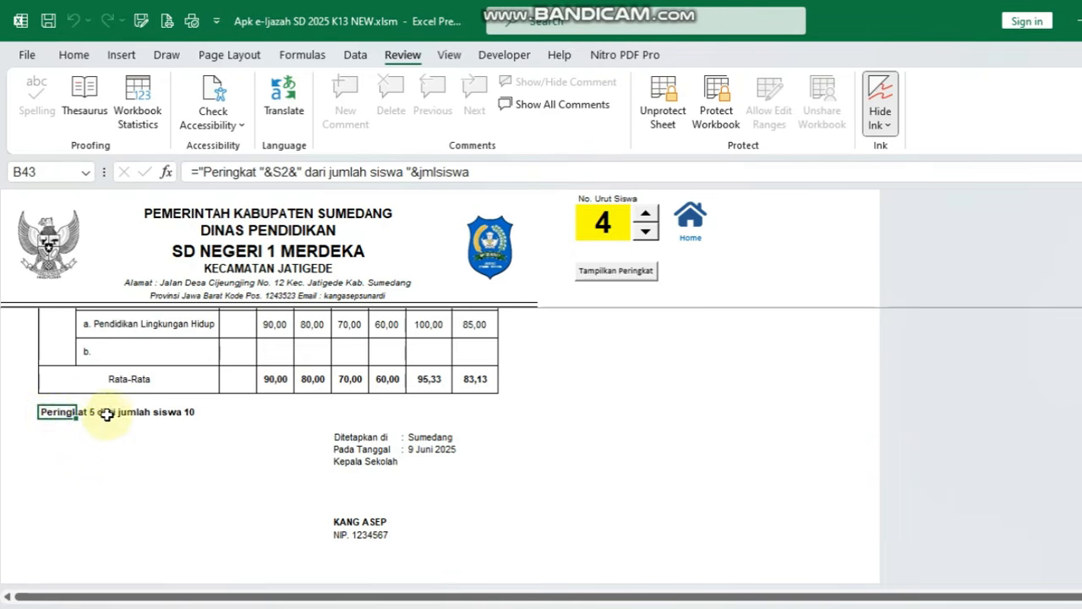
{"action": "left_click", "coordinate": [621, 285]}
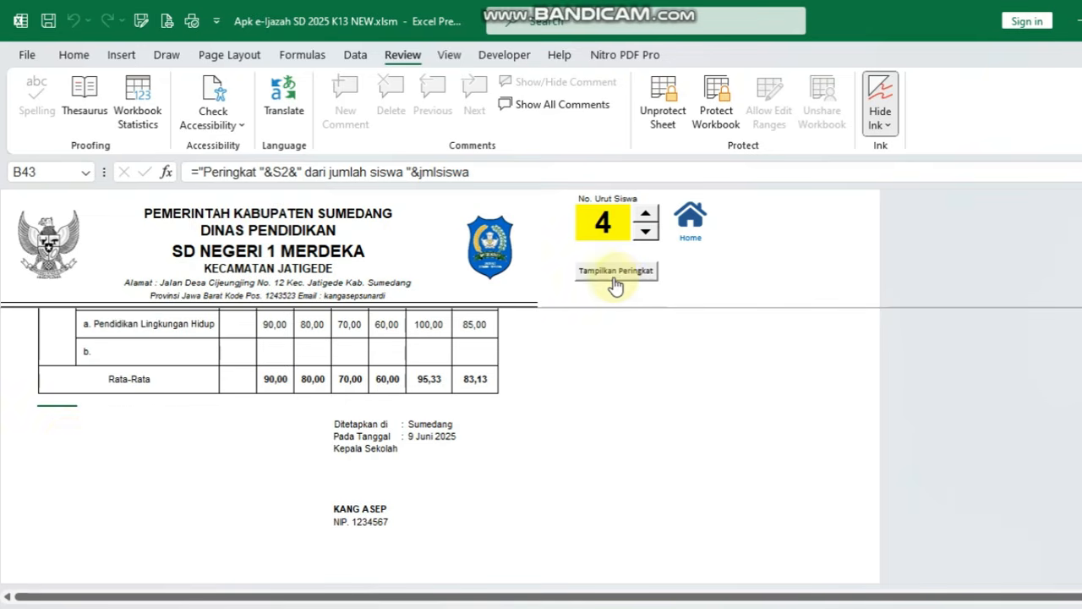
{"action": "left_click", "coordinate": [607, 279]}
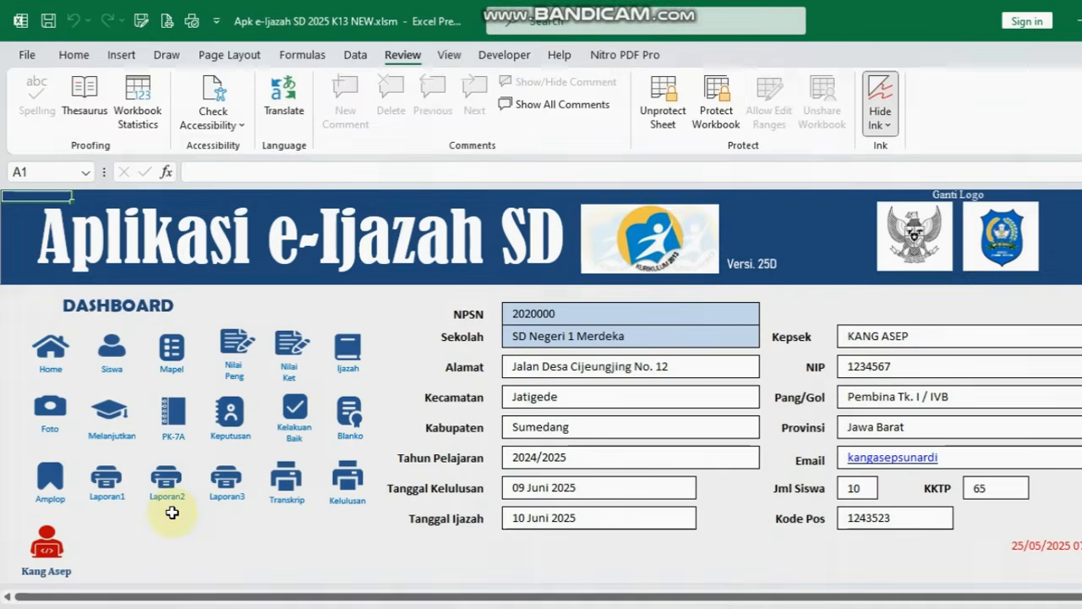
Step: Open Laporan2, examine its Nilai Rapor Semester and Rerata Nilai Rapor columns, and return to the dashboard
{"action": "left_click", "coordinate": [164, 494]}
{"action": "scroll", "coordinate": [358, 508], "scroll_direction": "down", "scroll_amount": 1}
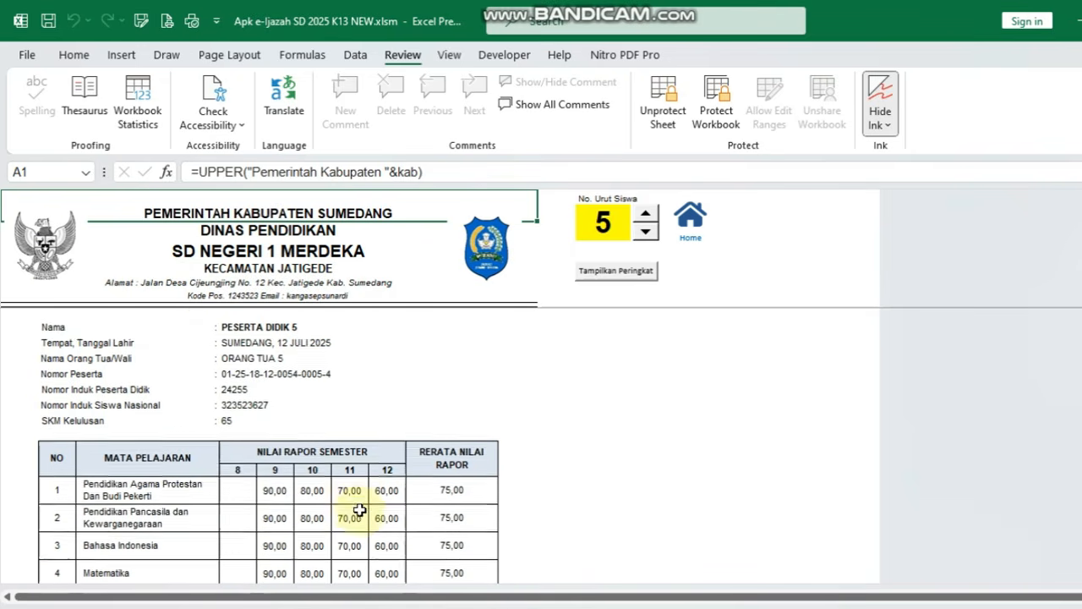
{"action": "left_click", "coordinate": [235, 449]}
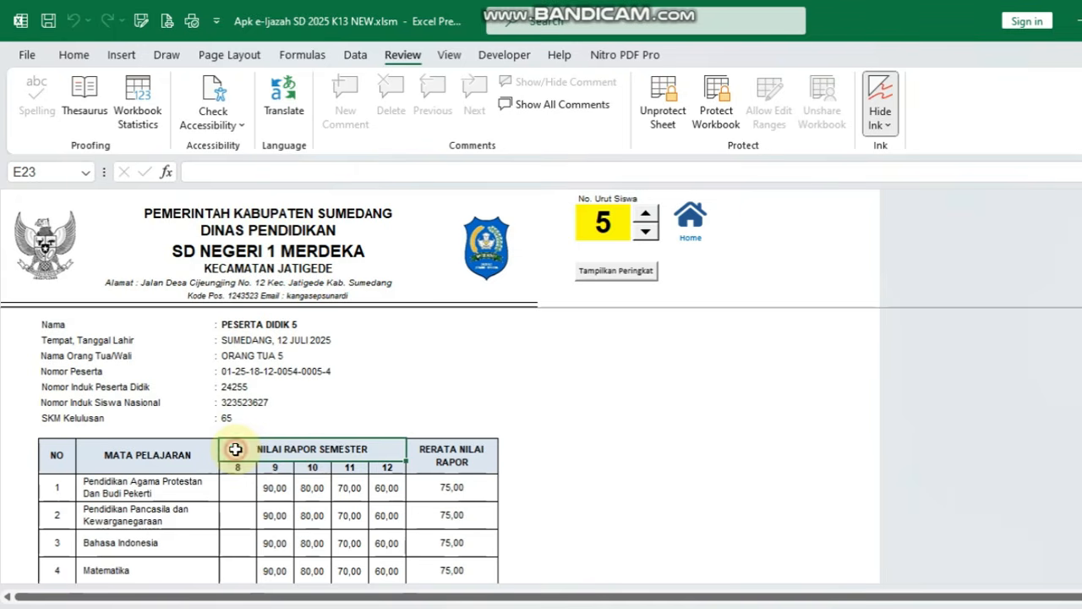
{"action": "left_click", "coordinate": [451, 455]}
{"action": "scroll", "coordinate": [451, 457], "scroll_direction": "down", "scroll_amount": 1}
{"action": "scroll", "coordinate": [453, 461], "scroll_direction": "down", "scroll_amount": 1}
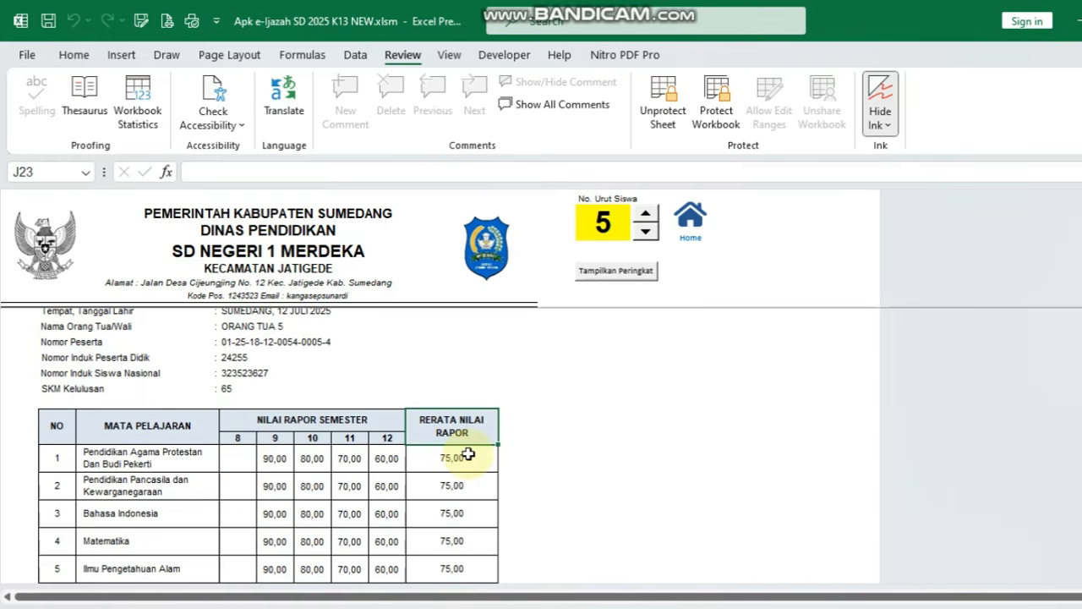
{"action": "scroll", "coordinate": [450, 428], "scroll_direction": "down", "scroll_amount": 3}
{"action": "scroll", "coordinate": [449, 430], "scroll_direction": "up", "scroll_amount": 2}
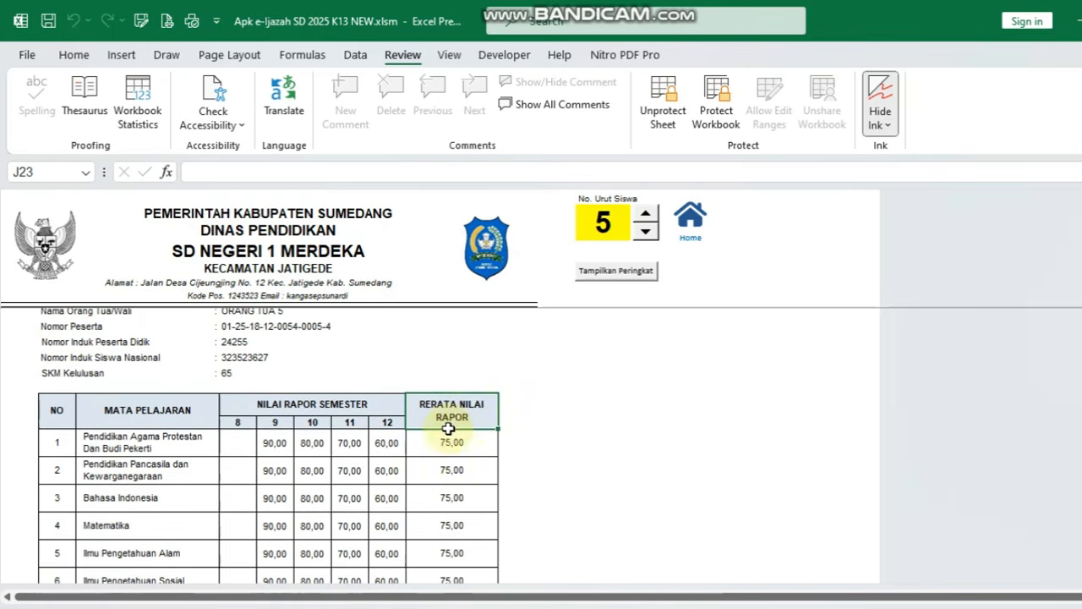
{"action": "left_click", "coordinate": [689, 230]}
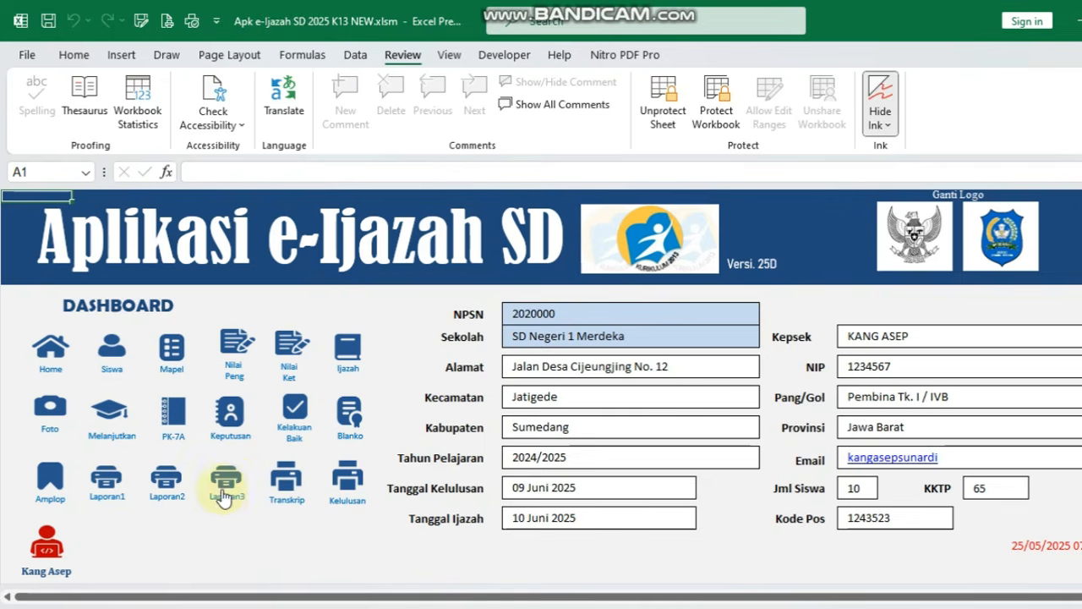
Step: Open Laporan3 from the dashboard and examine its semester 9 to 12 scores and Rerata Nilai Rapor column
{"action": "left_click", "coordinate": [226, 484]}
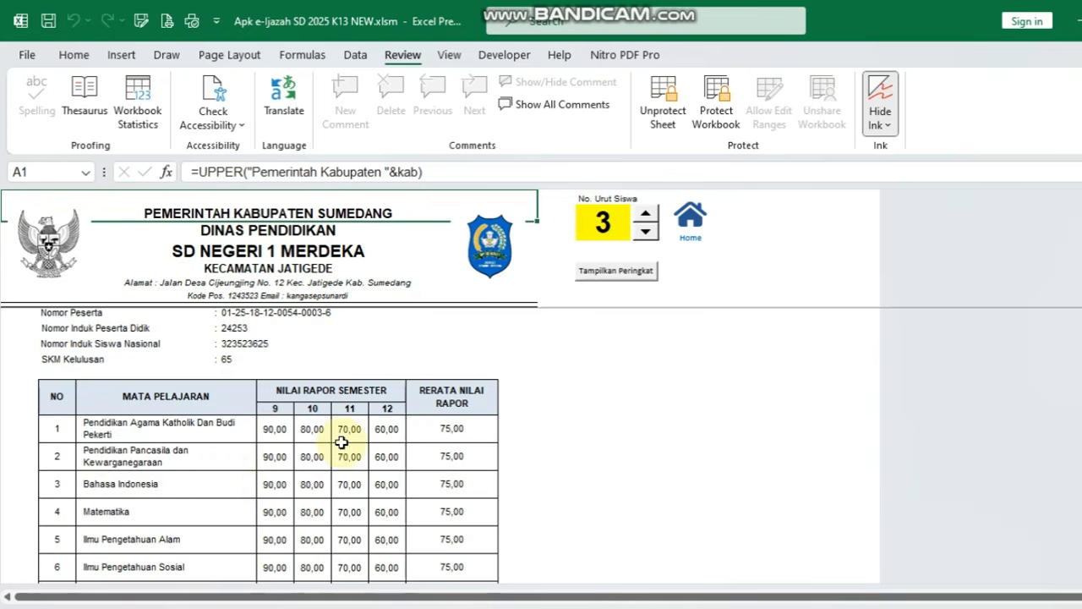
{"action": "scroll", "coordinate": [418, 442], "scroll_direction": "up", "scroll_amount": 2}
{"action": "scroll", "coordinate": [341, 442], "scroll_direction": "up", "scroll_amount": 2}
{"action": "scroll", "coordinate": [338, 443], "scroll_direction": "down", "scroll_amount": 2}
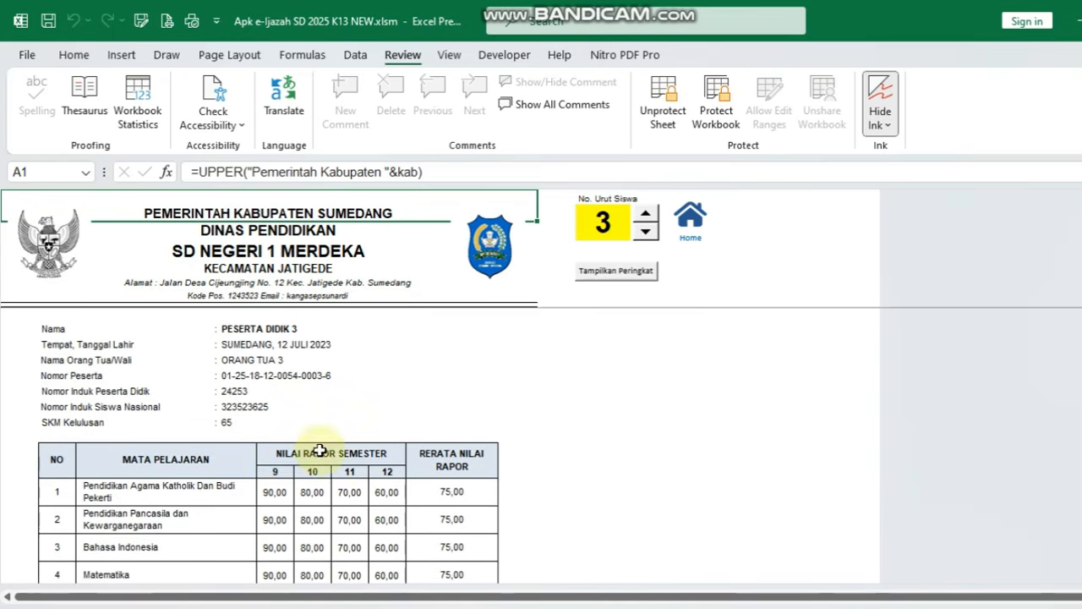
{"action": "scroll", "coordinate": [290, 461], "scroll_direction": "down", "scroll_amount": 1}
{"action": "left_click", "coordinate": [290, 458]}
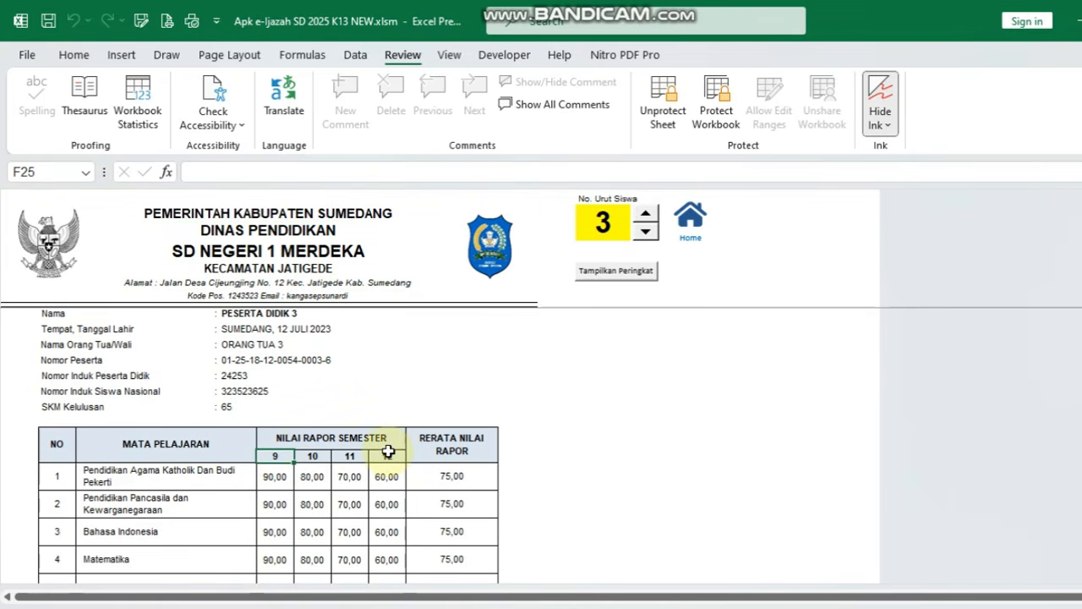
{"action": "left_click", "coordinate": [442, 450]}
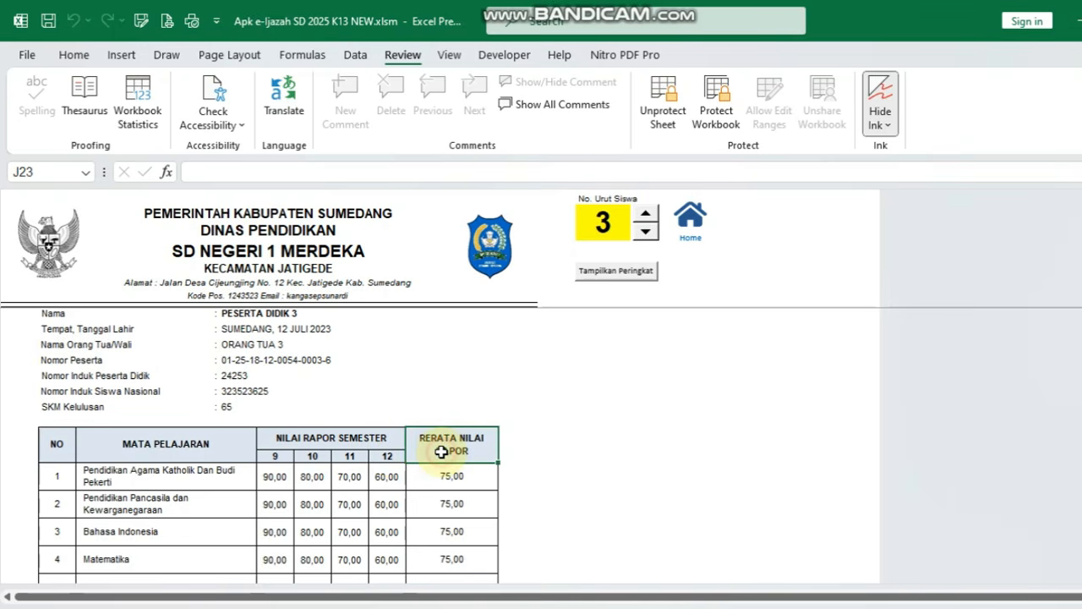
{"action": "scroll", "coordinate": [441, 452], "scroll_direction": "down", "scroll_amount": 1}
{"action": "scroll", "coordinate": [441, 452], "scroll_direction": "down", "scroll_amount": 2}
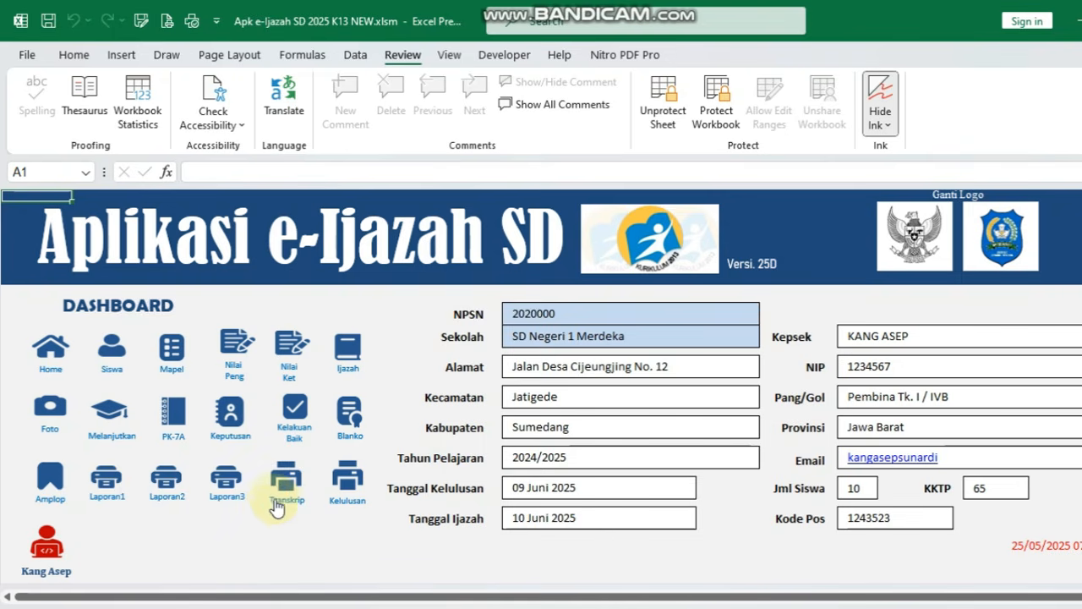
Step: Open the Transkrip sheet from the dashboard and examine its title, letter number and subject score table
{"action": "left_click", "coordinate": [283, 483]}
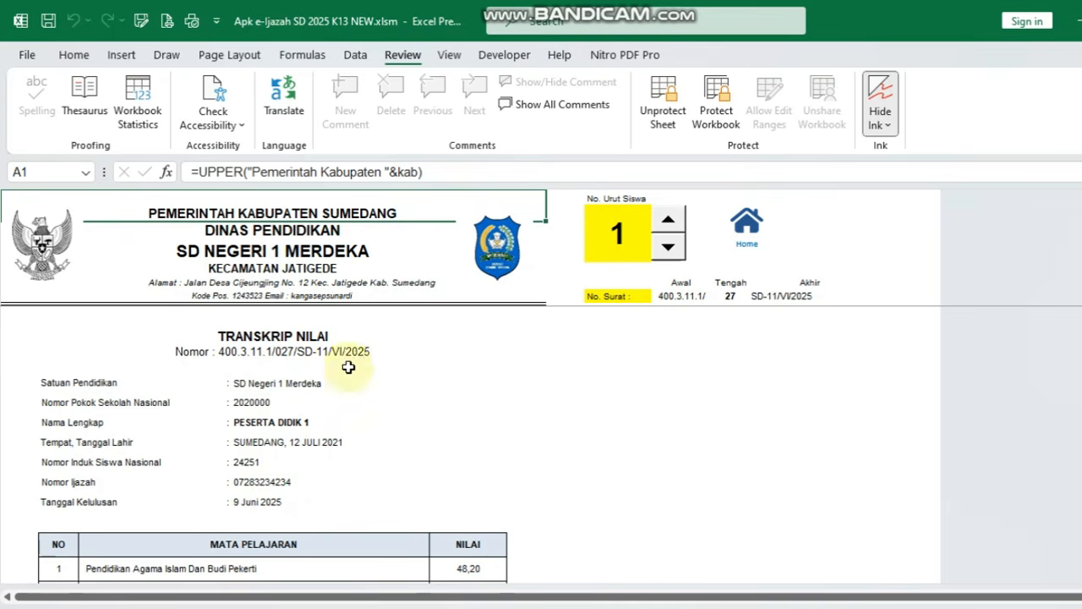
{"action": "left_click", "coordinate": [281, 339]}
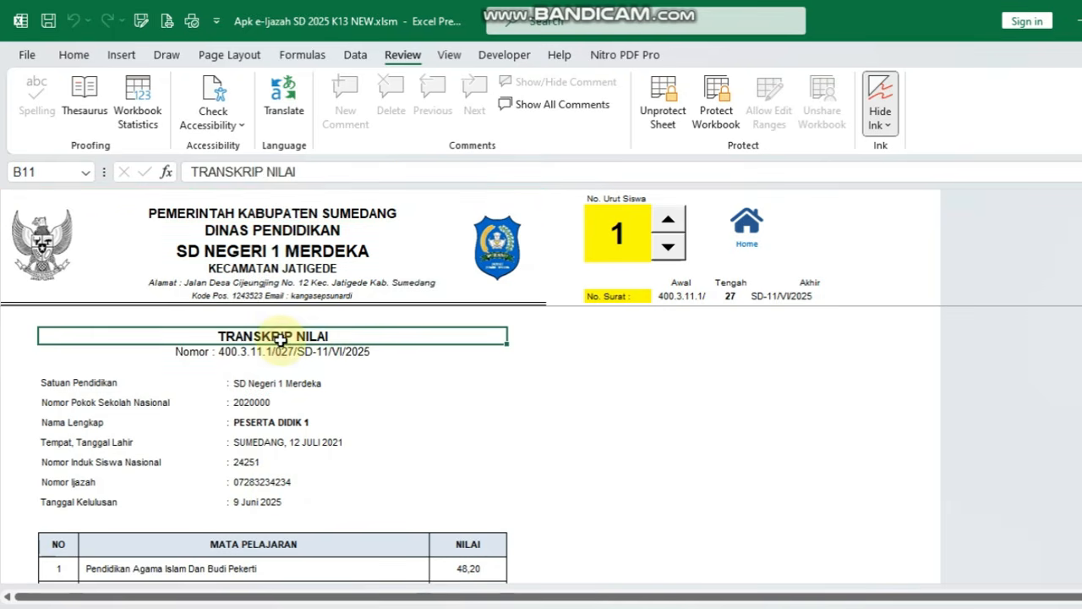
{"action": "scroll", "coordinate": [279, 452], "scroll_direction": "down", "scroll_amount": 3}
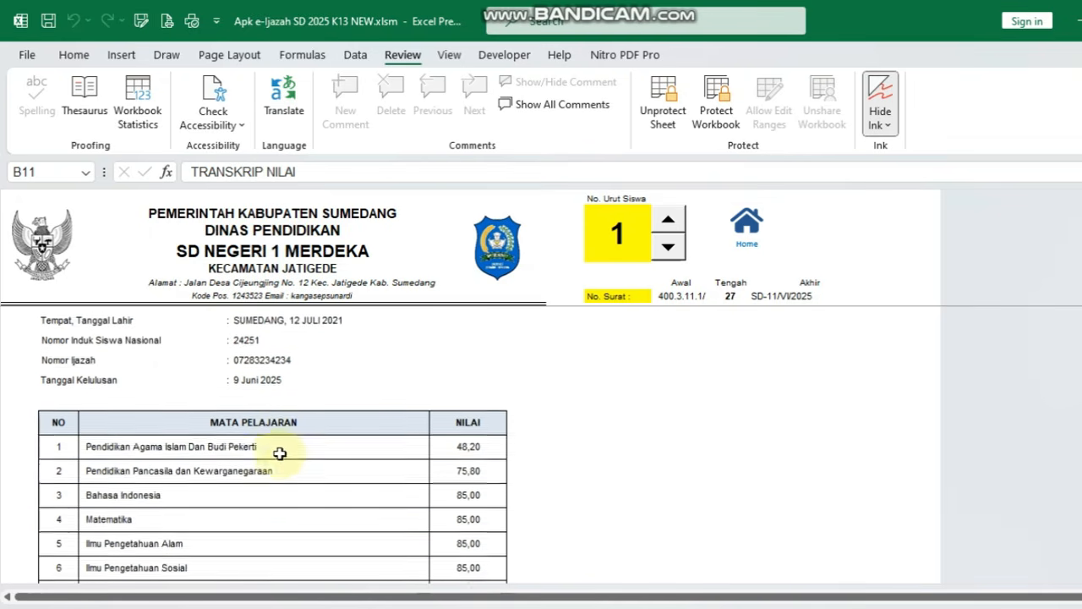
{"action": "scroll", "coordinate": [280, 454], "scroll_direction": "down", "scroll_amount": 3}
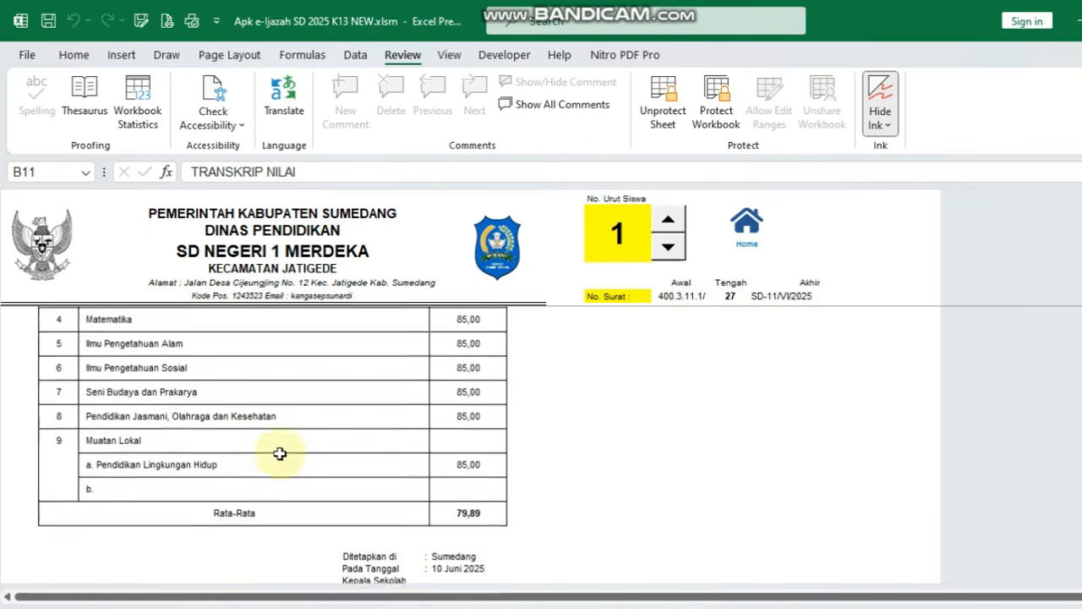
{"action": "scroll", "coordinate": [280, 454], "scroll_direction": "up", "scroll_amount": 4}
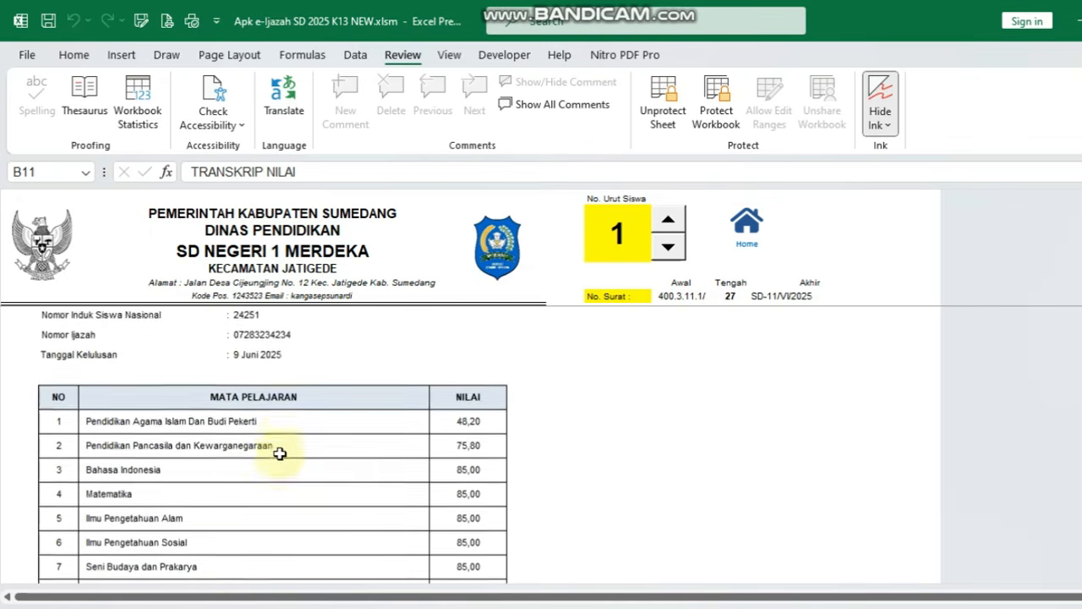
{"action": "scroll", "coordinate": [279, 452], "scroll_direction": "up", "scroll_amount": 1}
{"action": "left_click", "coordinate": [261, 355]}
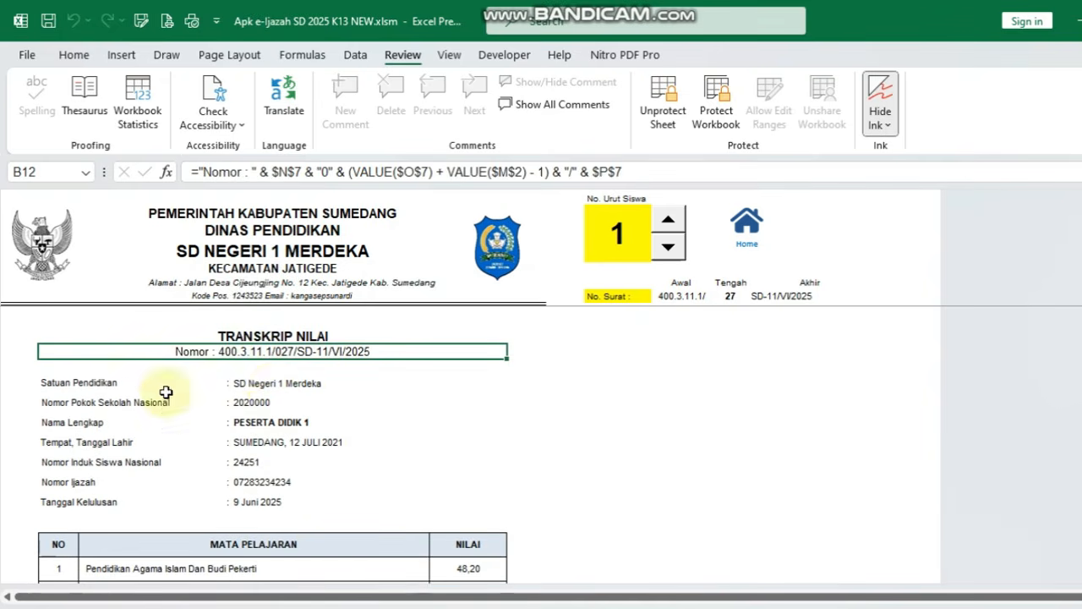
{"action": "scroll", "coordinate": [267, 544], "scroll_direction": "down", "scroll_amount": 4}
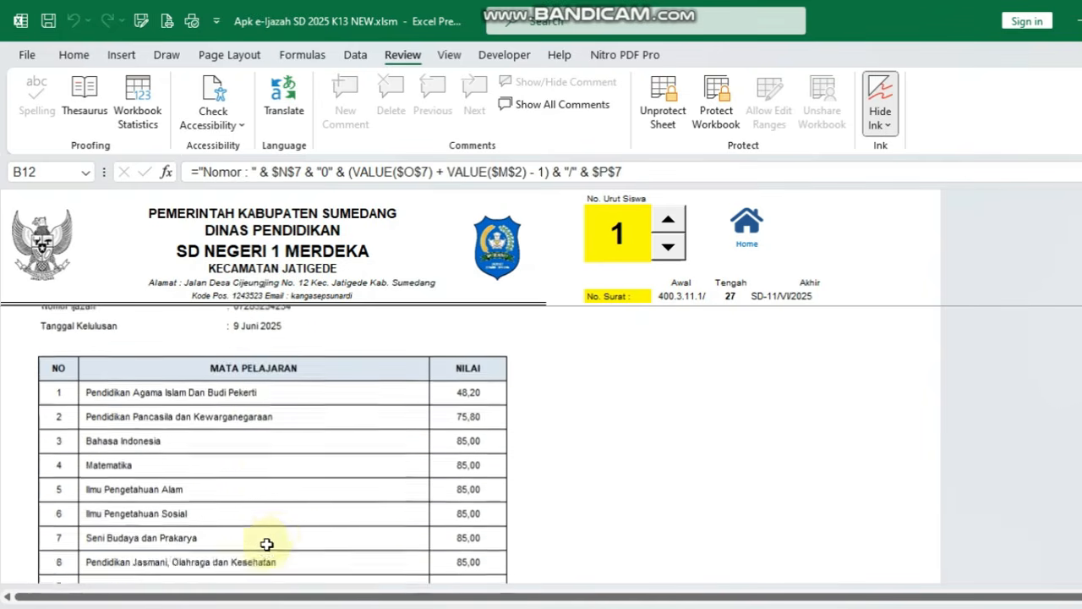
{"action": "scroll", "coordinate": [266, 544], "scroll_direction": "down", "scroll_amount": 1}
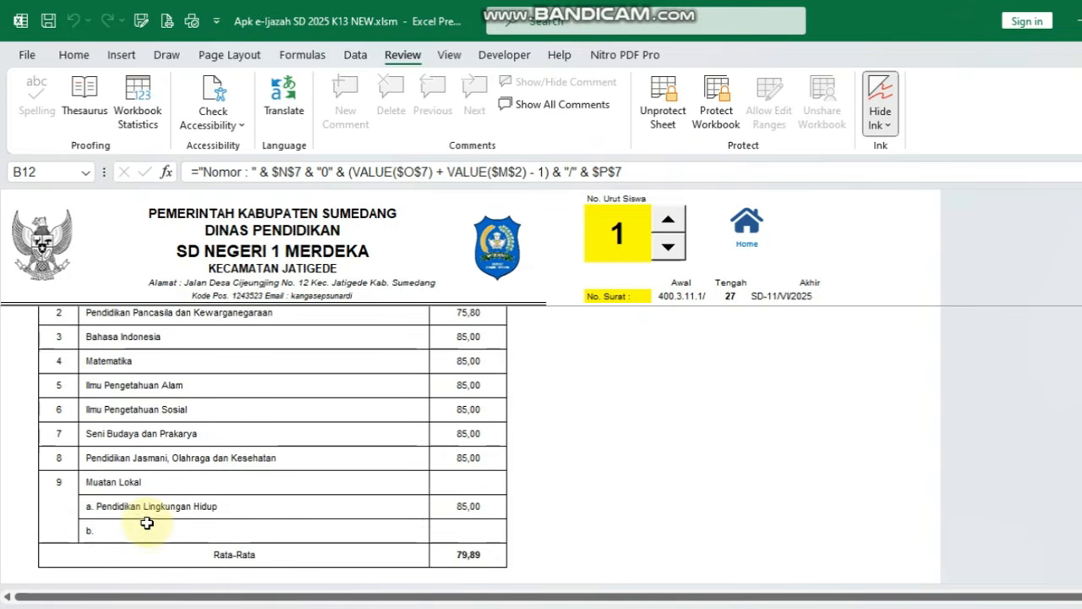
Step: Inspect the Muatan Lokal entry and its sub-row a in the transcript table, and return to the dashboard
{"action": "left_click", "coordinate": [66, 487]}
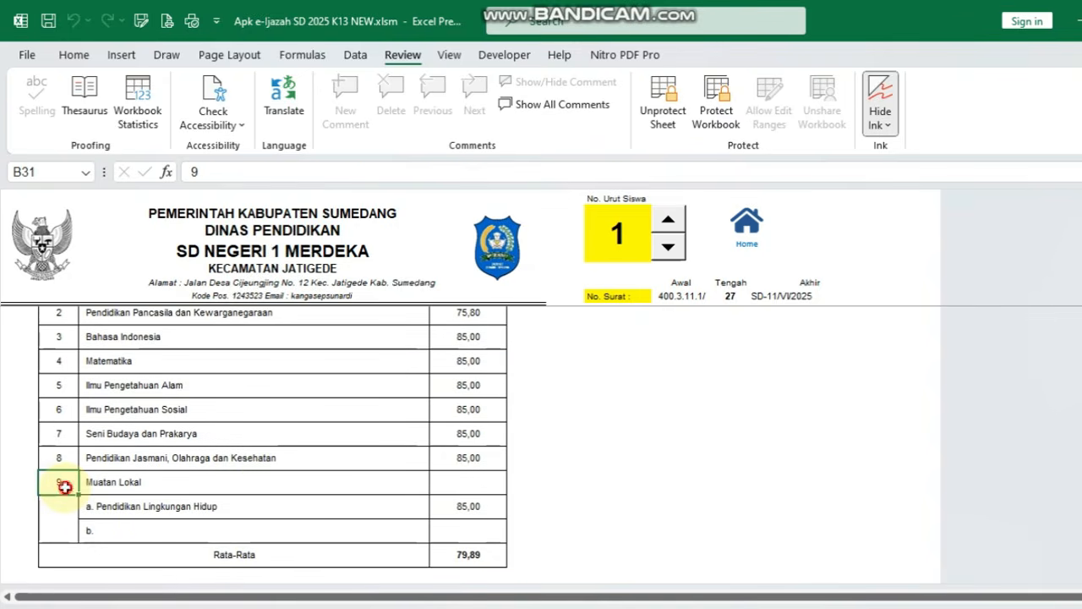
{"action": "left_click_drag", "start_coordinate": [55, 484], "coordinate": [313, 502]}
{"action": "left_click", "coordinate": [118, 488]}
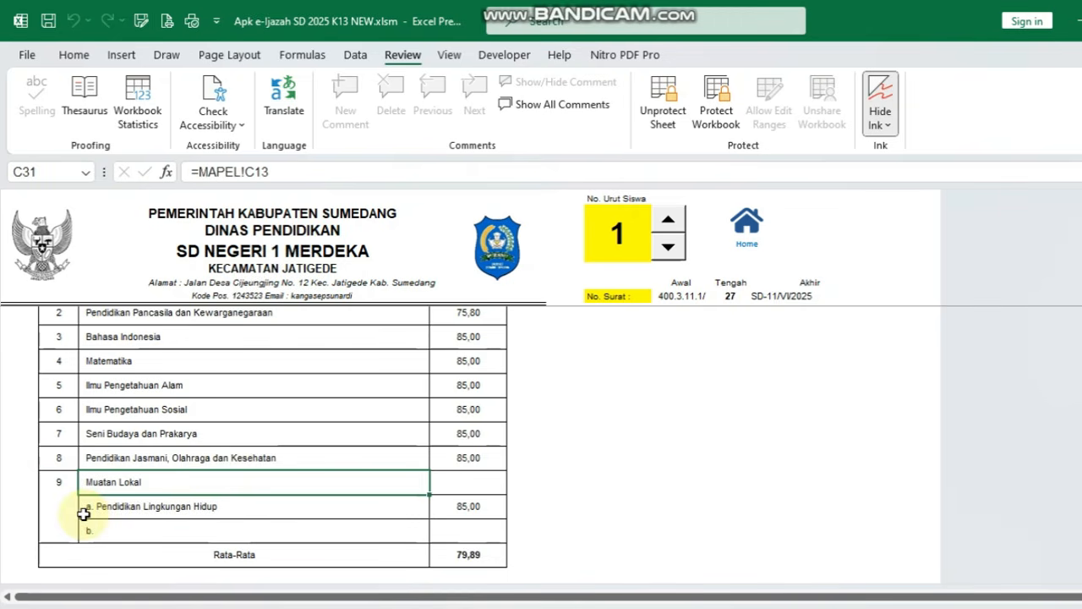
{"action": "left_click", "coordinate": [142, 507]}
{"action": "key", "text": "Up"}
{"action": "key", "text": "Down"}
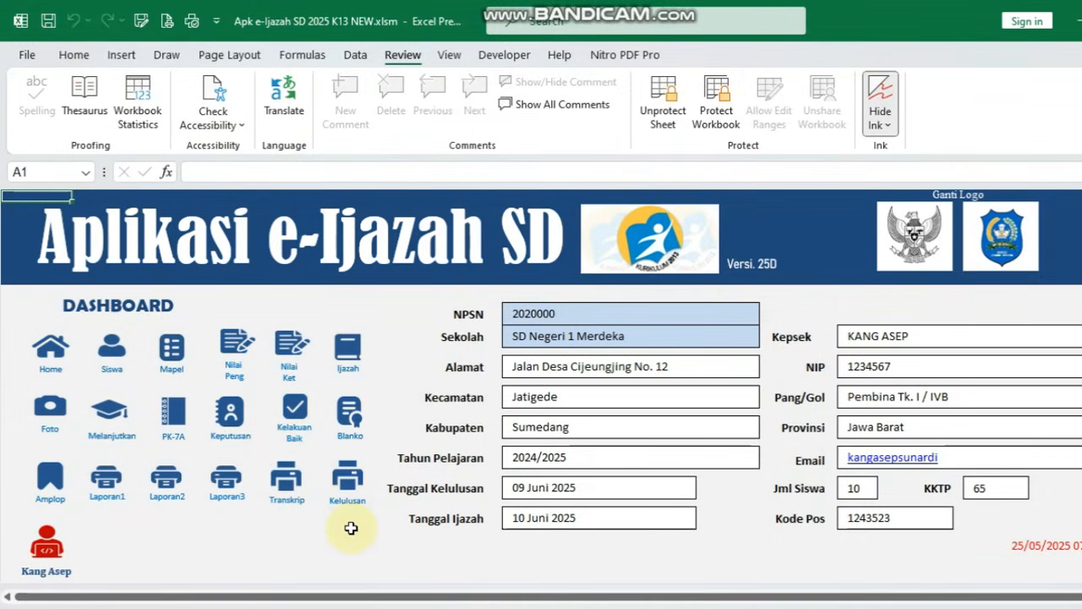
Step: Open the Kelulusan sheet from the dashboard and check the Surat Keterangan Lulus title, school year and letter number lines
{"action": "left_click", "coordinate": [348, 477]}
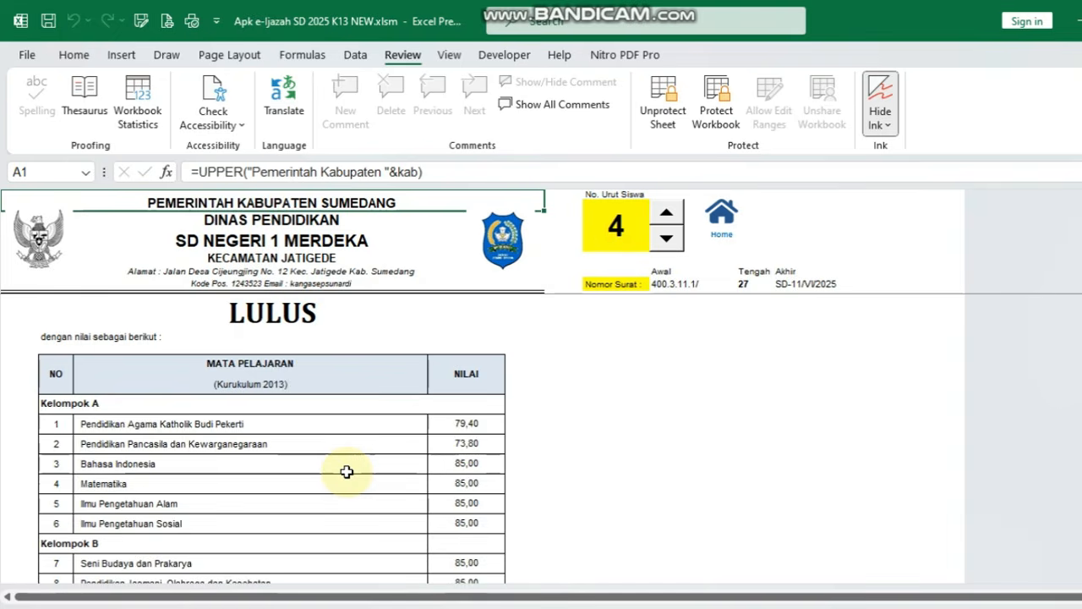
{"action": "scroll", "coordinate": [346, 471], "scroll_direction": "up", "scroll_amount": 8}
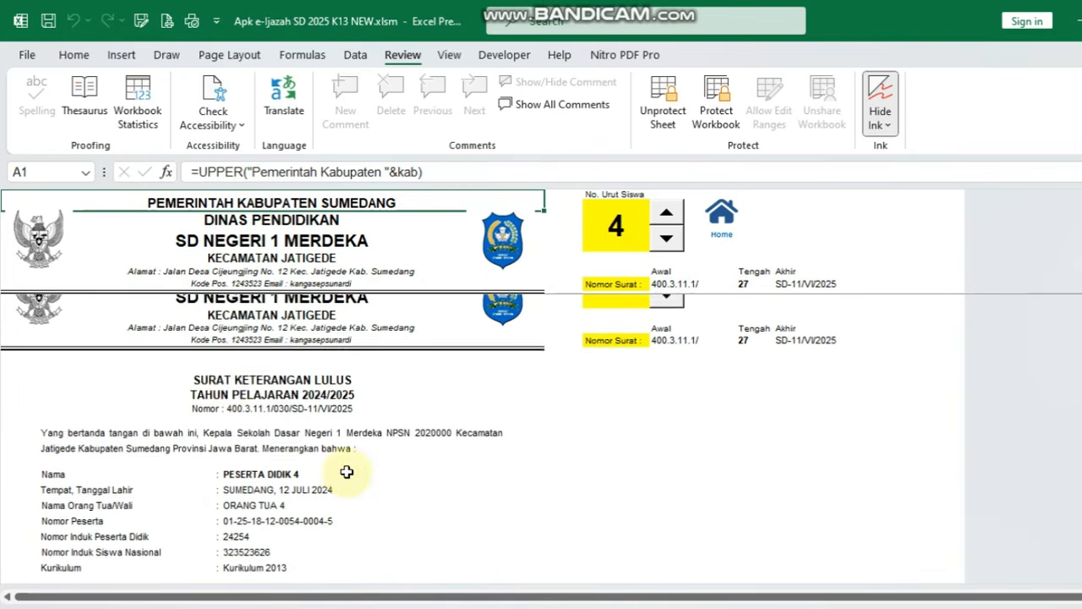
{"action": "left_click", "coordinate": [231, 325]}
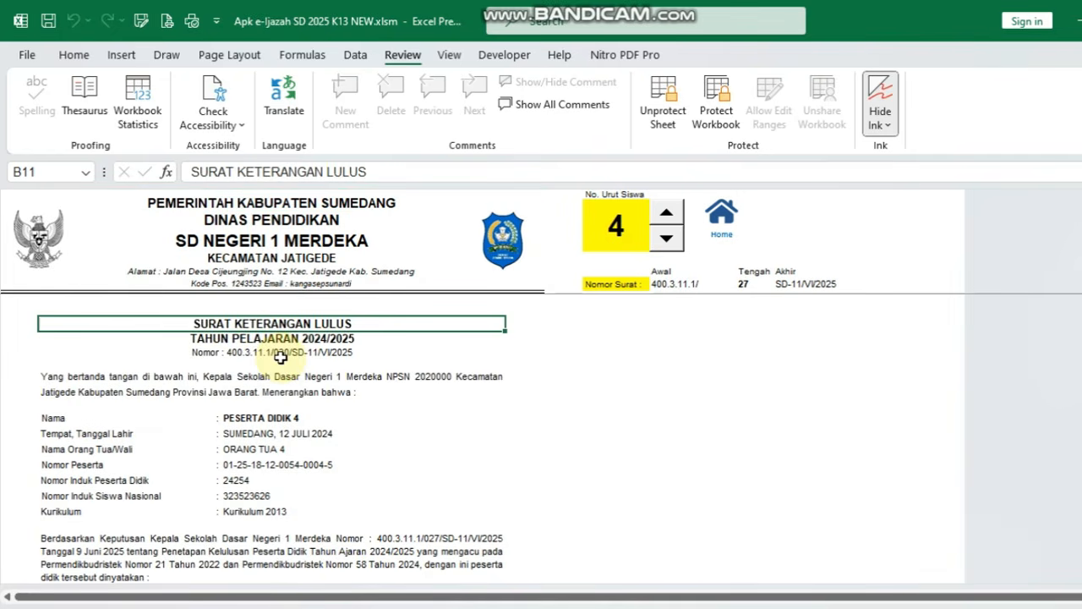
{"action": "key", "text": "Down"}
{"action": "key", "text": "Up"}
{"action": "key", "text": "Down"}
{"action": "key", "text": "Down"}
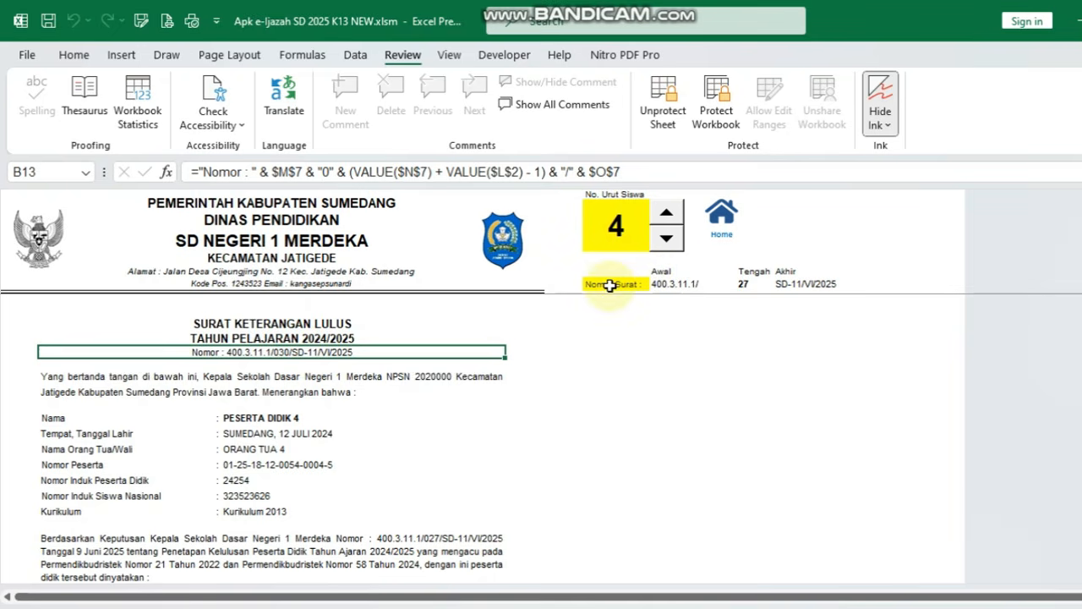
Step: Inspect the Awal, Tengah and Akhir parts of Nomor Surat and the letter number line that combines them
{"action": "left_click_drag", "start_coordinate": [610, 285], "coordinate": [791, 282]}
{"action": "left_click", "coordinate": [795, 283]}
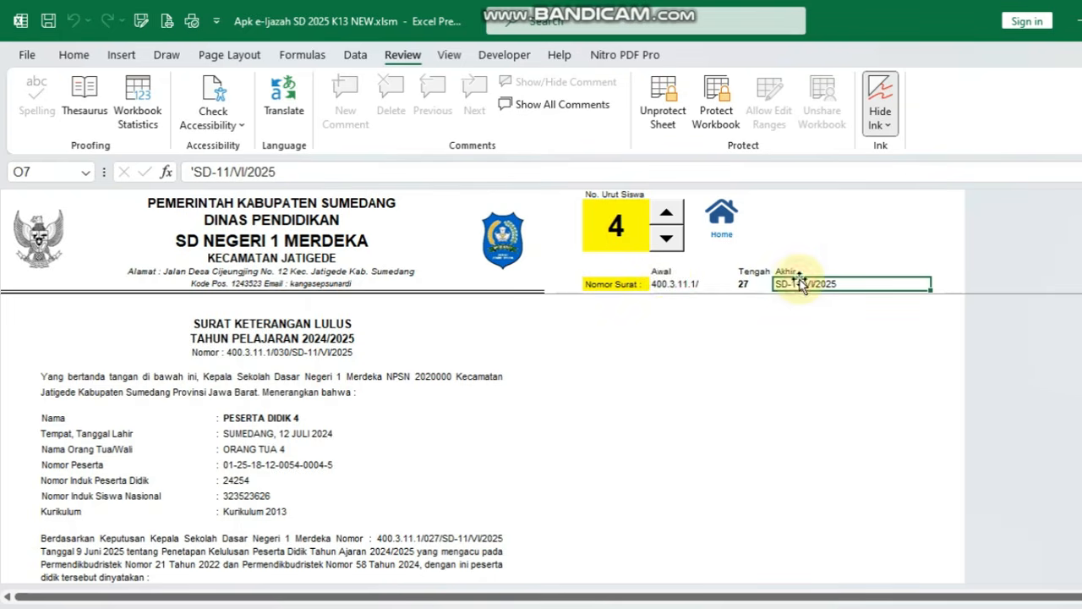
{"action": "left_click", "coordinate": [666, 271]}
{"action": "left_click", "coordinate": [666, 283]}
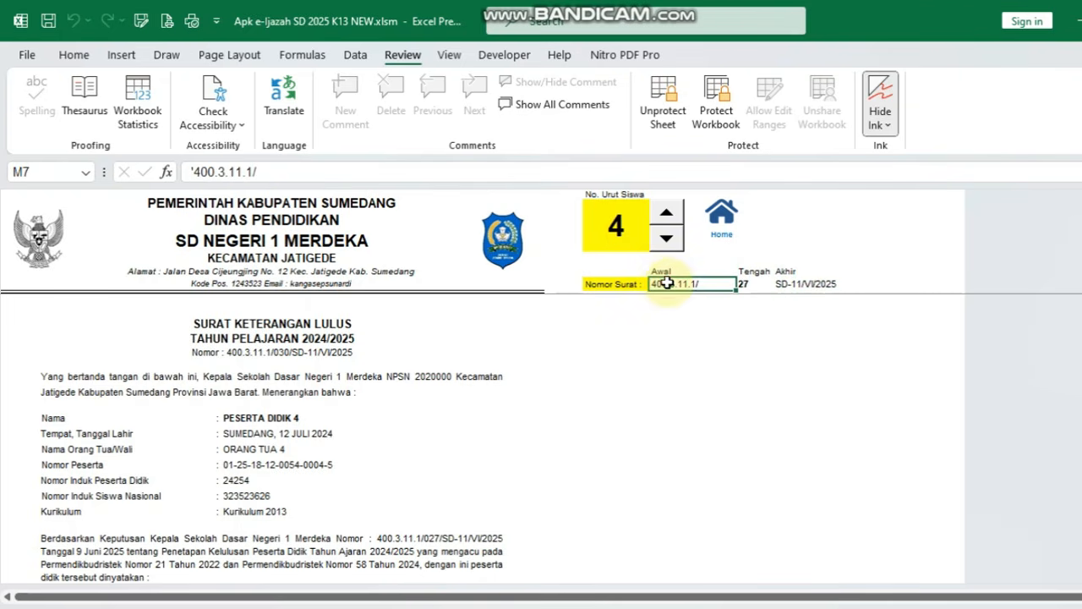
{"action": "left_click", "coordinate": [754, 270]}
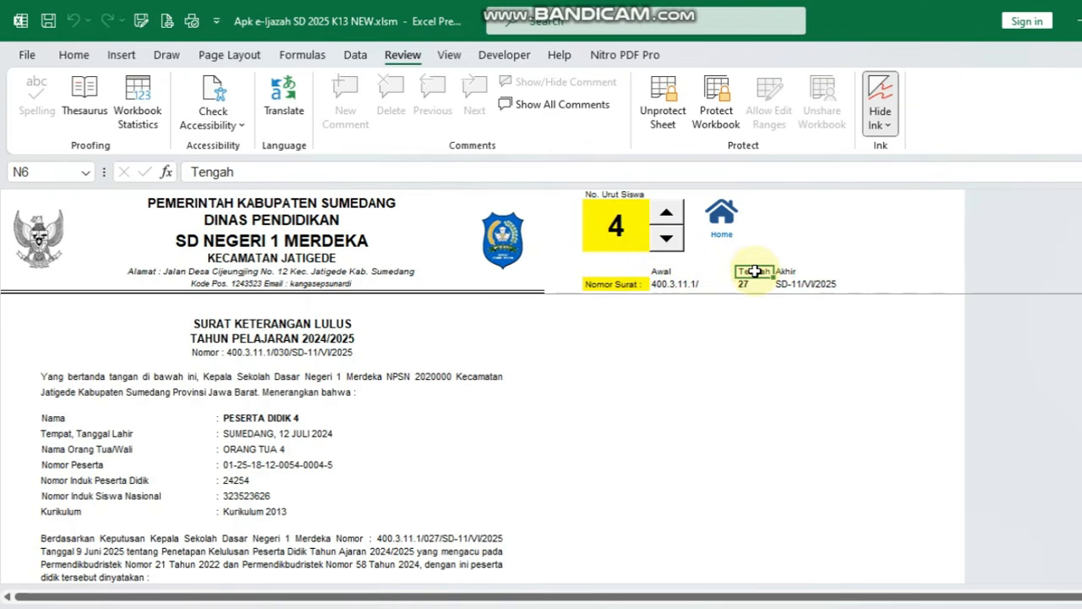
{"action": "left_click", "coordinate": [752, 283]}
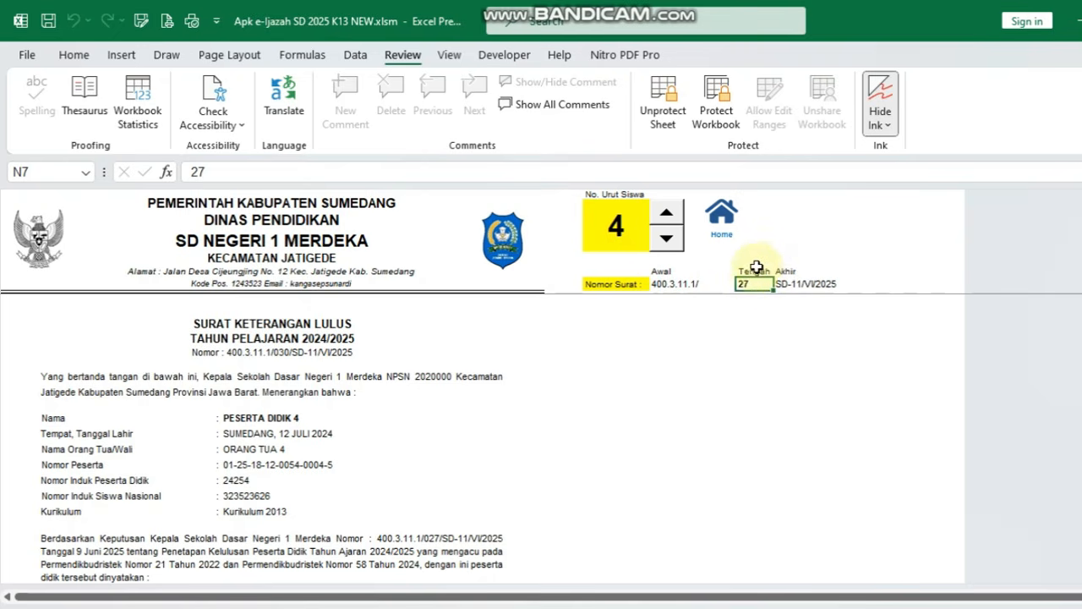
{"action": "left_click", "coordinate": [799, 271]}
{"action": "key", "text": "Down"}
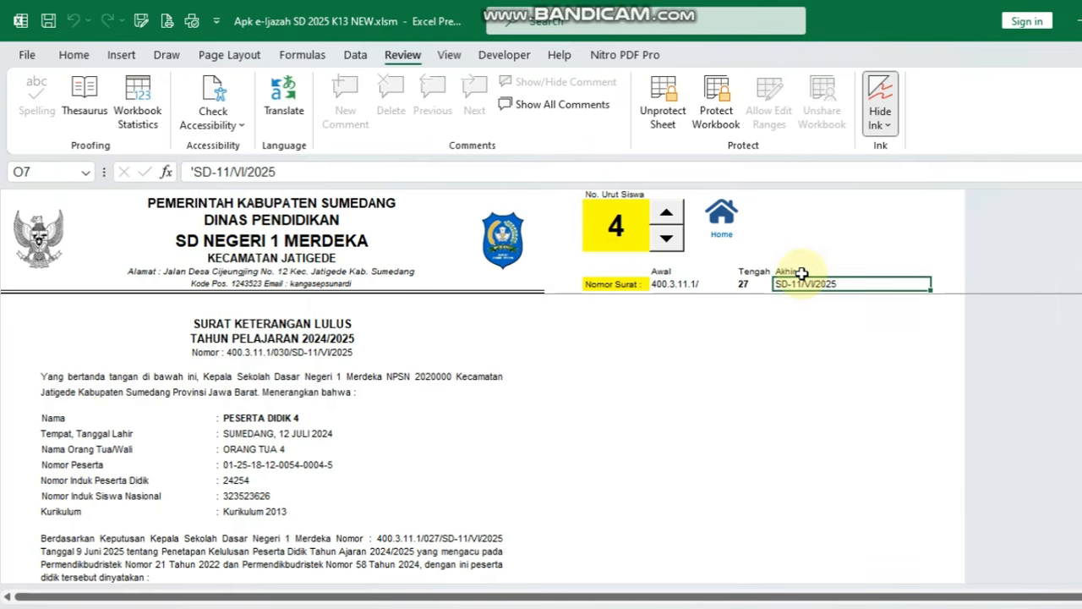
{"action": "left_click", "coordinate": [201, 348]}
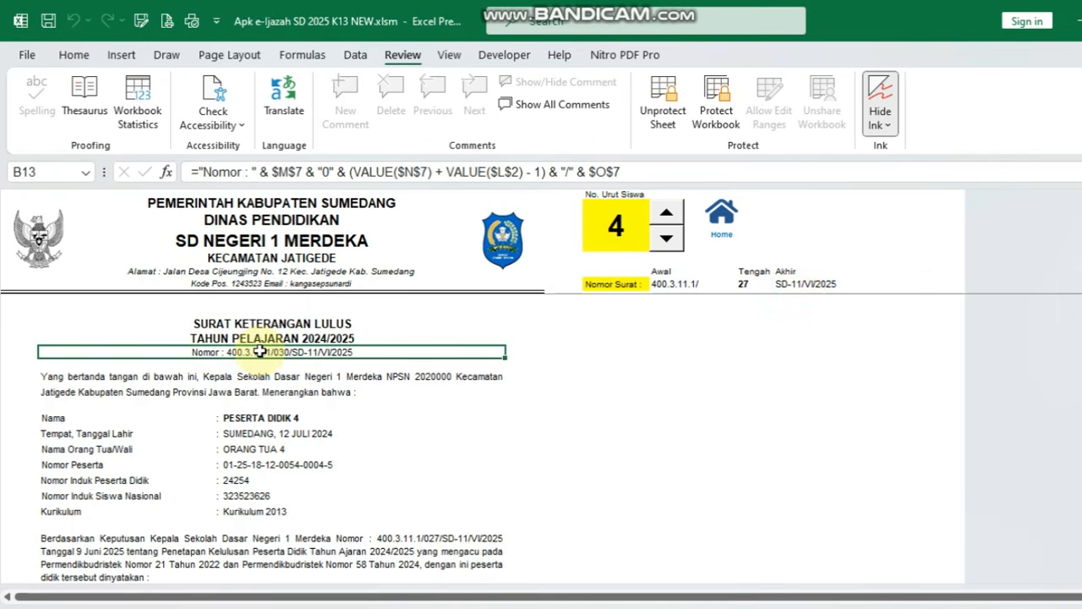
Step: Read the paragraph starting "Berdasarkan Keputusan Kepala Sekolah" above the LULUS heading in the graduation letter
{"action": "left_click", "coordinate": [102, 558]}
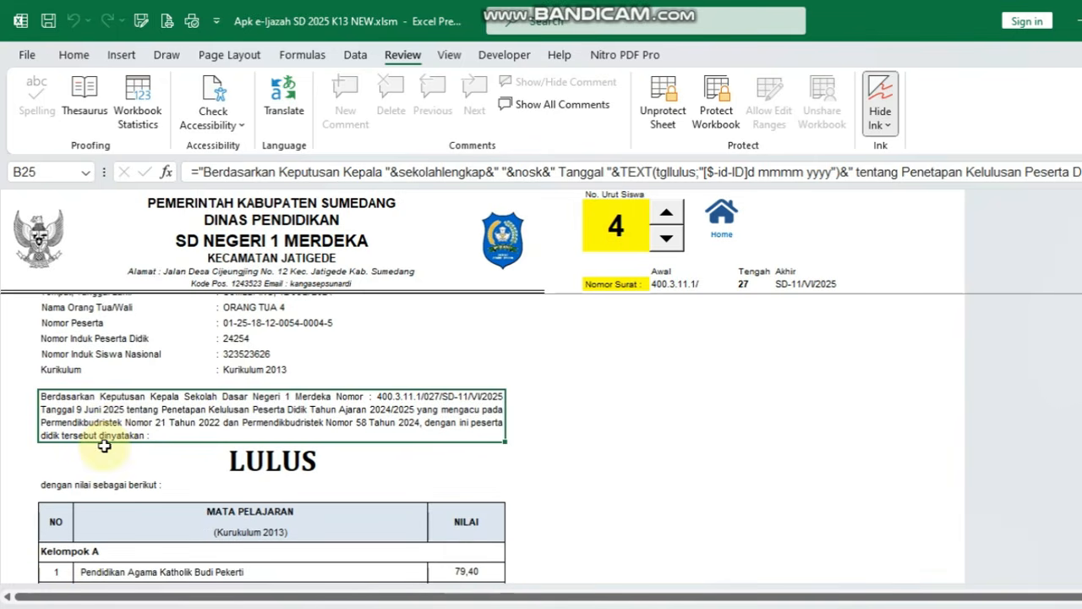
{"action": "scroll", "coordinate": [72, 415], "scroll_direction": "down", "scroll_amount": 1}
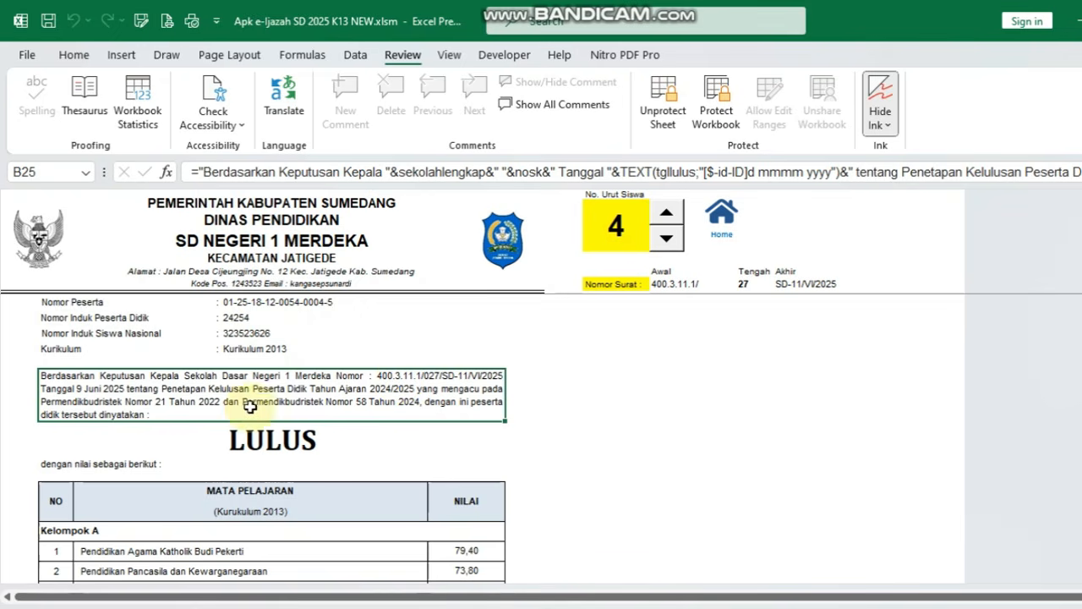
{"action": "scroll", "coordinate": [263, 407], "scroll_direction": "down", "scroll_amount": 1}
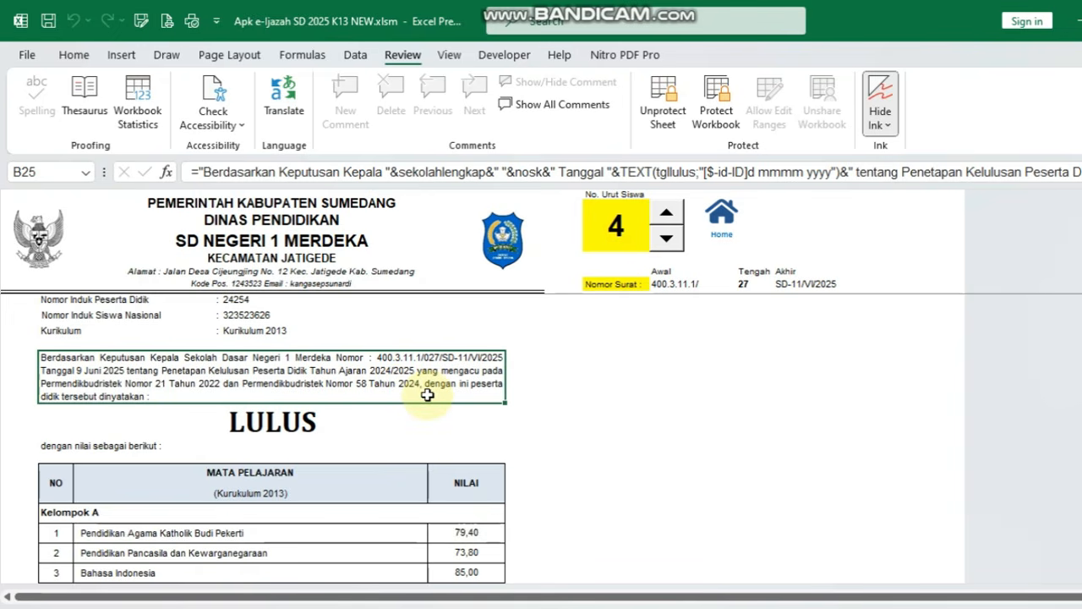
{"action": "scroll", "coordinate": [402, 393], "scroll_direction": "down", "scroll_amount": 1}
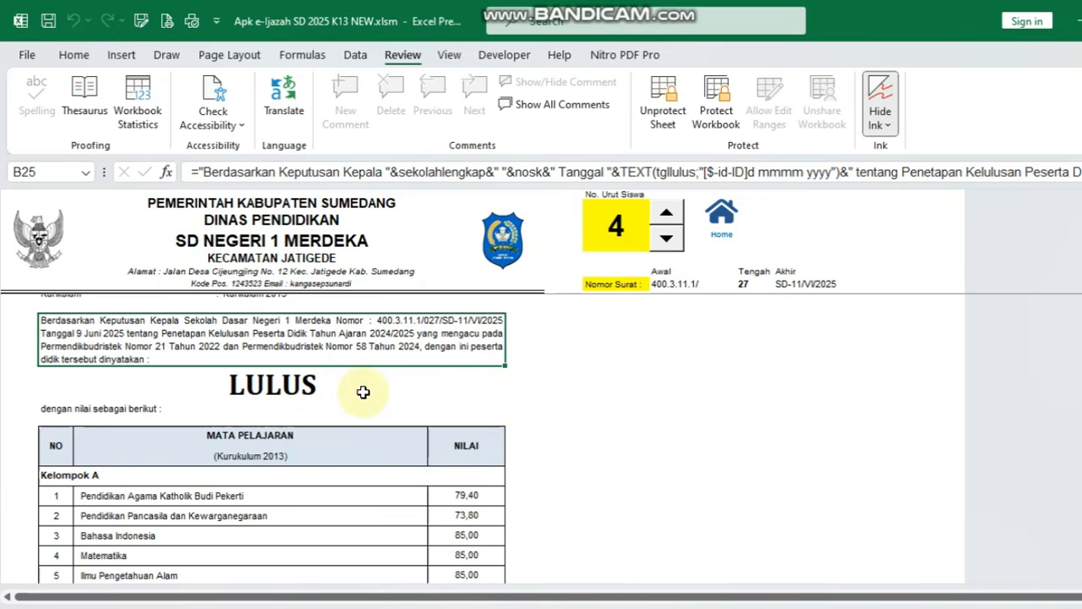
Step: Examine the graduation letter's Kelompok A and Kelompok B scores, Rata-Rata row and closing note about its temporary validity
{"action": "scroll", "coordinate": [363, 391], "scroll_direction": "down", "scroll_amount": 1}
{"action": "scroll", "coordinate": [322, 507], "scroll_direction": "down", "scroll_amount": 2}
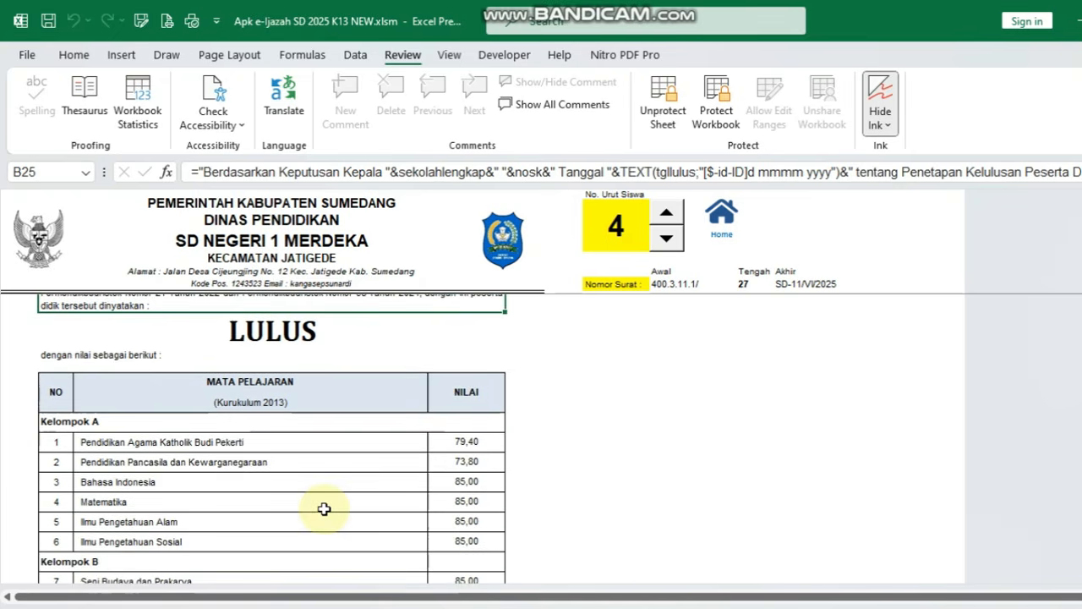
{"action": "scroll", "coordinate": [324, 509], "scroll_direction": "down", "scroll_amount": 1}
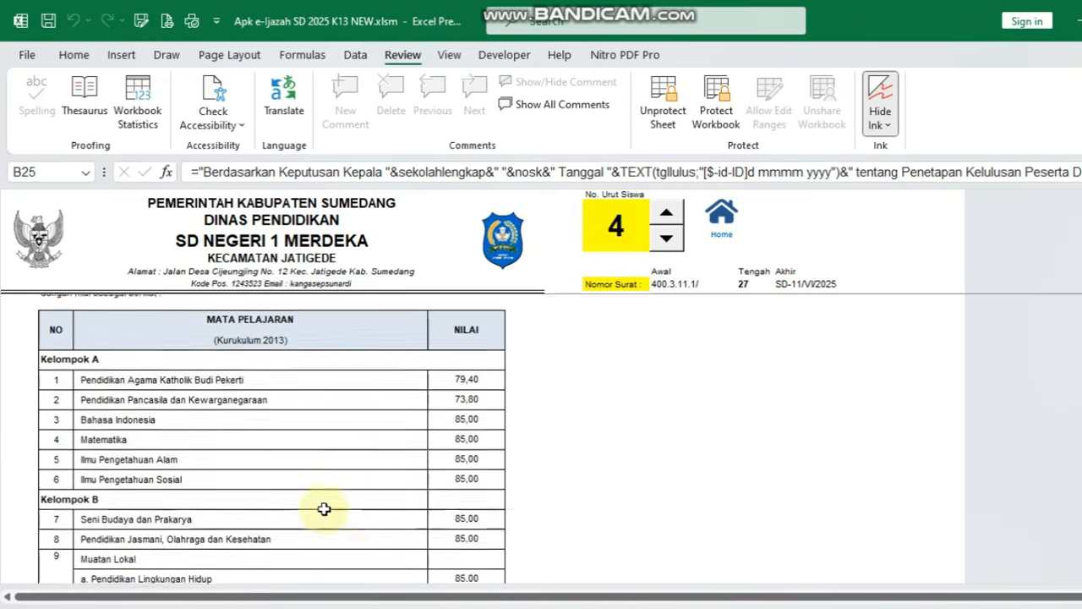
{"action": "scroll", "coordinate": [324, 508], "scroll_direction": "down", "scroll_amount": 4}
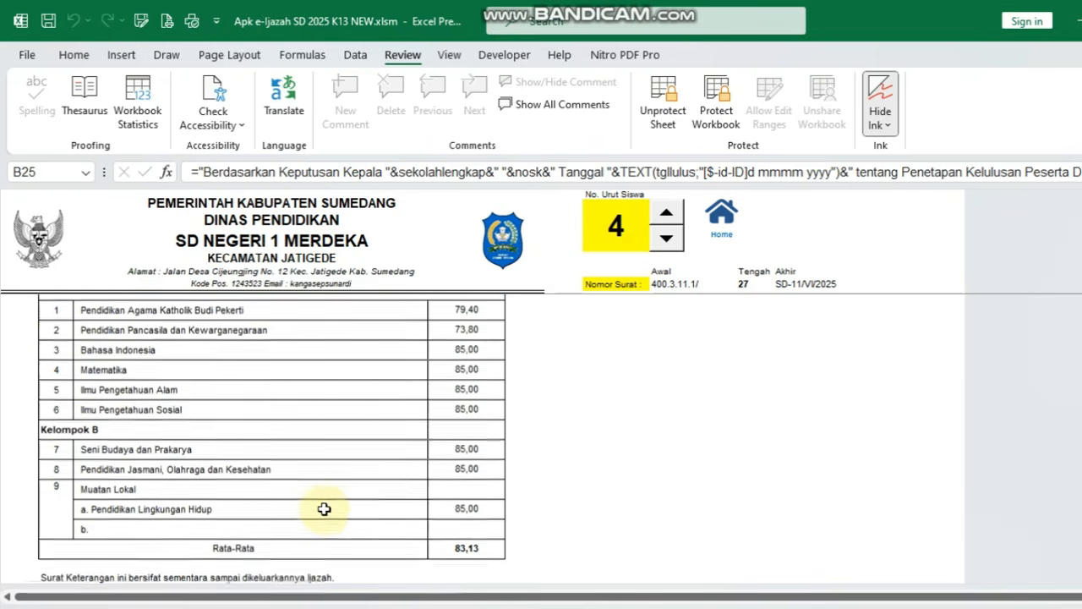
{"action": "scroll", "coordinate": [324, 508], "scroll_direction": "down", "scroll_amount": 2}
{"action": "scroll", "coordinate": [323, 508], "scroll_direction": "up", "scroll_amount": 4}
{"action": "scroll", "coordinate": [324, 508], "scroll_direction": "up", "scroll_amount": 4}
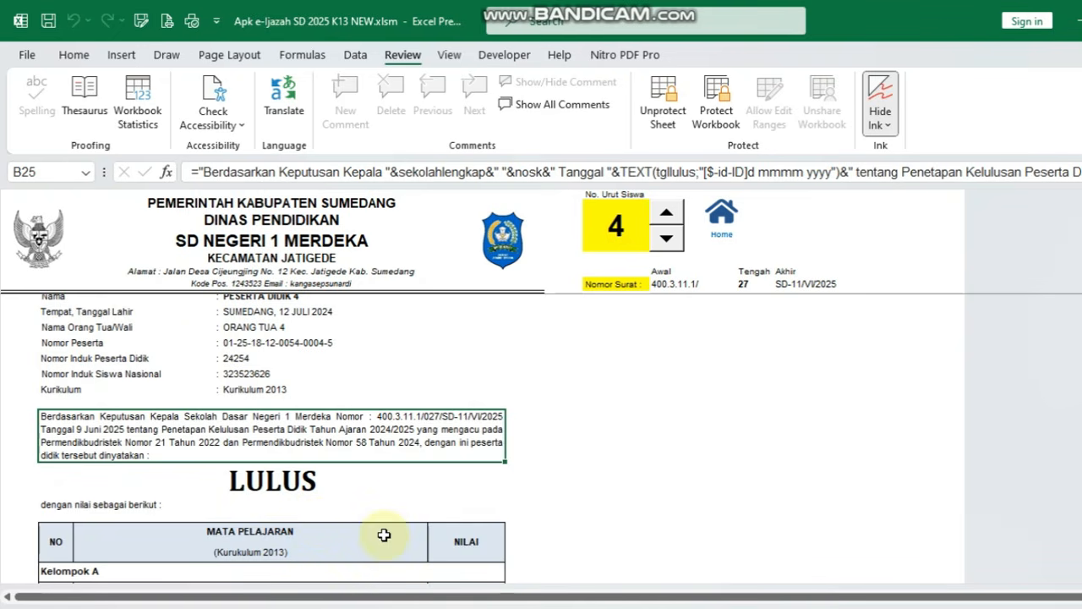
Step: Review the LULUS statement and Kurikulum 2013 subject table of the graduation letter again, and return to the dashboard
{"action": "scroll", "coordinate": [384, 534], "scroll_direction": "down", "scroll_amount": 1}
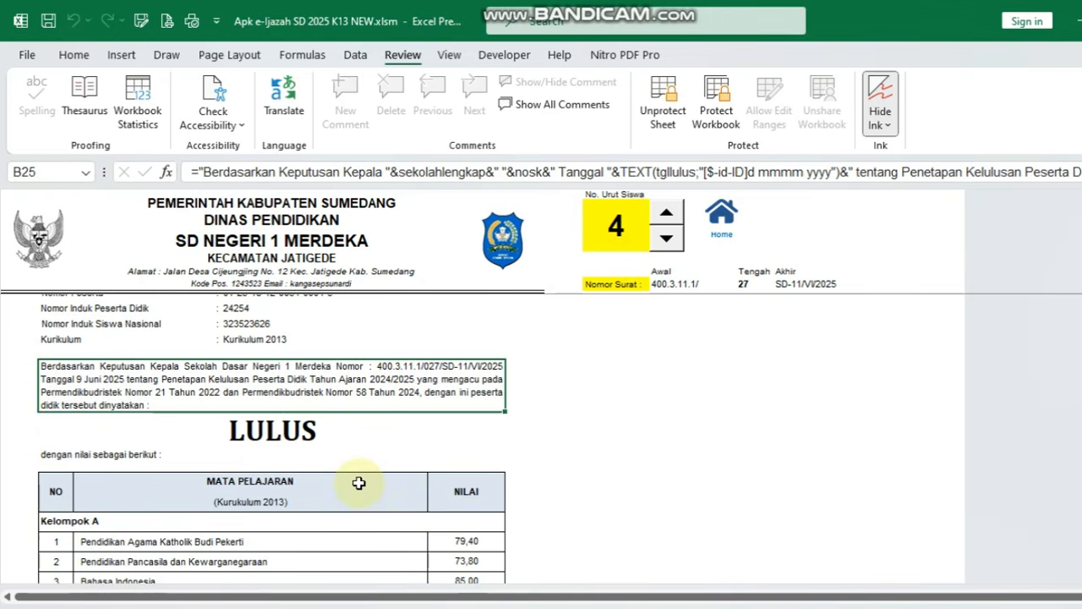
{"action": "scroll", "coordinate": [358, 483], "scroll_direction": "down", "scroll_amount": 1}
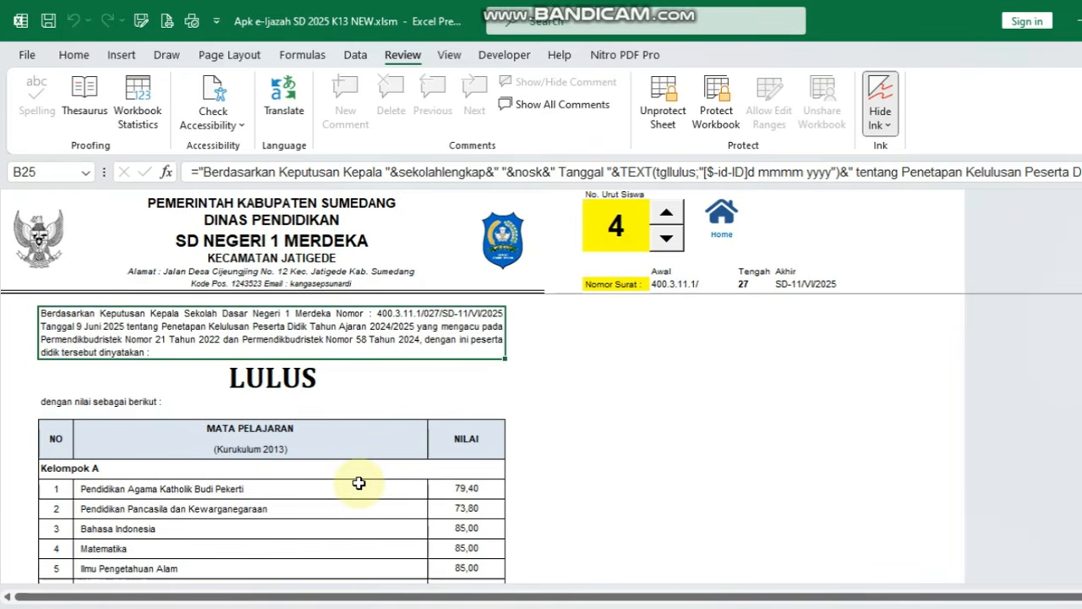
{"action": "scroll", "coordinate": [358, 483], "scroll_direction": "up", "scroll_amount": 1}
{"action": "scroll", "coordinate": [358, 483], "scroll_direction": "down", "scroll_amount": 1}
{"action": "scroll", "coordinate": [358, 482], "scroll_direction": "up", "scroll_amount": 1}
{"action": "scroll", "coordinate": [359, 483], "scroll_direction": "down", "scroll_amount": 2}
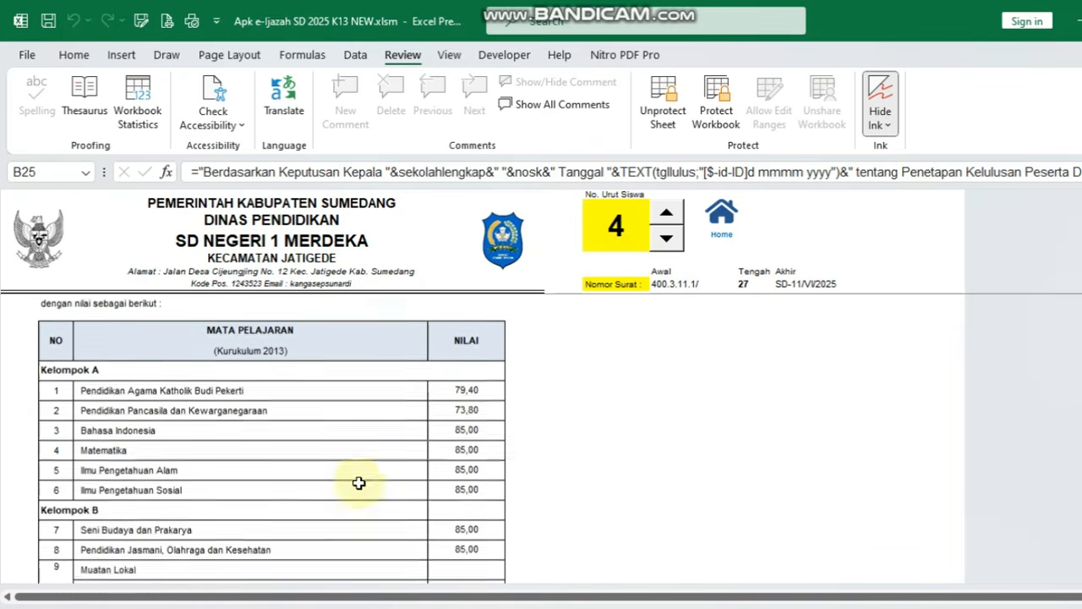
{"action": "left_click", "coordinate": [721, 218]}
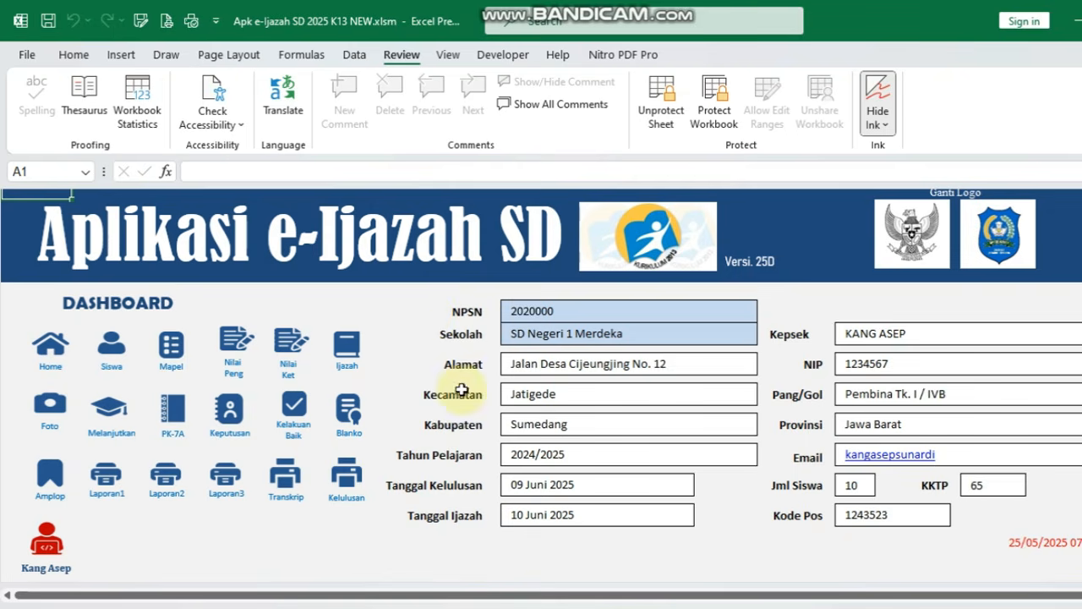
{"action": "left_click", "coordinate": [541, 592]}
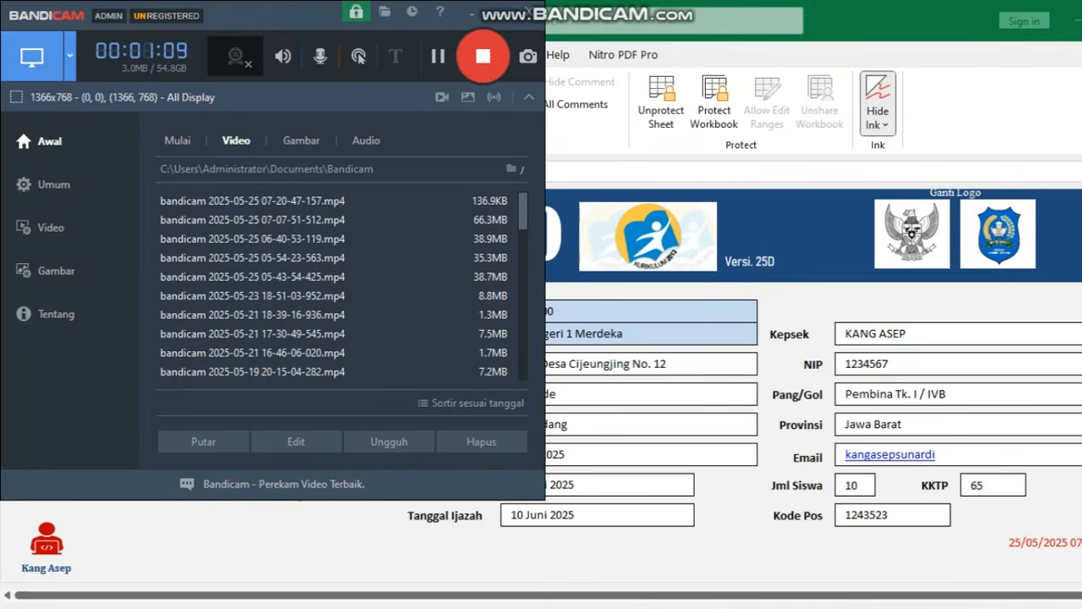